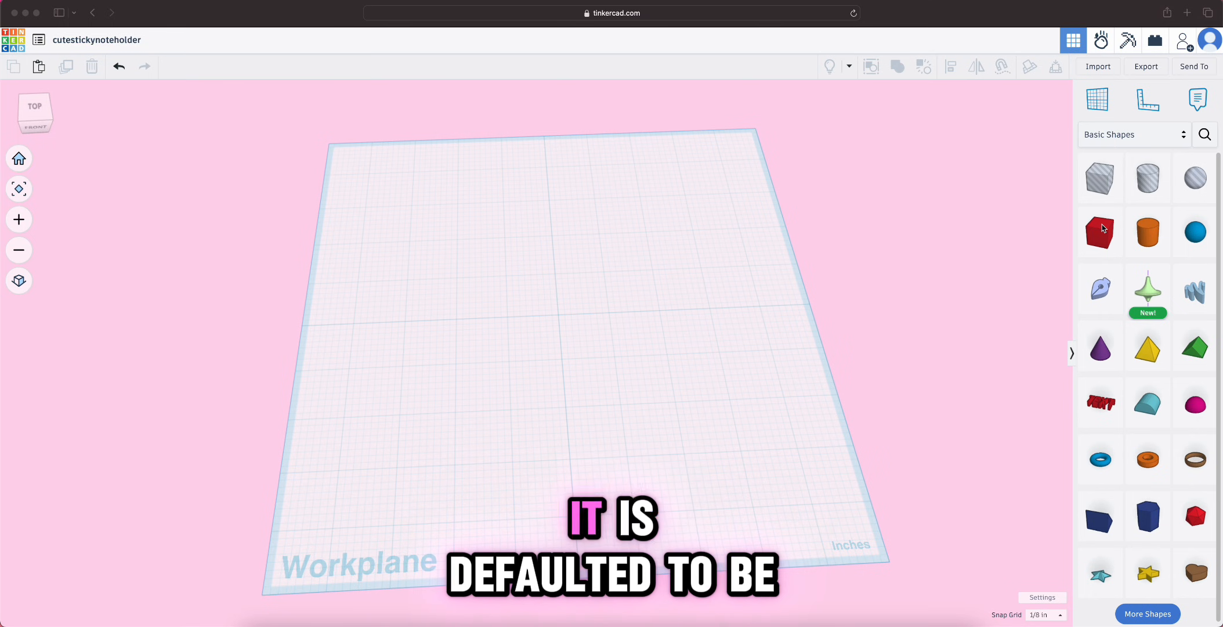
Place a box near the middle of the workplane and set its footprint to 3.35 by 3.35 inches
{"action": "left_click_drag", "start_coordinate": [1105, 241], "coordinate": [558, 290]}
{"action": "mouse_move", "coordinate": [586, 298]}
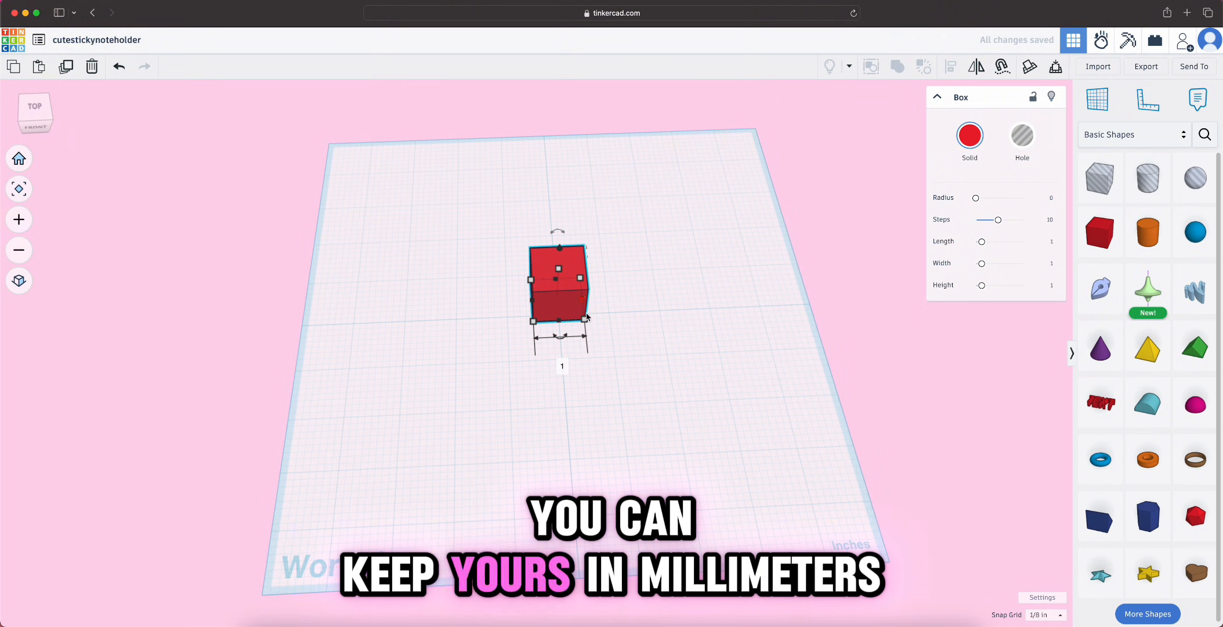
{"action": "left_click", "coordinate": [562, 364]}
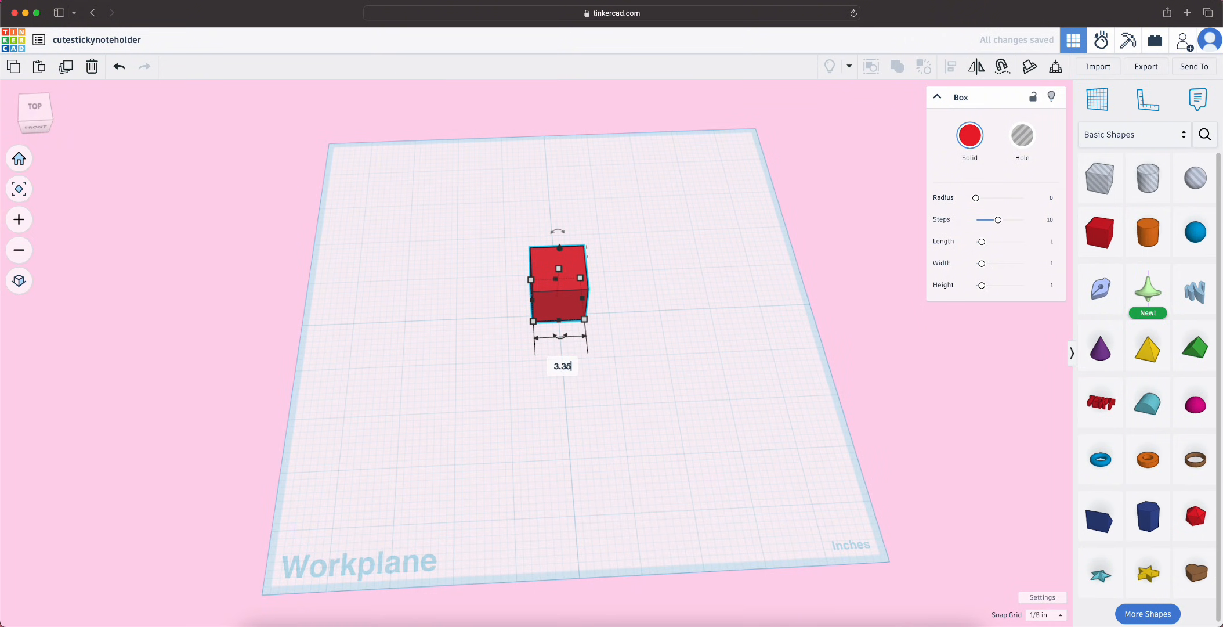
{"action": "key", "text": "Return"}
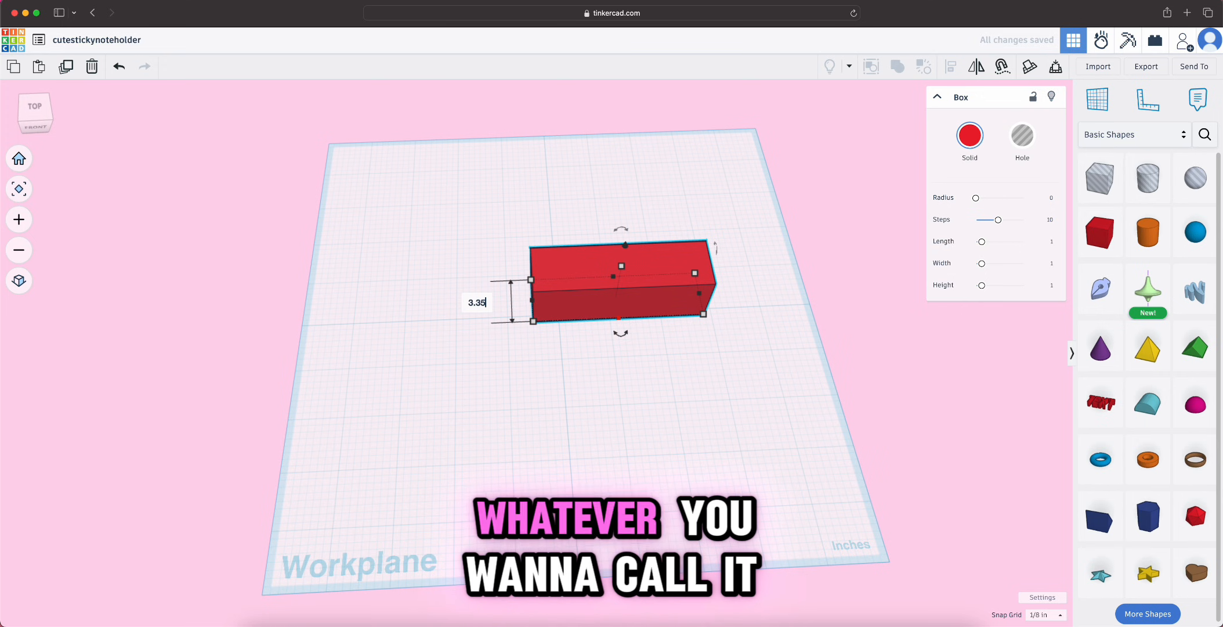
{"action": "type", "text": "3.35"}
{"action": "key", "text": "Return"}
{"action": "left_click", "coordinate": [835, 436]}
{"action": "left_click", "coordinate": [623, 308]}
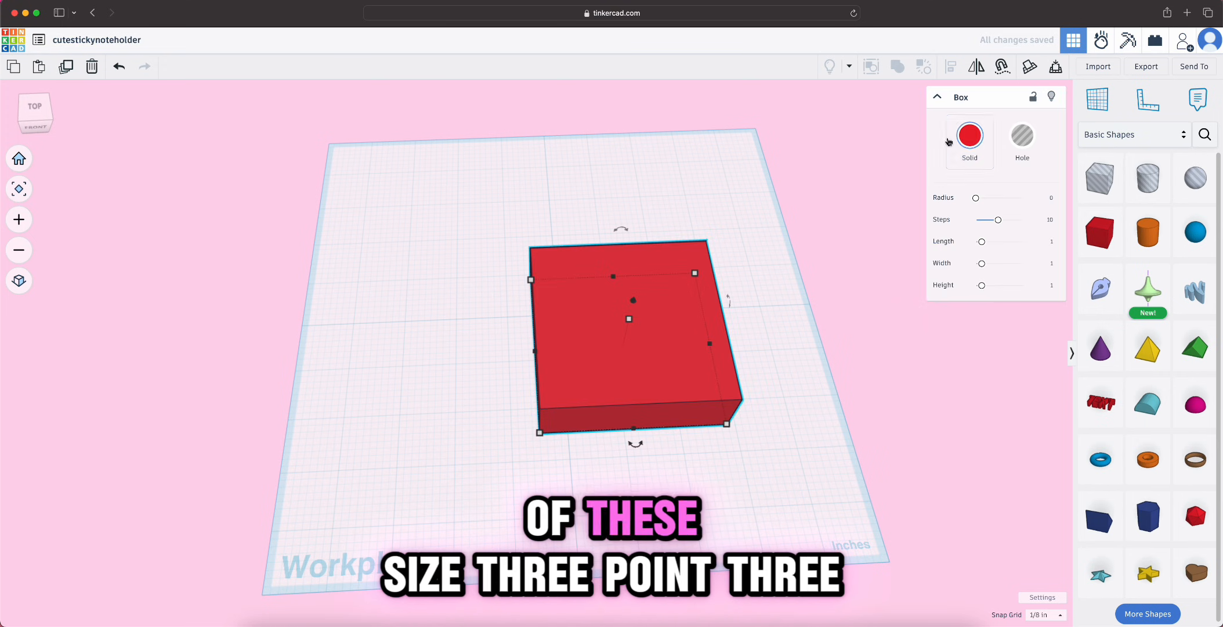
{"action": "left_click", "coordinate": [979, 138]}
{"action": "left_click", "coordinate": [780, 291]}
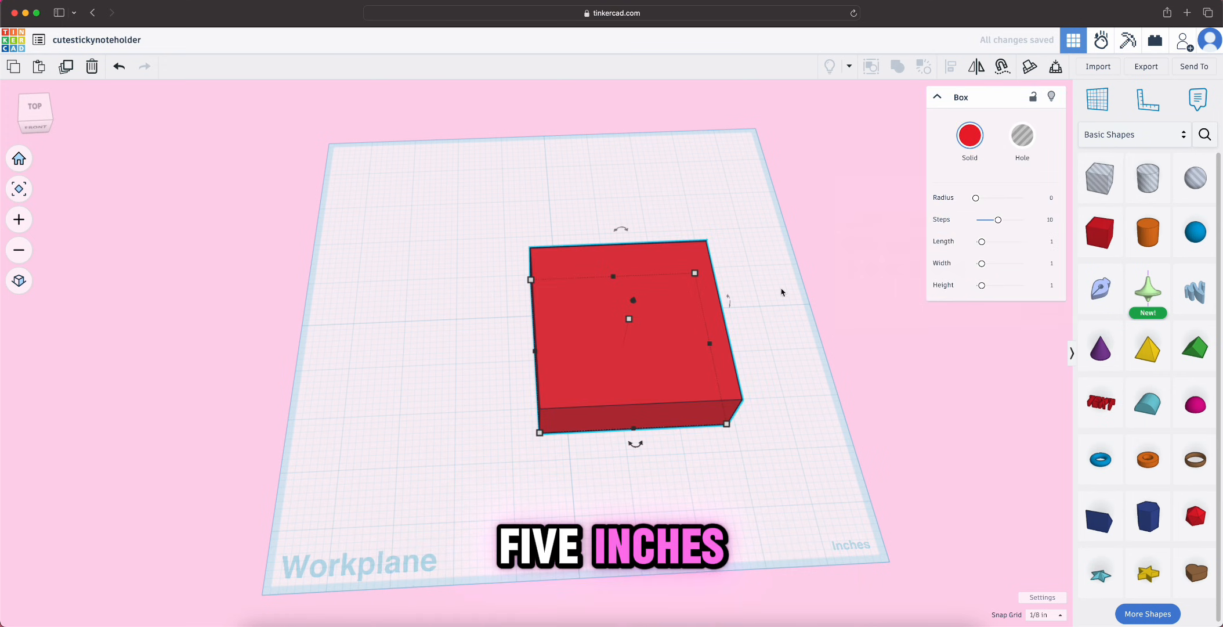
Set the box's height to 1.77 inches
{"action": "right_click_drag", "start_coordinate": [781, 290], "coordinate": [777, 235]}
{"action": "scroll", "coordinate": [760, 252], "scroll_direction": "up", "scroll_amount": 5}
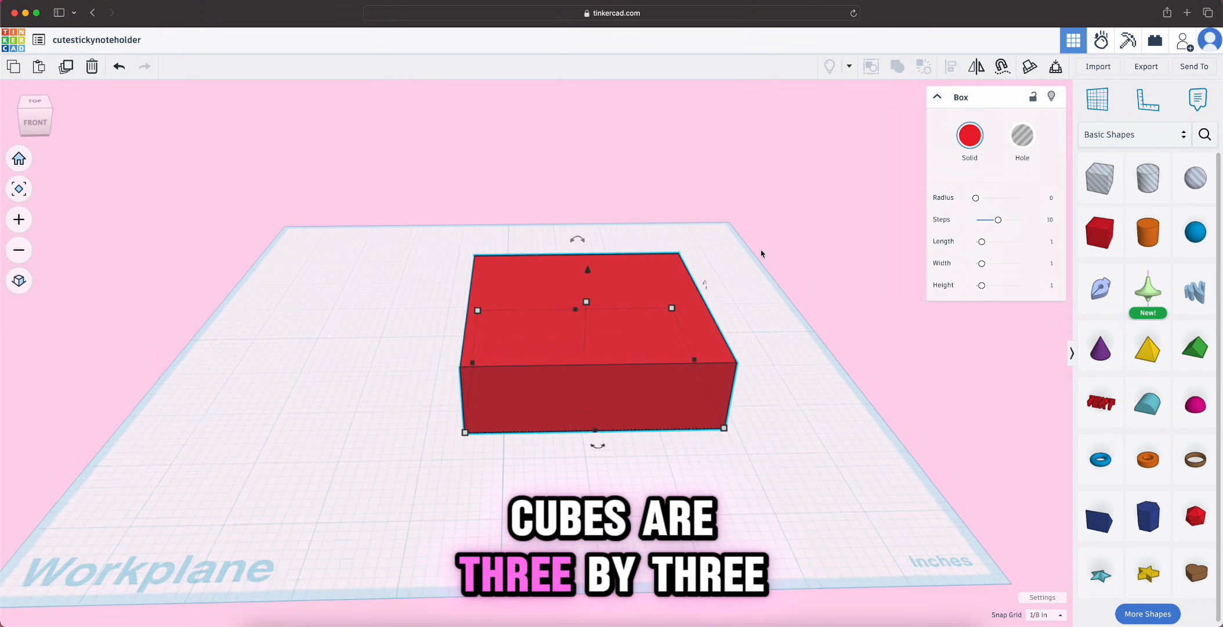
{"action": "scroll", "coordinate": [761, 253], "scroll_direction": "up", "scroll_amount": 2}
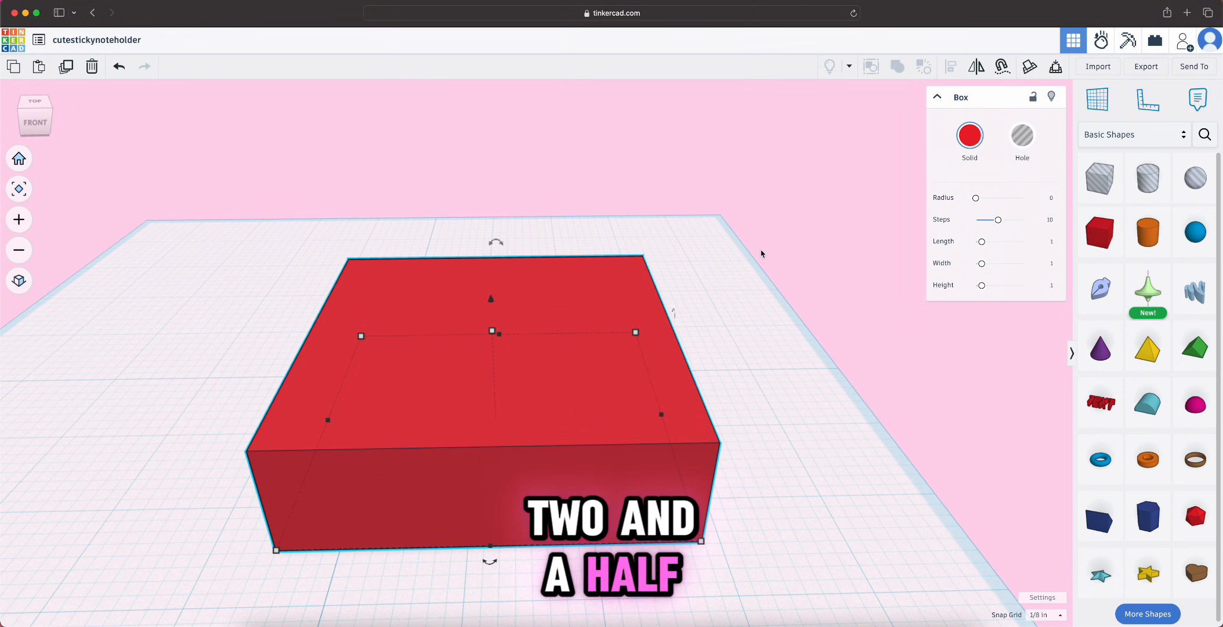
{"action": "left_click", "coordinate": [493, 334]}
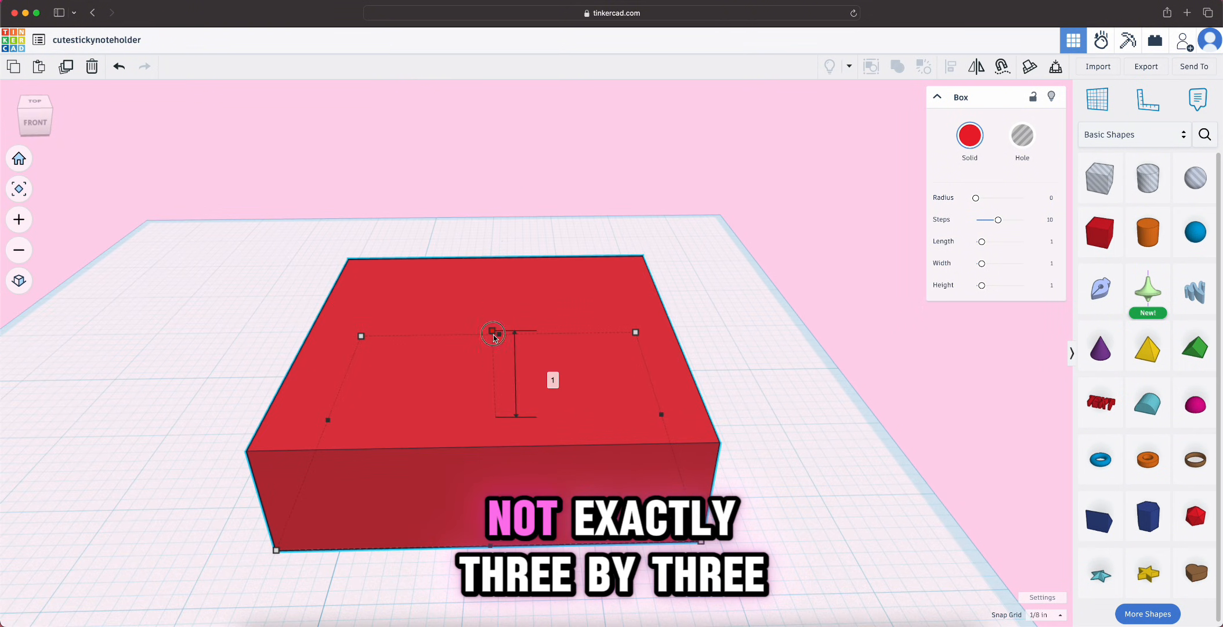
{"action": "left_click", "coordinate": [549, 376]}
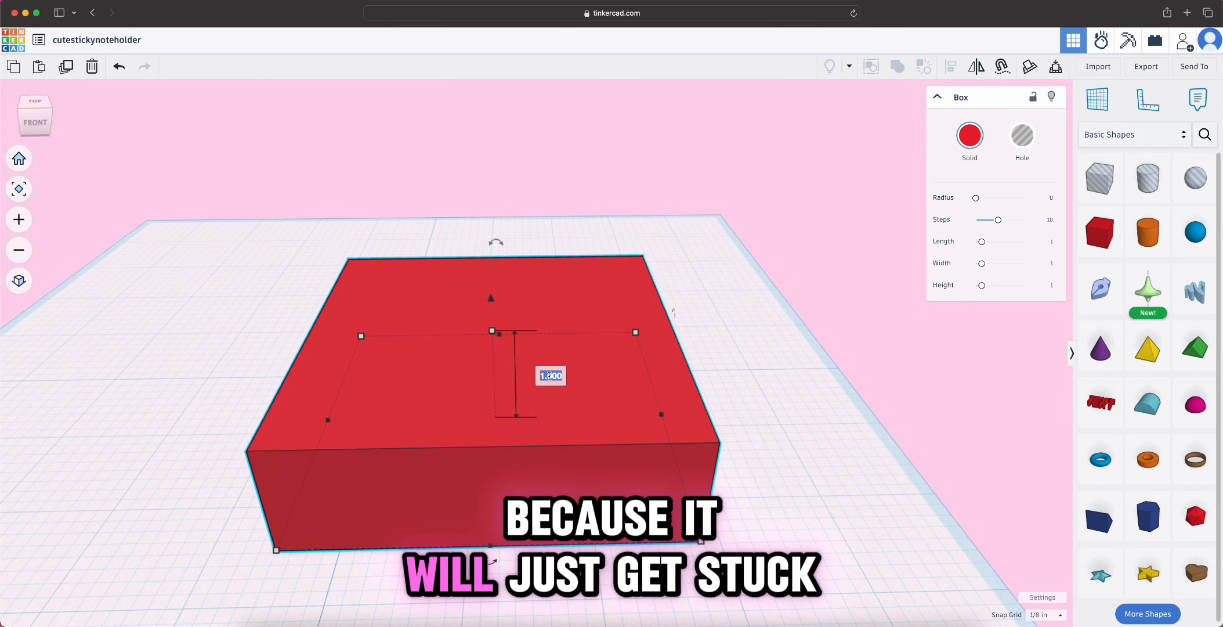
{"action": "type", "text": "1.7"}
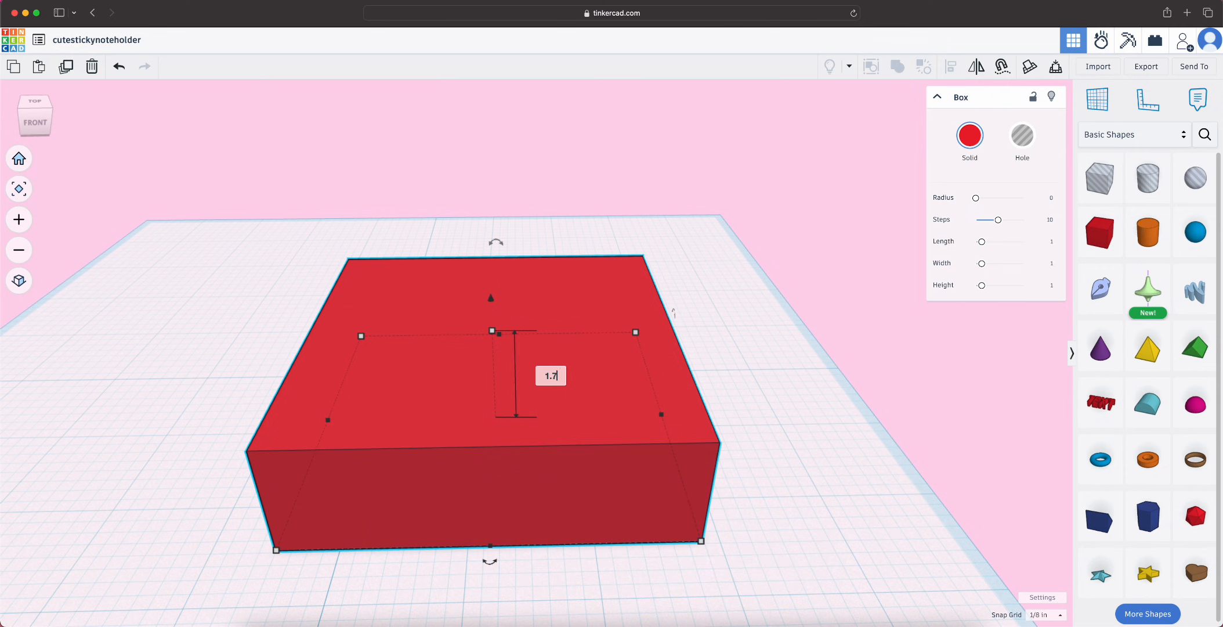
{"action": "type", "text": "7"}
{"action": "key", "text": "Return"}
Flatten the box into a thin plate and move it to the far corner of the workplane
{"action": "left_click_drag", "start_coordinate": [565, 284], "coordinate": [566, 400]}
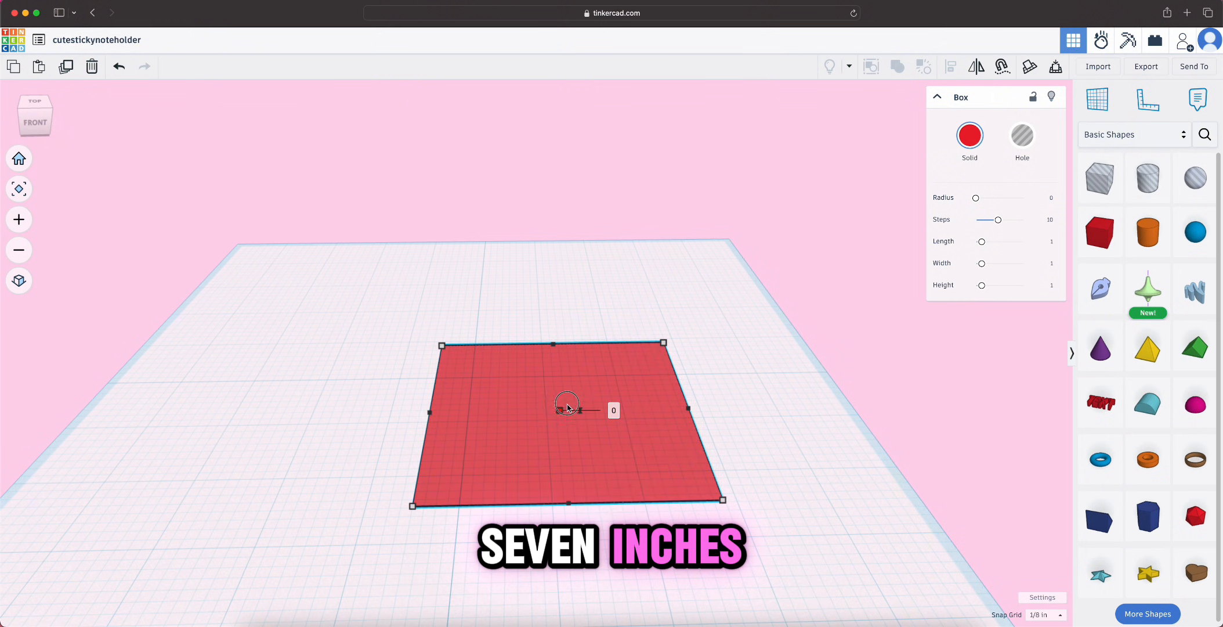
{"action": "left_click", "coordinate": [744, 410]}
{"action": "right_click_drag", "start_coordinate": [732, 397], "coordinate": [726, 437]}
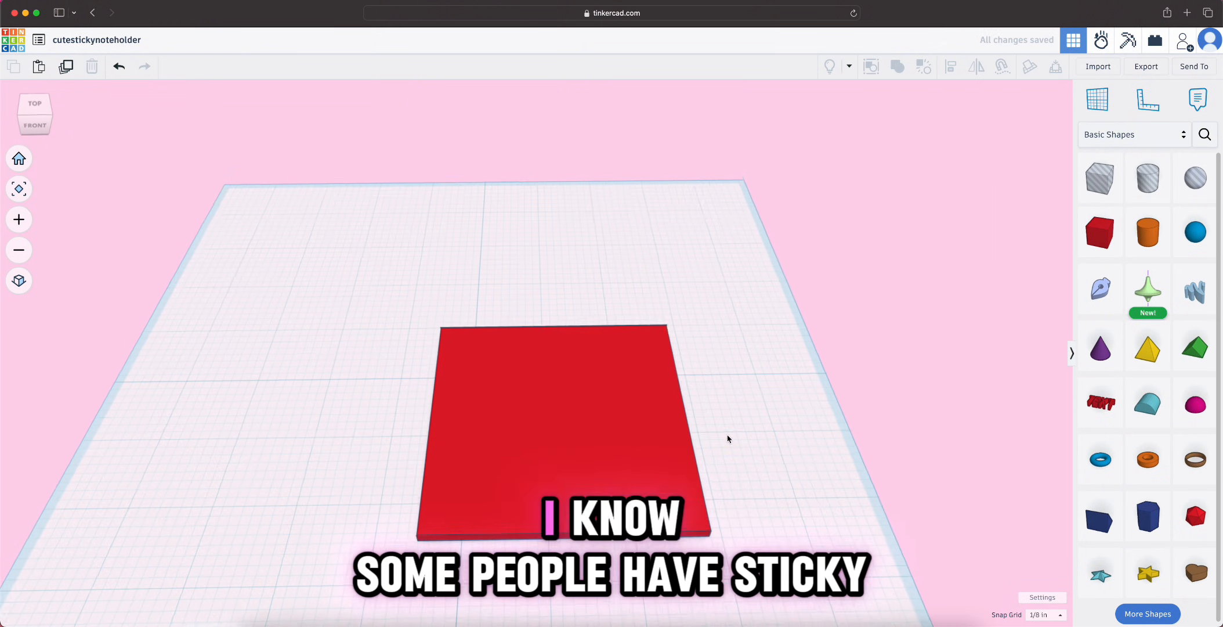
{"action": "right_click_drag", "start_coordinate": [811, 438], "coordinate": [644, 403]}
{"action": "left_click", "coordinate": [736, 278]}
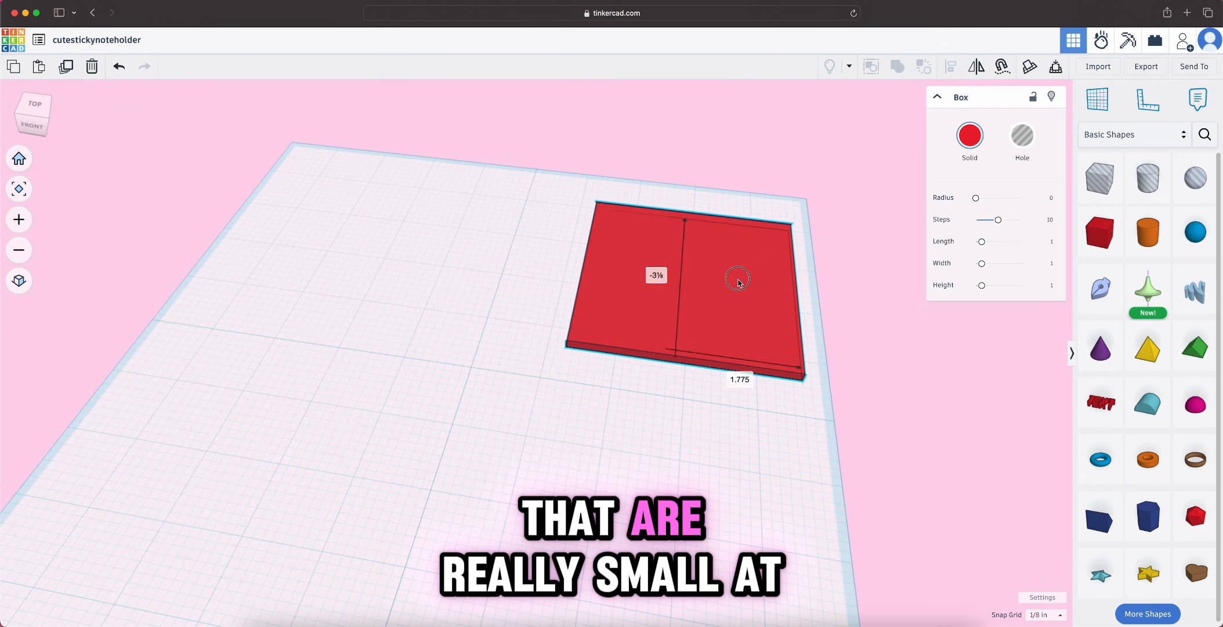
Add a second box in the free area of the workplane and enlarge its footprint to 3¾ by 3¾ inches
{"action": "left_click_drag", "start_coordinate": [1099, 233], "coordinate": [359, 467]}
{"action": "left_click", "coordinate": [443, 404]}
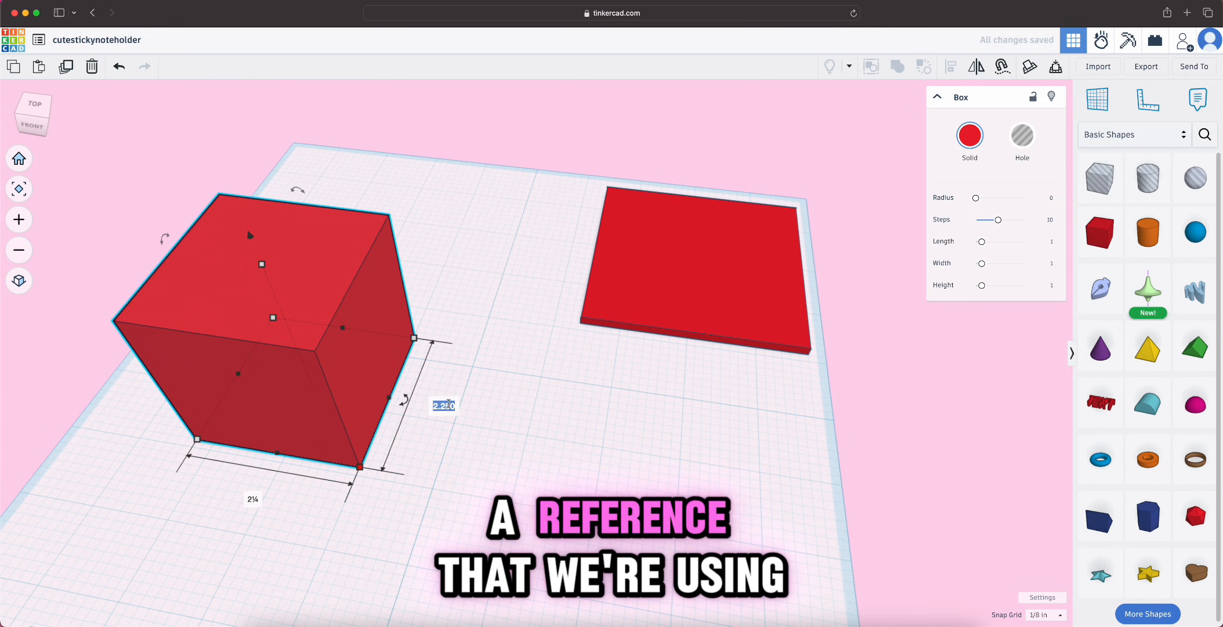
{"action": "key", "text": "BackSpace"}
{"action": "key", "text": "BackSpace"}
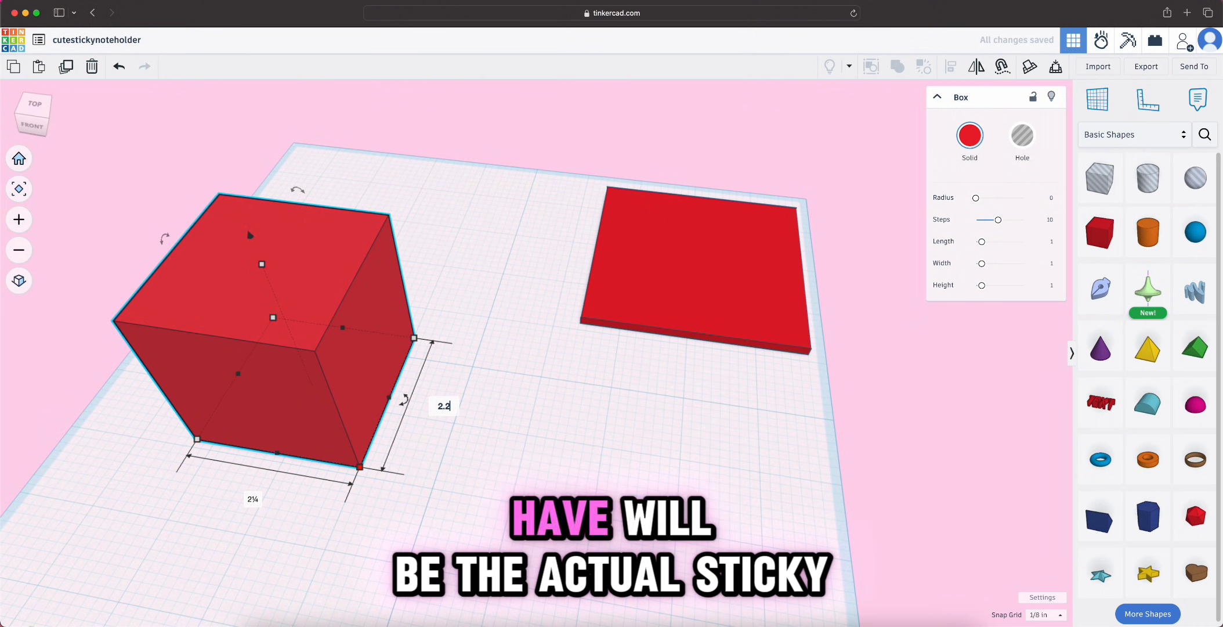
{"action": "key", "text": "BackSpace"}
{"action": "type", "text": "3.35"}
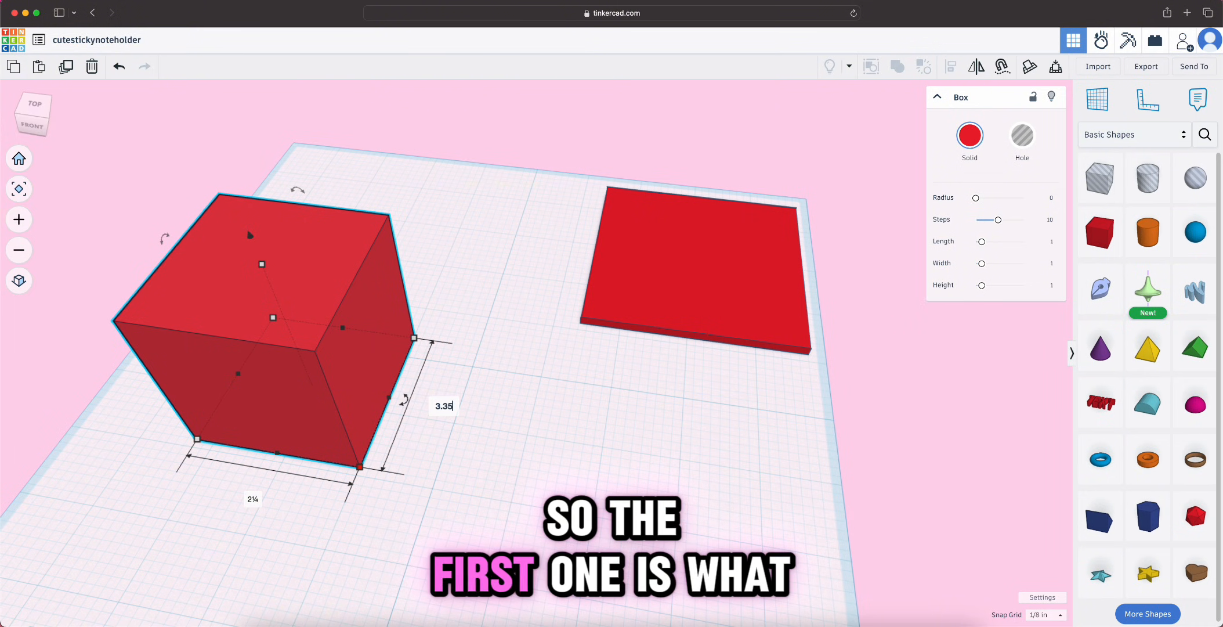
{"action": "key", "text": "shift+Return"}
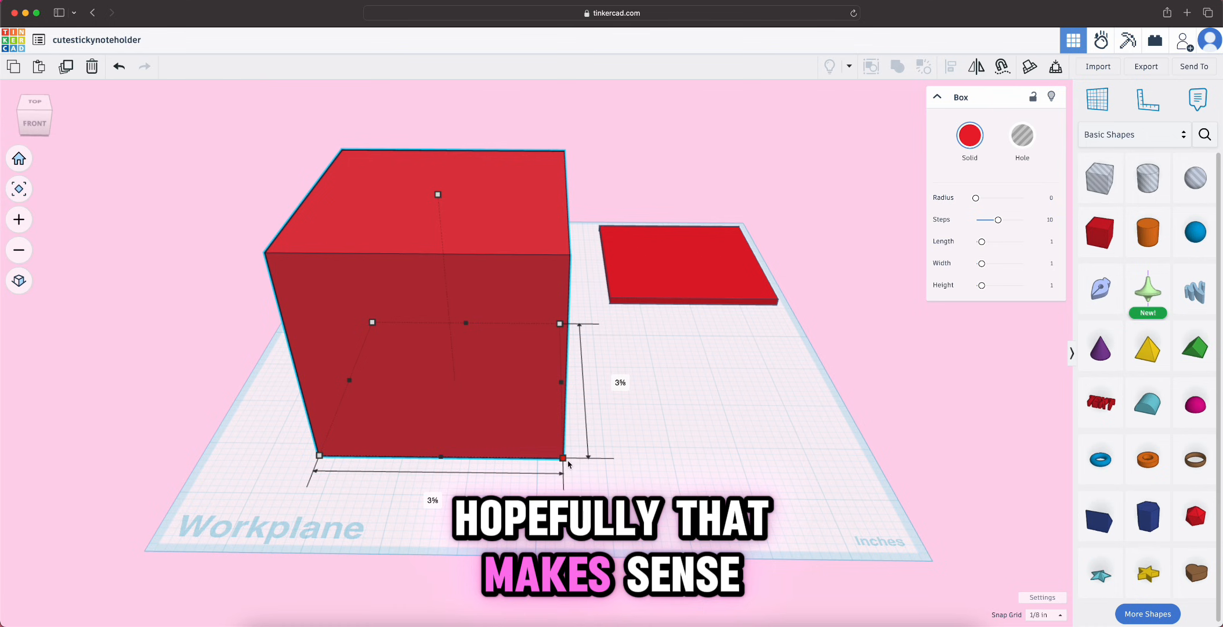
{"action": "left_click_drag", "start_coordinate": [542, 442], "coordinate": [573, 461]}
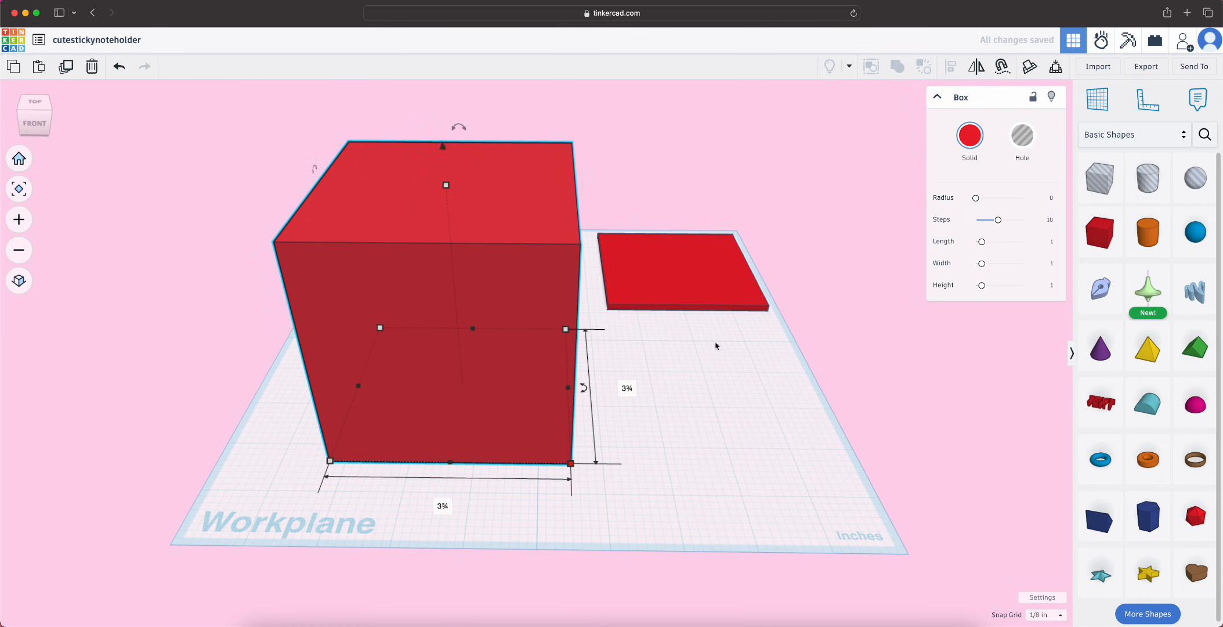
Raise the first box's height well above the second box and set the second box's height to 1.77 inches
{"action": "left_click", "coordinate": [685, 273]}
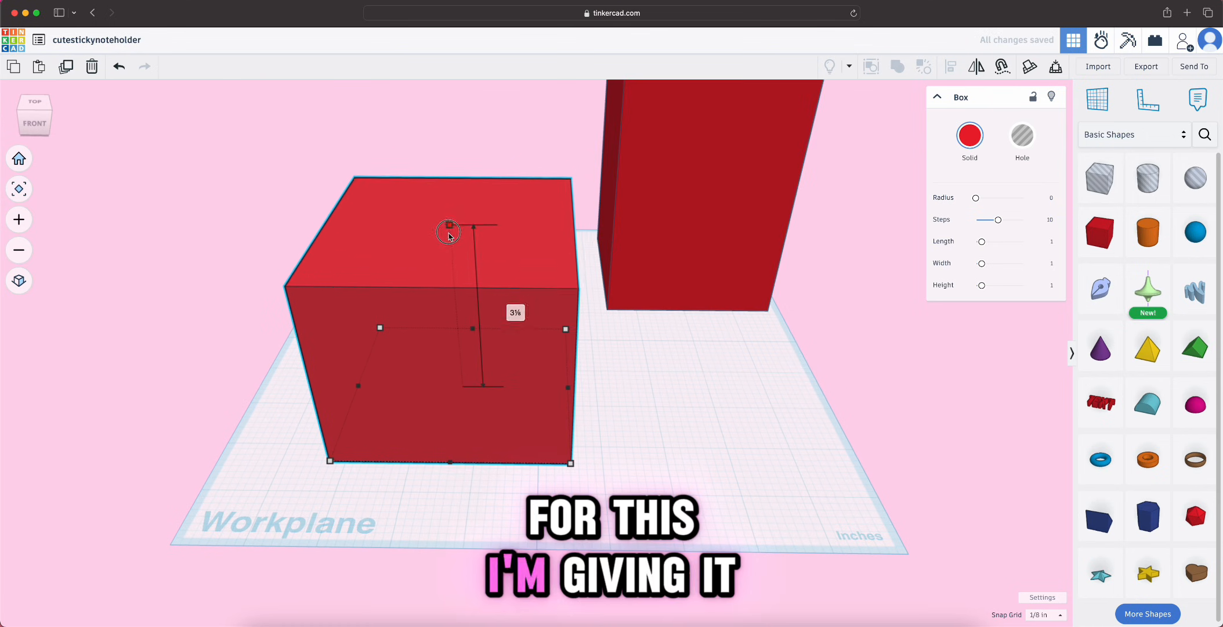
{"action": "left_click_drag", "start_coordinate": [450, 229], "coordinate": [455, 303]}
{"action": "left_click", "coordinate": [516, 346]}
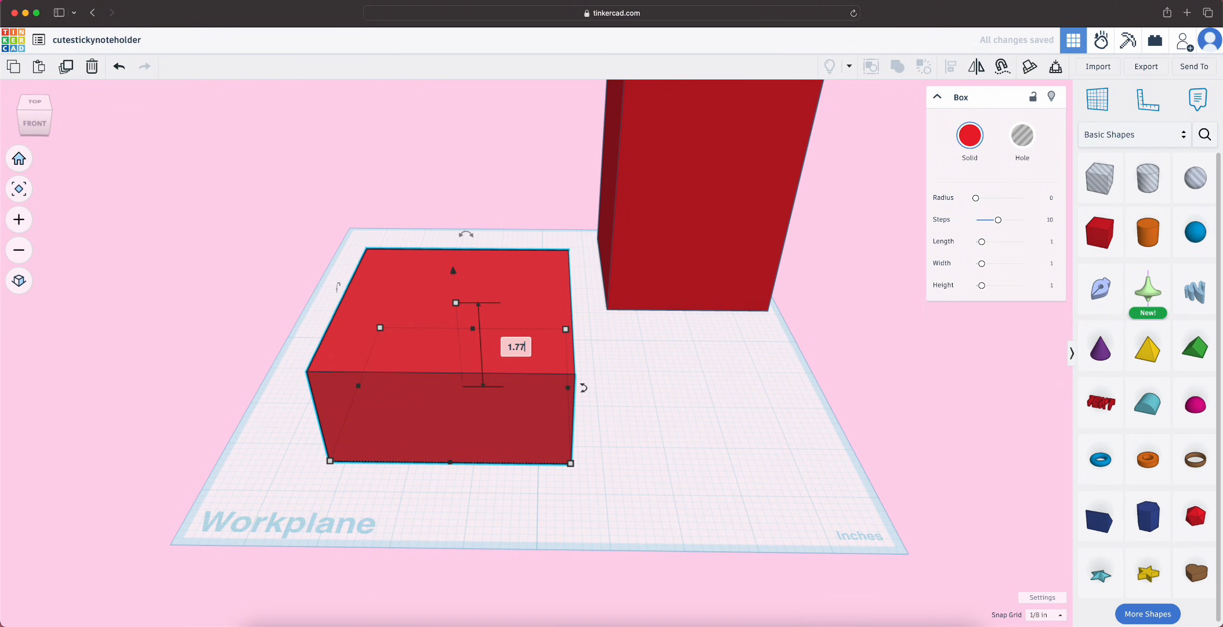
{"action": "left_click", "coordinate": [705, 364]}
Turn the tall first box into a hole and move it over the second box
{"action": "left_click", "coordinate": [696, 205]}
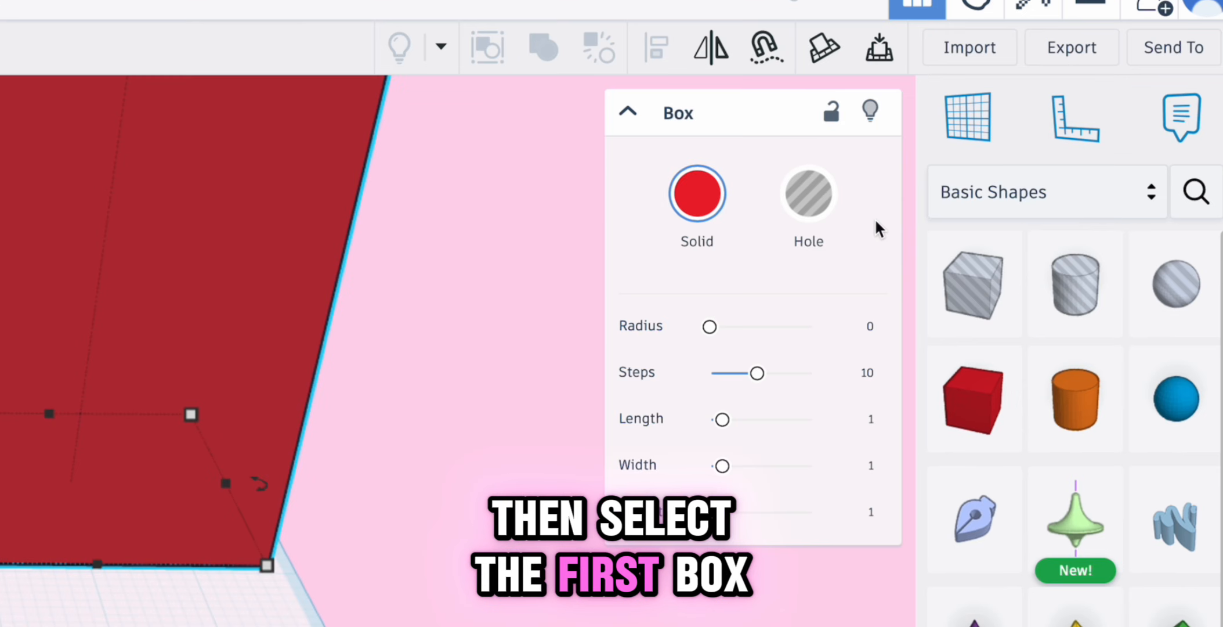
{"action": "left_click", "coordinate": [1032, 141]}
{"action": "left_click_drag", "start_coordinate": [748, 284], "coordinate": [488, 325]}
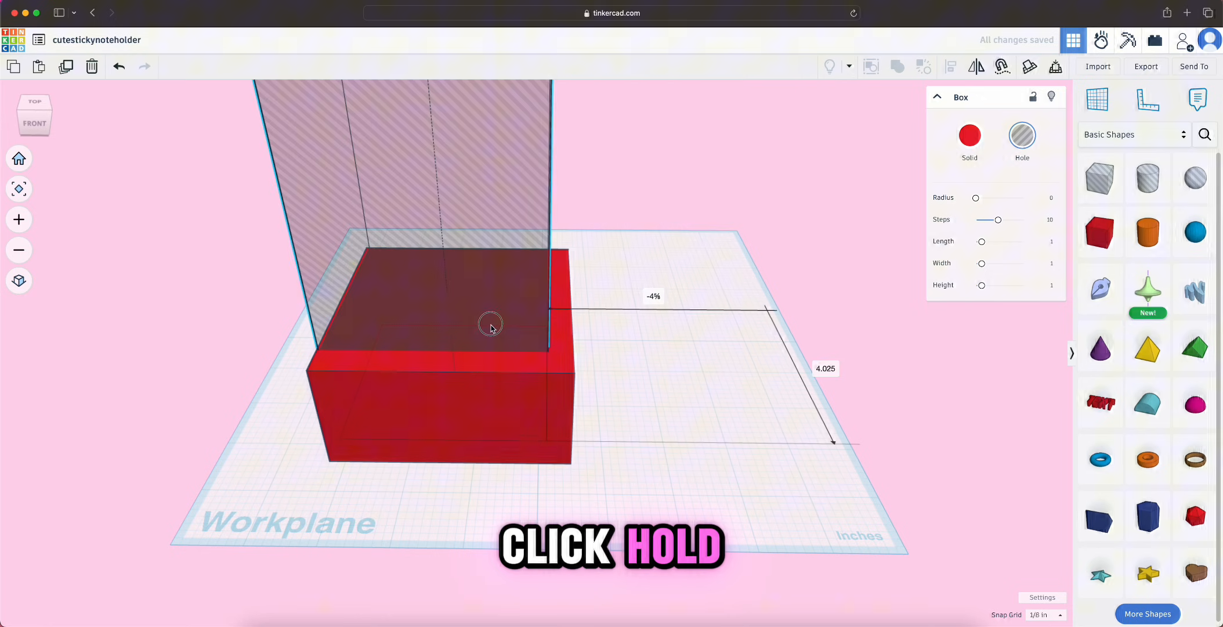
Select both boxes and centre-align them in width and depth so the hole sits in the middle of the solid
{"action": "left_click", "coordinate": [523, 424], "text": "shift"}
{"action": "scroll", "coordinate": [759, 284], "scroll_direction": "down", "scroll_amount": 4}
{"action": "right_click_drag", "start_coordinate": [759, 284], "coordinate": [715, 379]}
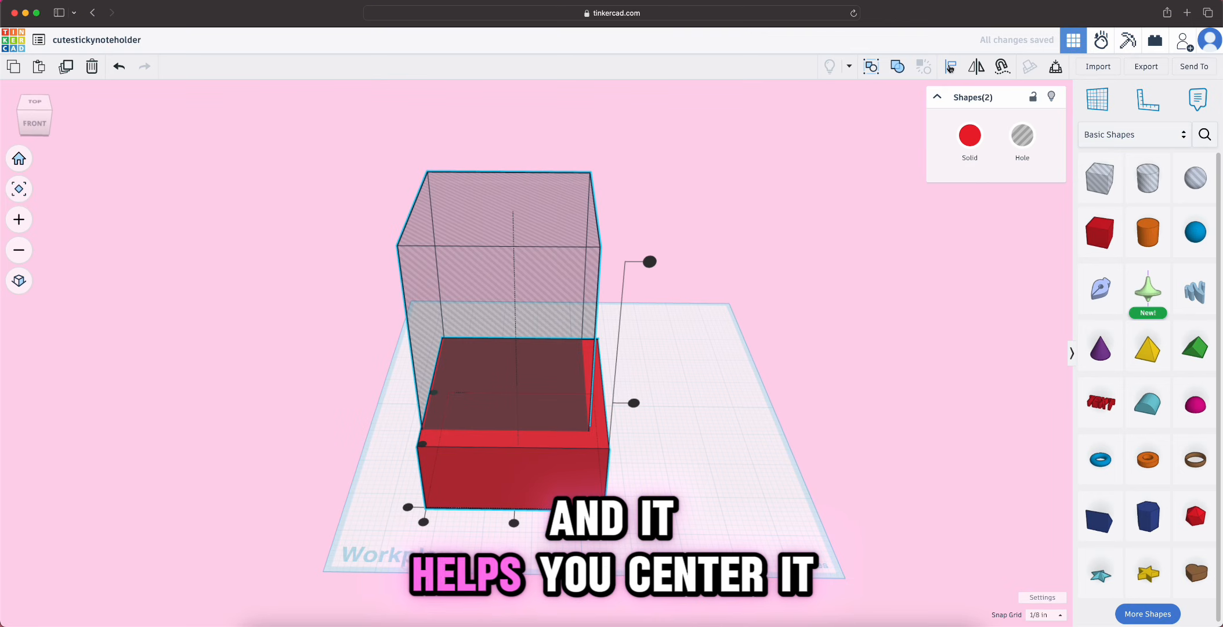
{"action": "right_click_drag", "start_coordinate": [453, 444], "coordinate": [436, 505]}
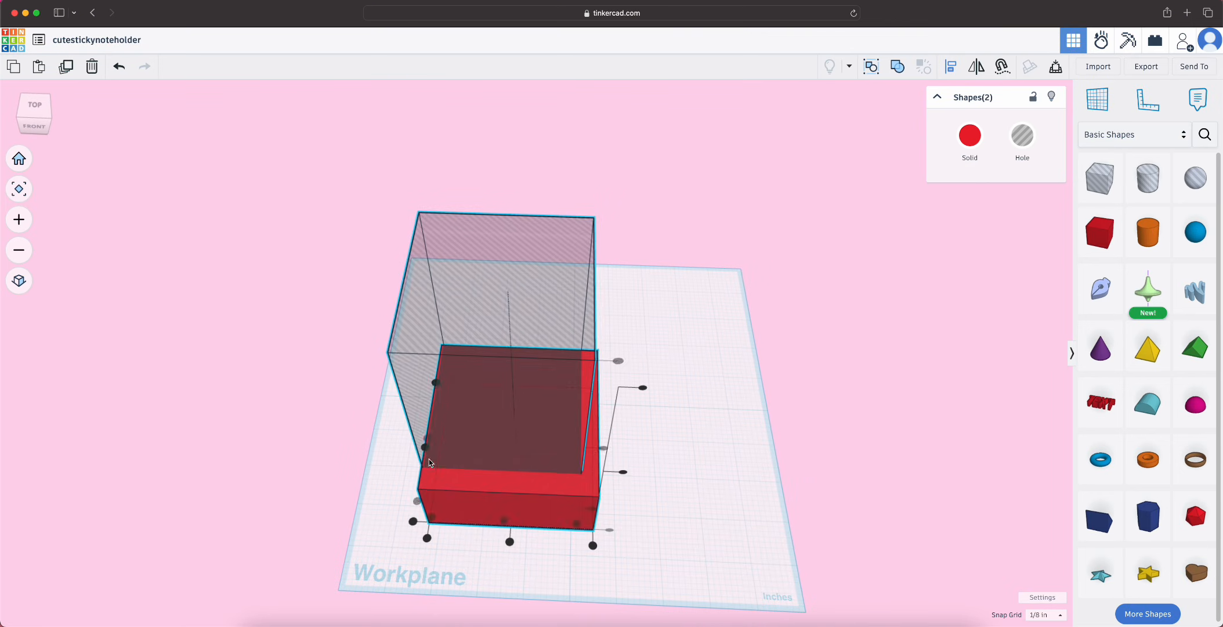
{"action": "left_click", "coordinate": [427, 452]}
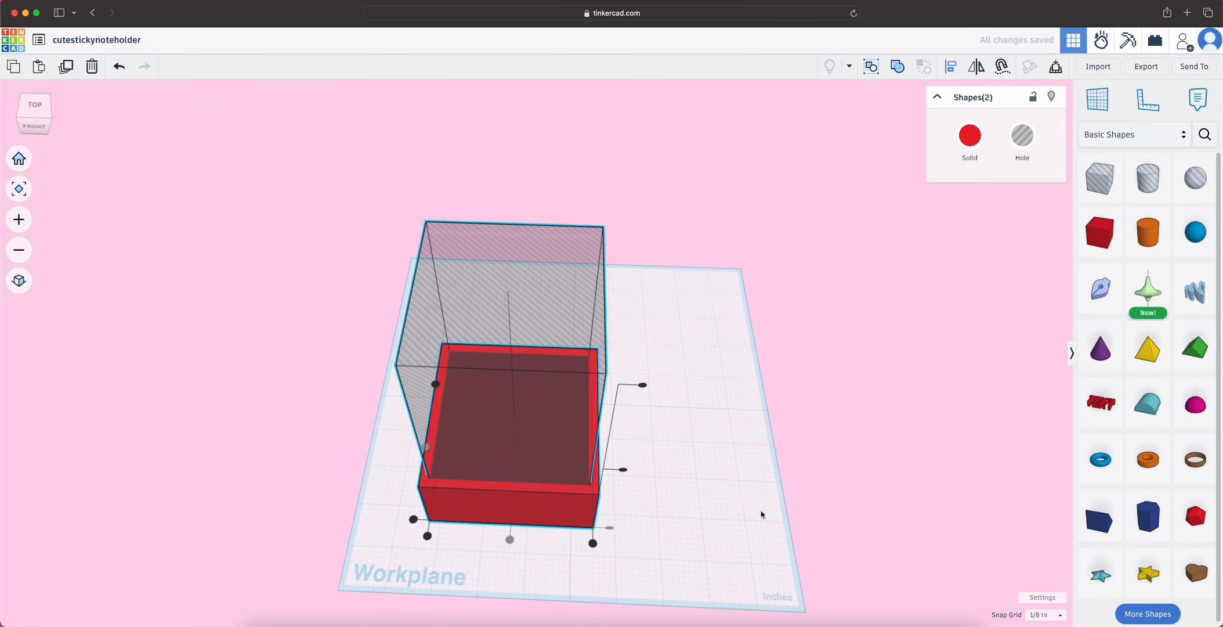
{"action": "left_click", "coordinate": [623, 469]}
{"action": "left_click", "coordinate": [709, 488]}
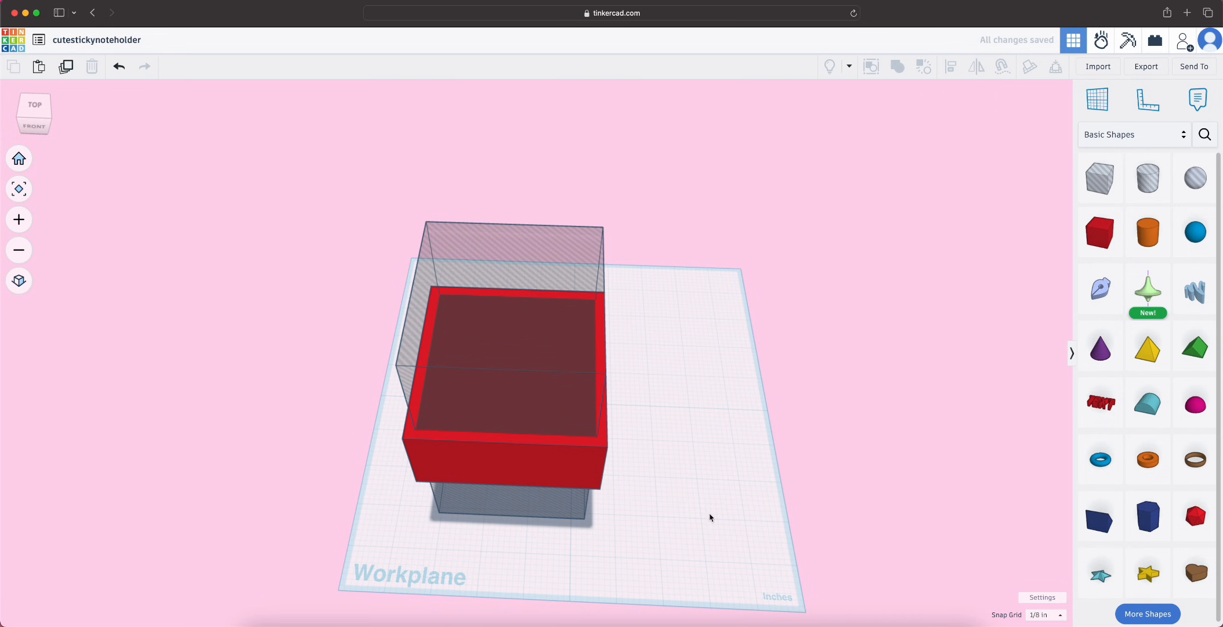
{"action": "right_click_drag", "start_coordinate": [709, 488], "coordinate": [693, 429]}
{"action": "key", "text": "super+z"}
Raise the hole box ⅛ inch above the workplane to leave a floor in the solid box
{"action": "left_click", "coordinate": [540, 422]}
{"action": "left_click_drag", "start_coordinate": [521, 109], "coordinate": [522, 93]}
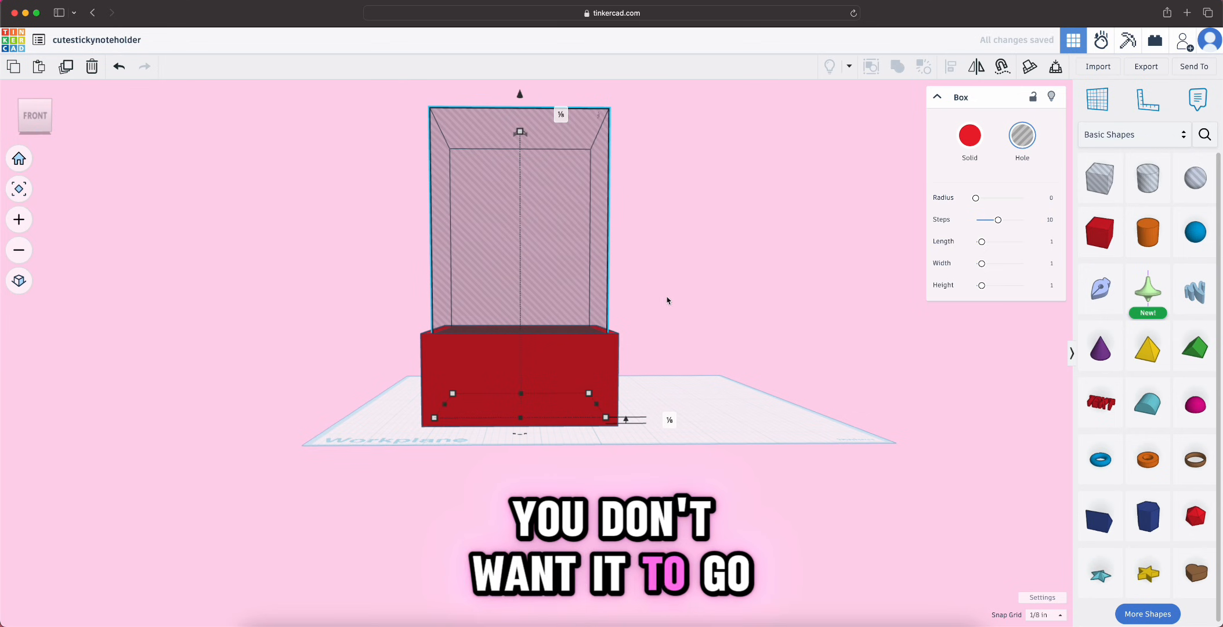
{"action": "left_click", "coordinate": [684, 370]}
Combine the solid box and the hole as a union group, and move the hollowed box toward the workplane's centre
{"action": "right_click_drag", "start_coordinate": [680, 375], "coordinate": [673, 496]}
{"action": "left_click_drag", "start_coordinate": [693, 517], "coordinate": [316, 348]}
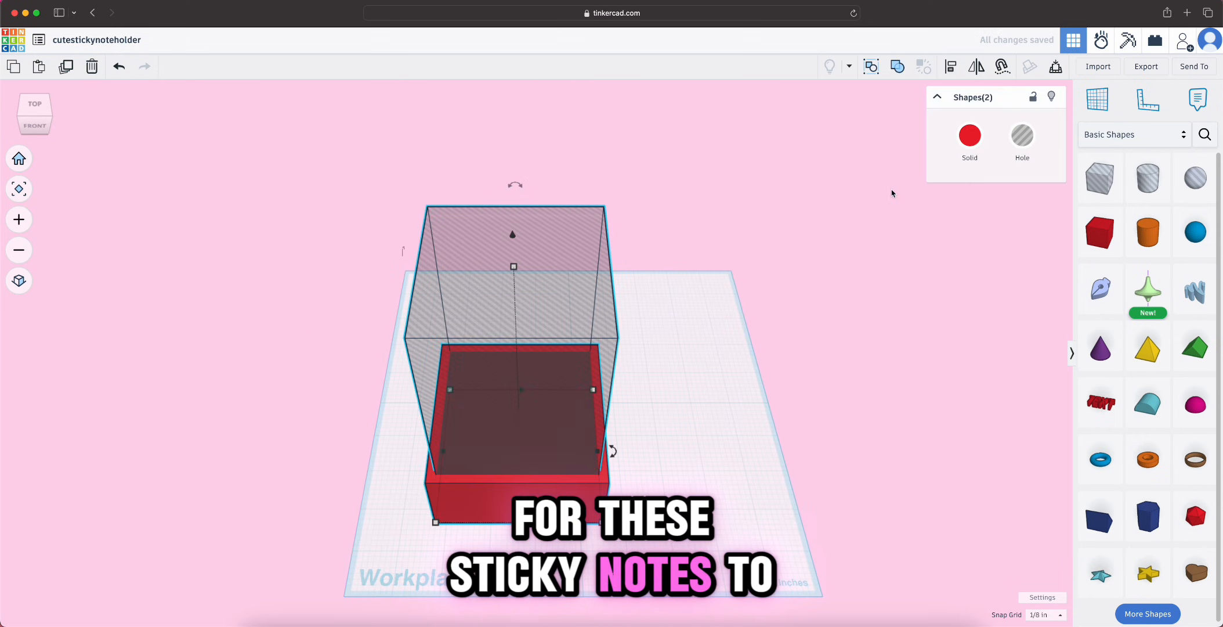
{"action": "left_click", "coordinate": [898, 67]}
{"action": "left_click_drag", "start_coordinate": [571, 428], "coordinate": [615, 367]}
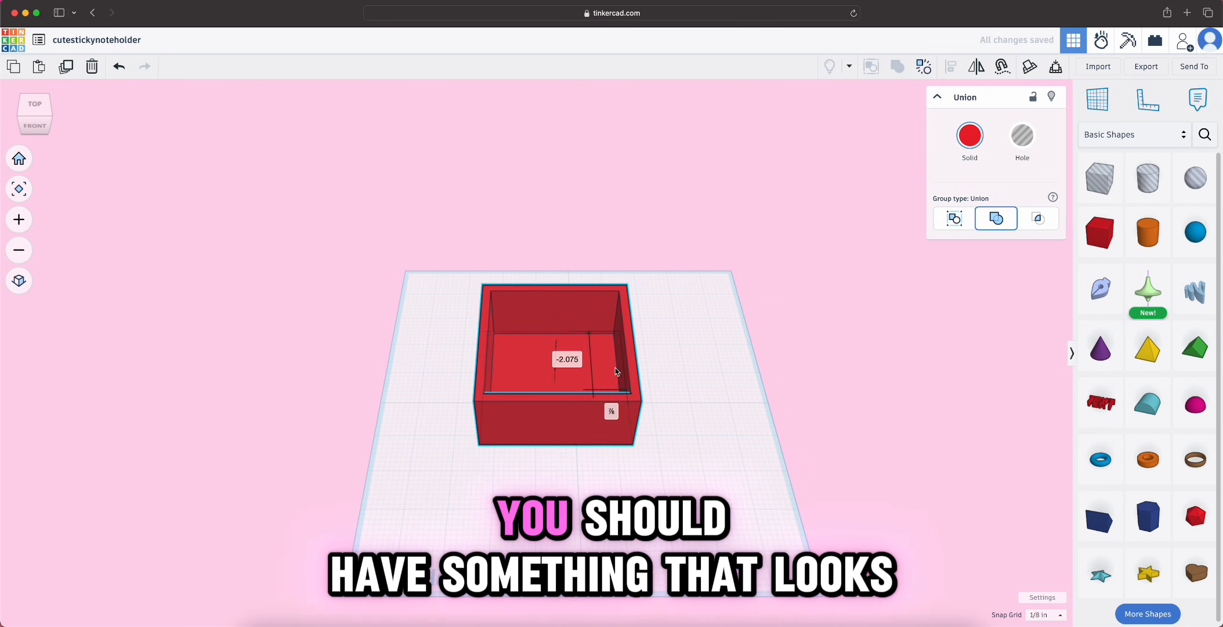
{"action": "left_click", "coordinate": [684, 410]}
{"action": "right_click_drag", "start_coordinate": [685, 411], "coordinate": [777, 447]}
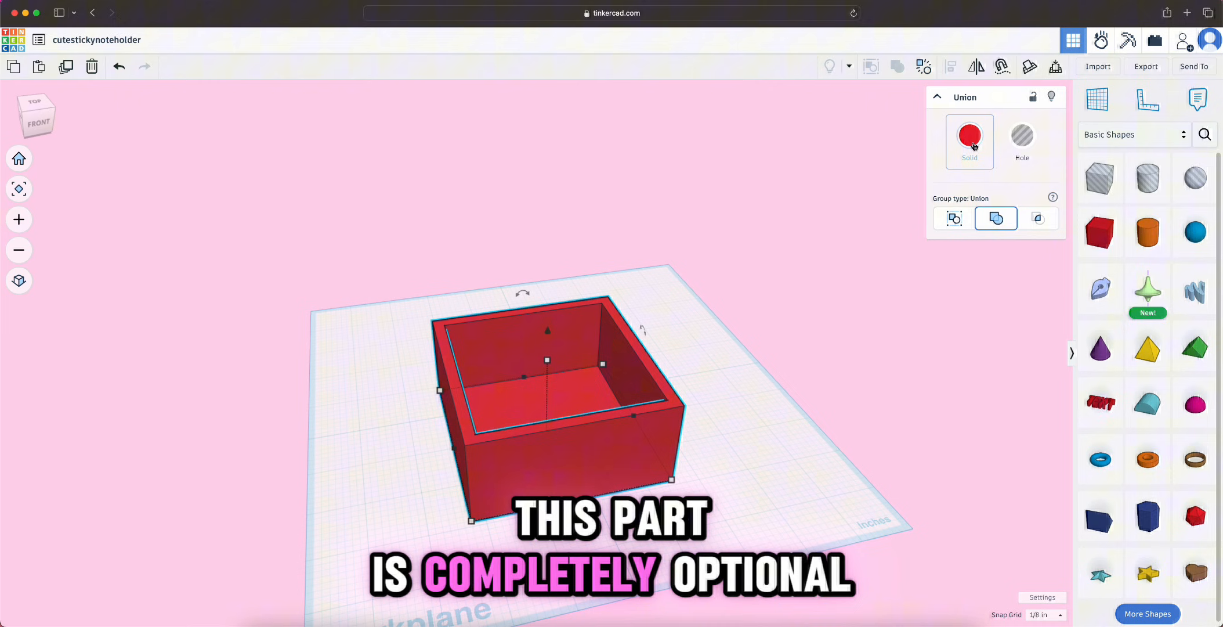
Recolour the hollowed box with a custom reddish brown close to hex b35551
{"action": "left_click", "coordinate": [969, 135]}
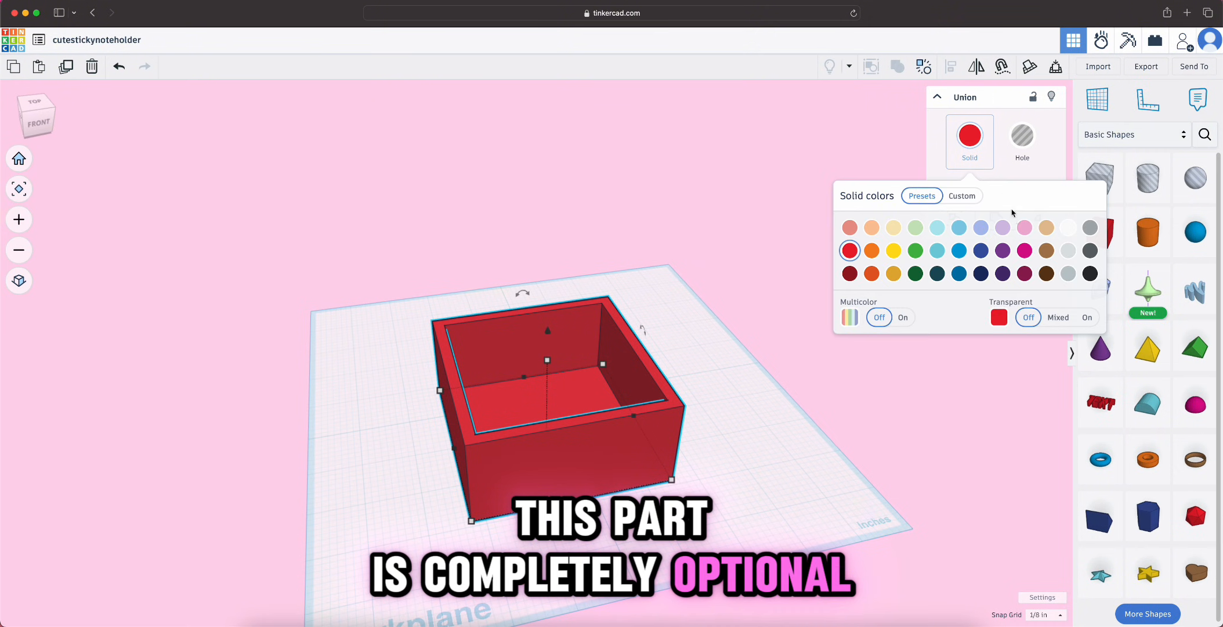
{"action": "left_click", "coordinate": [1051, 227]}
{"action": "left_click", "coordinate": [962, 196]}
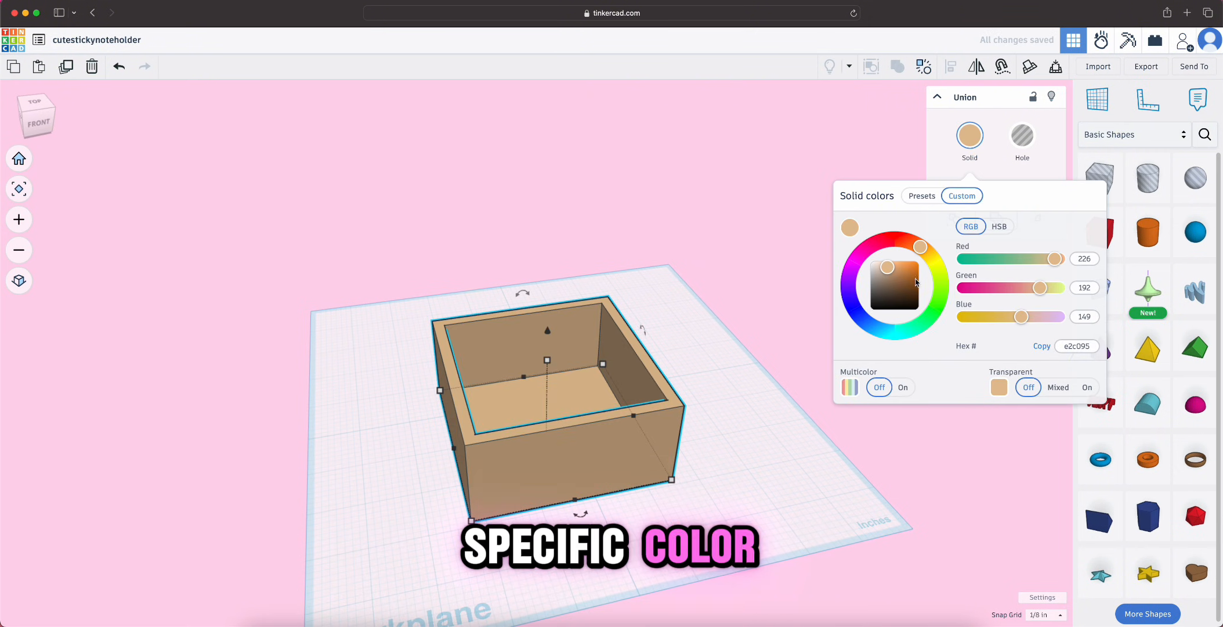
{"action": "left_click", "coordinate": [899, 268]}
{"action": "left_click_drag", "start_coordinate": [914, 248], "coordinate": [908, 247]}
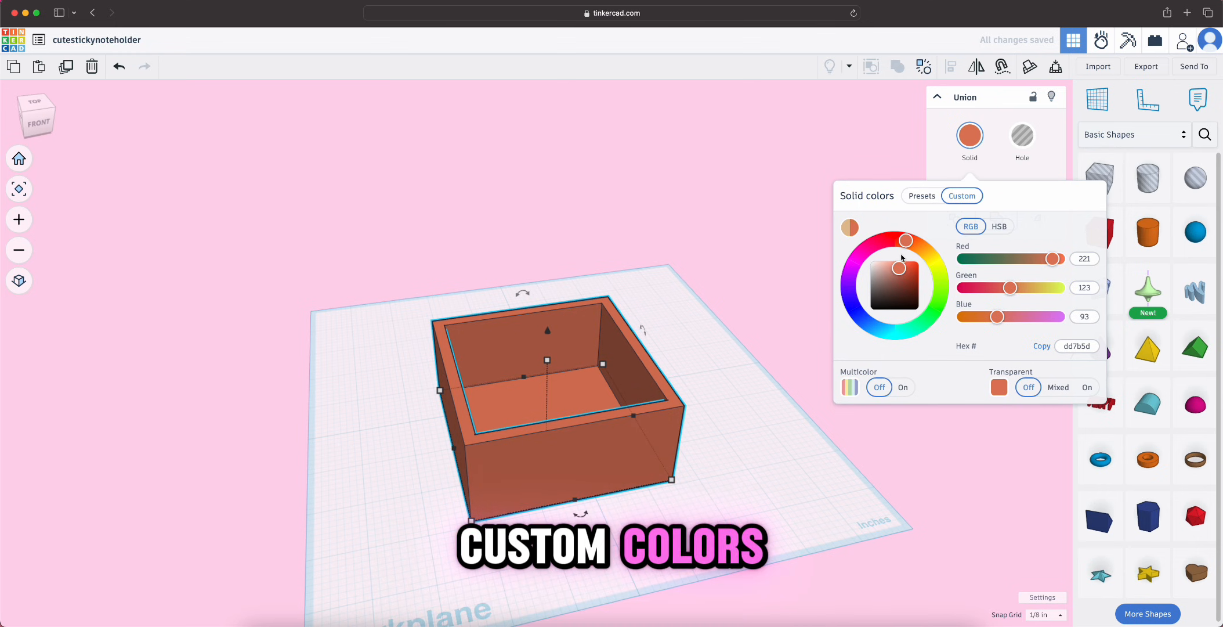
{"action": "left_click_drag", "start_coordinate": [896, 285], "coordinate": [896, 244]}
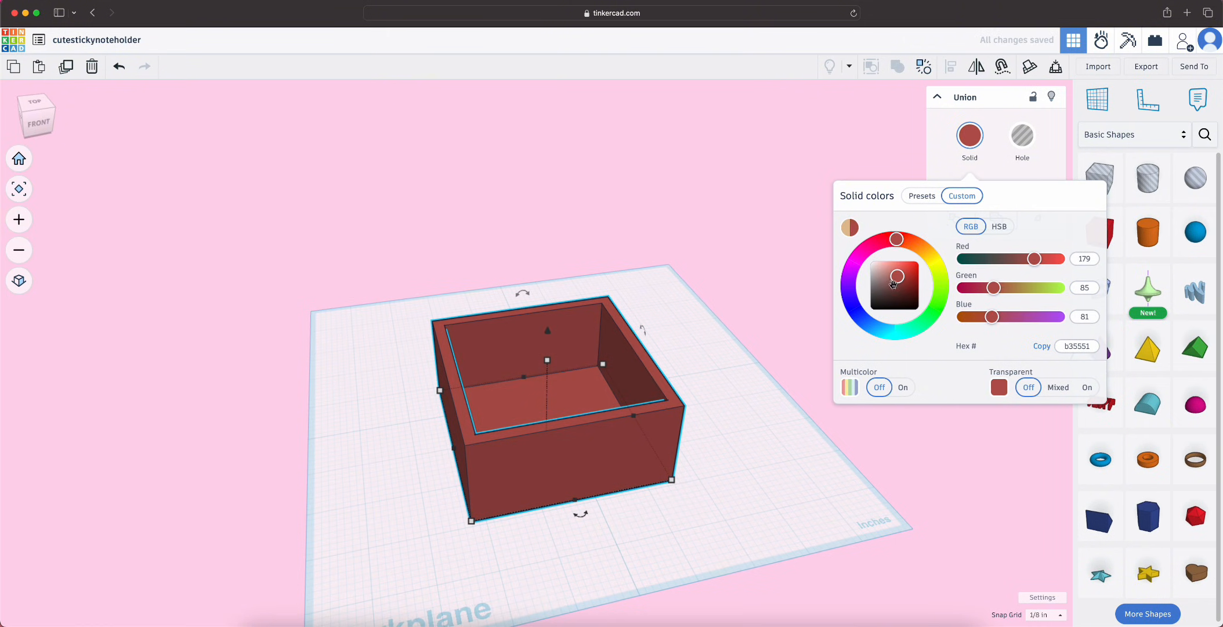
{"action": "right_click_drag", "start_coordinate": [798, 486], "coordinate": [849, 455]}
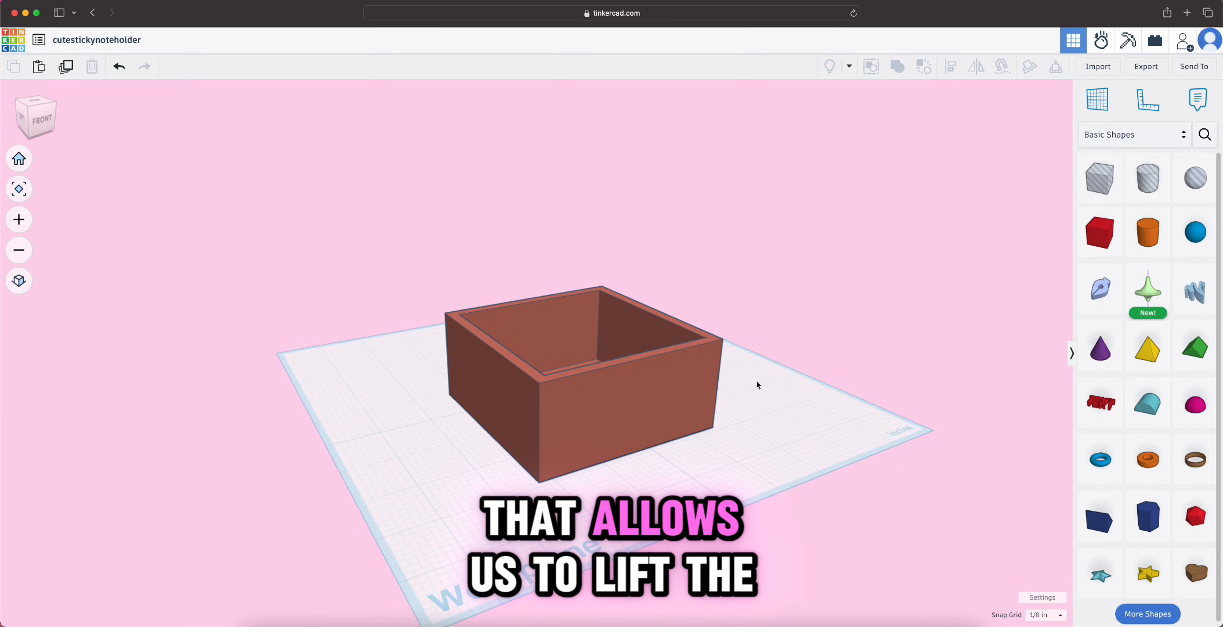
Add a cylinder hole standing out horizontally from the outer face of the hollowed box's front wall
{"action": "right_click_drag", "start_coordinate": [749, 329], "coordinate": [721, 352]}
{"action": "right_click_drag", "start_coordinate": [747, 394], "coordinate": [783, 399]}
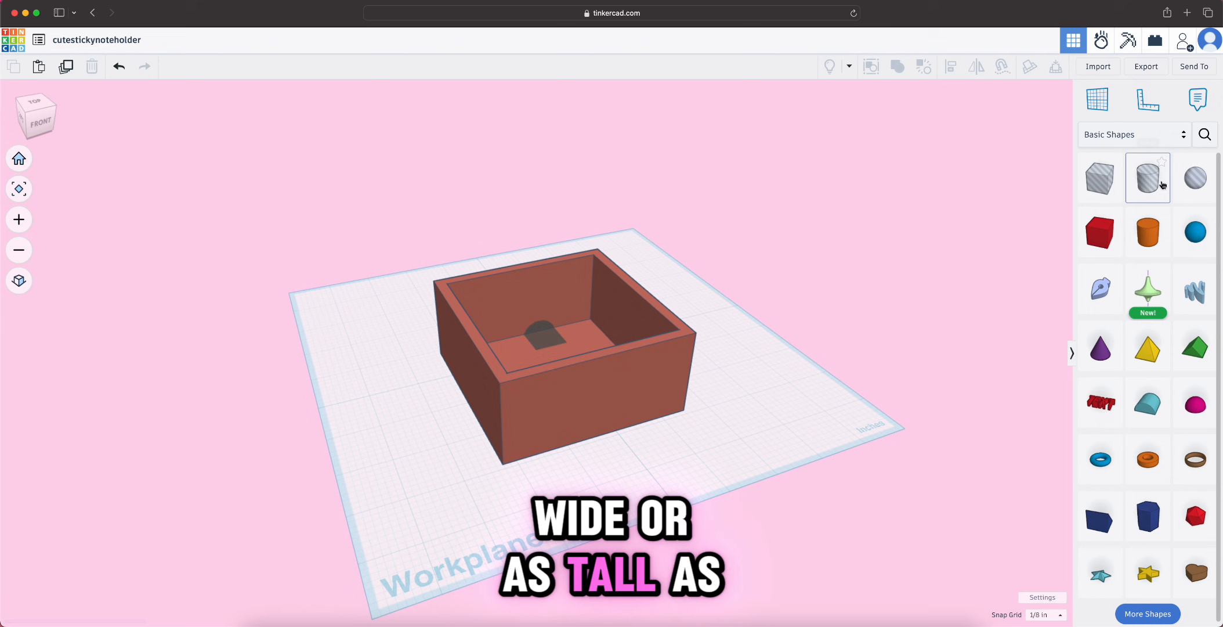
{"action": "left_click_drag", "start_coordinate": [1162, 184], "coordinate": [598, 377]}
{"action": "right_click_drag", "start_coordinate": [651, 458], "coordinate": [858, 425]}
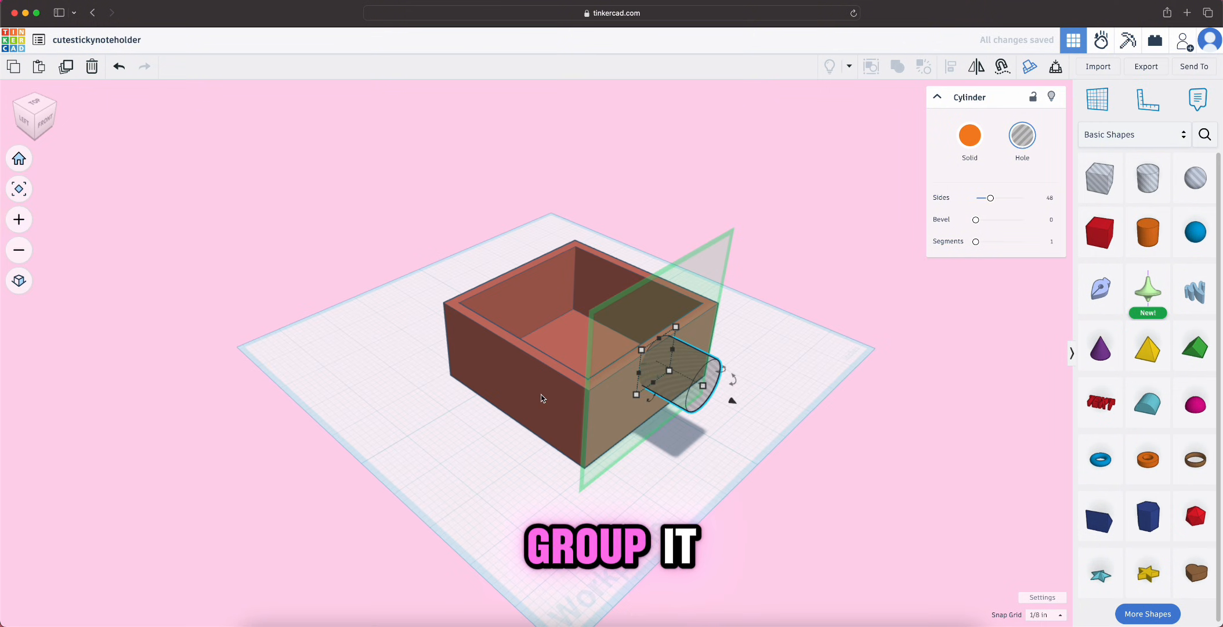
Try to centre-align the cylinder hole with the box in height, and undo the alignment
{"action": "left_click", "coordinate": [542, 400], "text": "shift"}
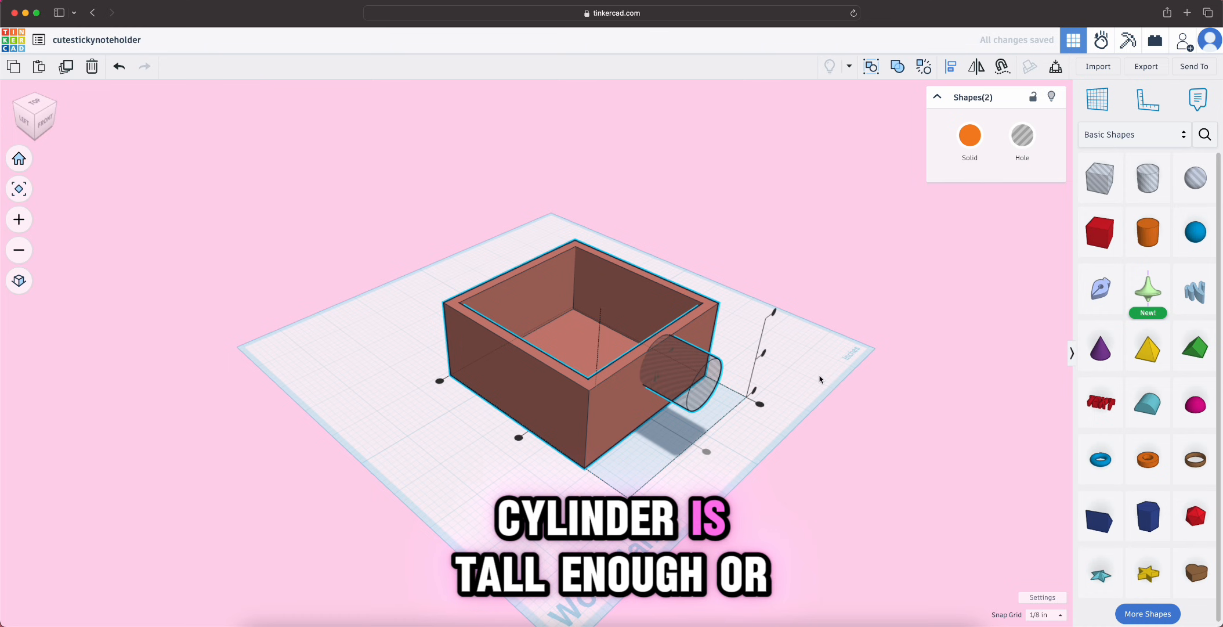
{"action": "left_click", "coordinate": [764, 353]}
{"action": "right_click_drag", "start_coordinate": [799, 355], "coordinate": [731, 363]}
{"action": "key", "text": "super+z"}
{"action": "left_click", "coordinate": [775, 381]}
{"action": "right_click_drag", "start_coordinate": [775, 406], "coordinate": [546, 443]}
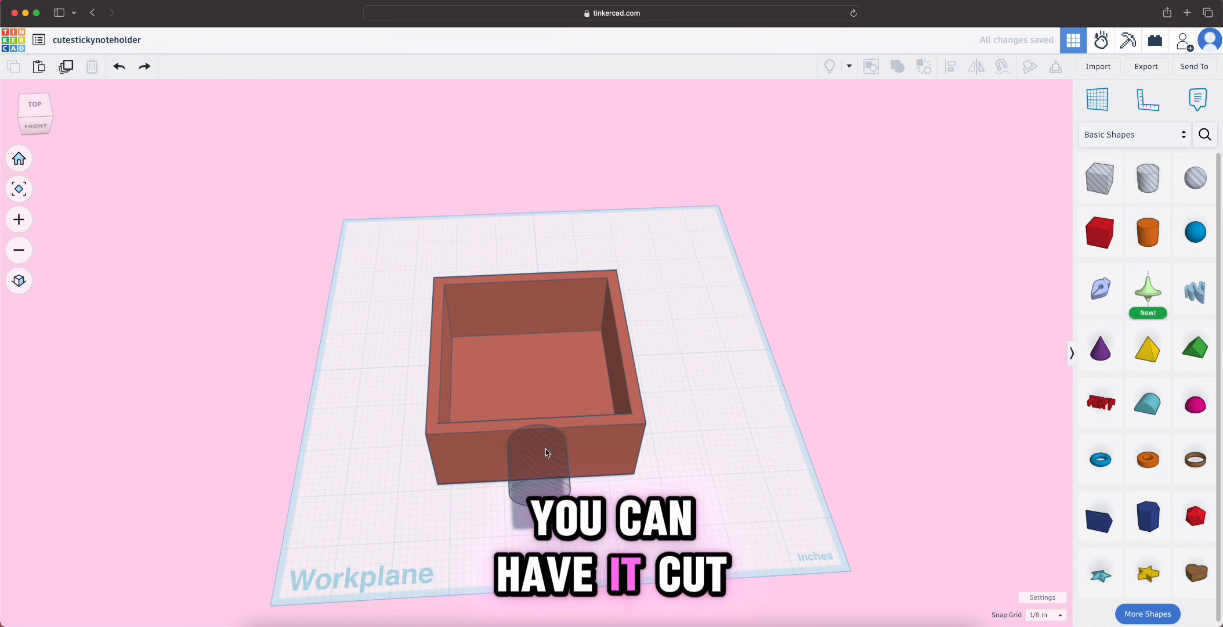
Try stretching the cylinder hole in different directions, including to about 2⅜ inches long, and undo each resize
{"action": "left_click", "coordinate": [538, 452]}
{"action": "left_click_drag", "start_coordinate": [538, 451], "coordinate": [537, 384]}
{"action": "right_click_drag", "start_coordinate": [653, 456], "coordinate": [383, 415]}
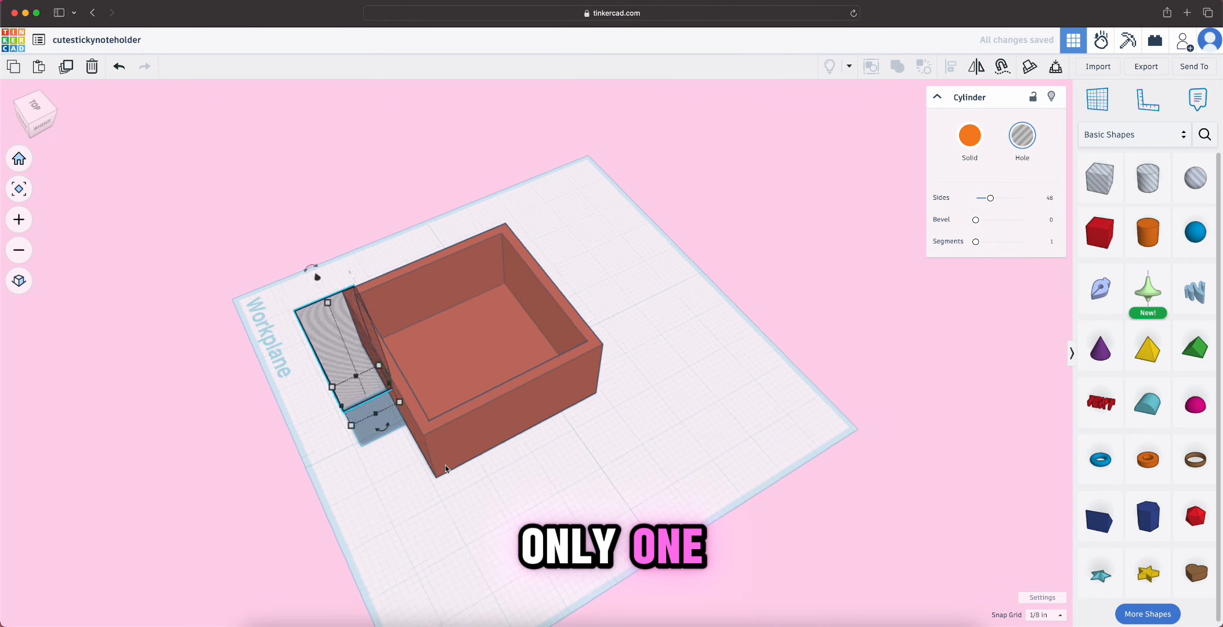
{"action": "key", "text": "super+z"}
{"action": "left_click_drag", "start_coordinate": [381, 361], "coordinate": [467, 330]}
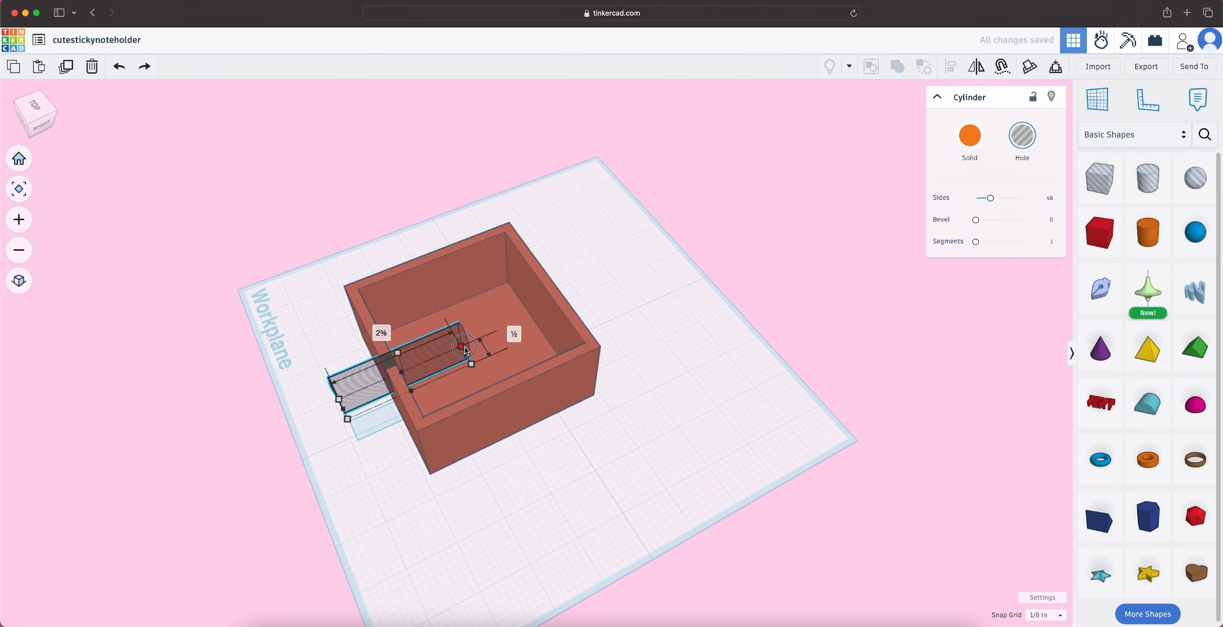
{"action": "key", "text": "super+z"}
{"action": "left_click_drag", "start_coordinate": [380, 362], "coordinate": [392, 362]}
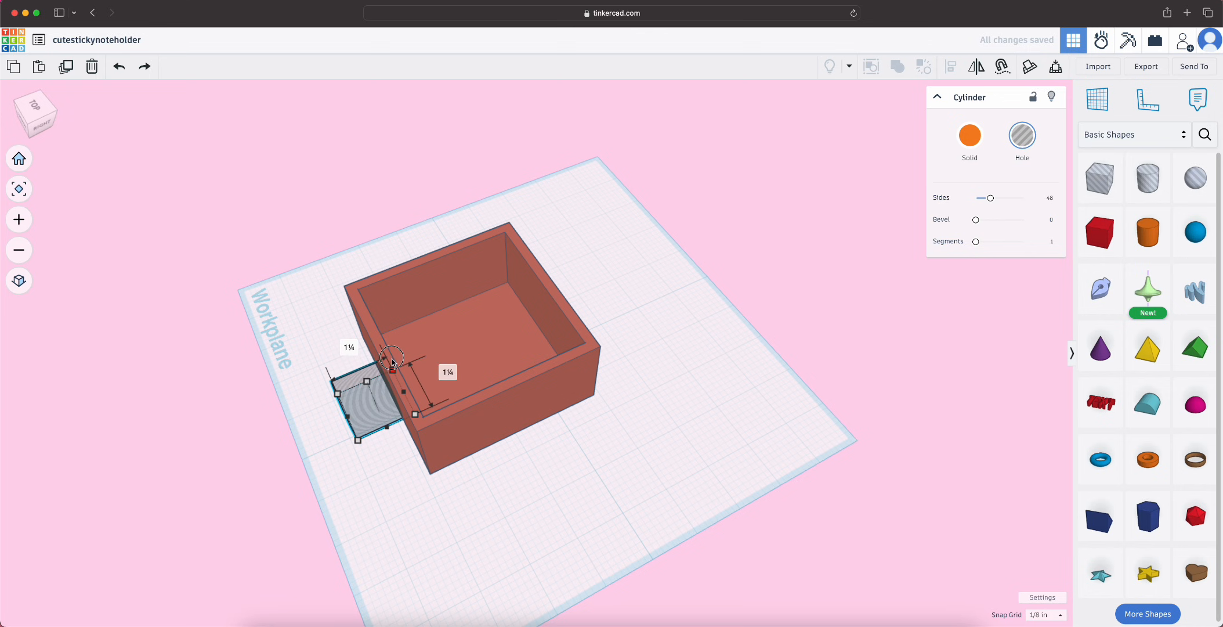
{"action": "key", "text": "super+z"}
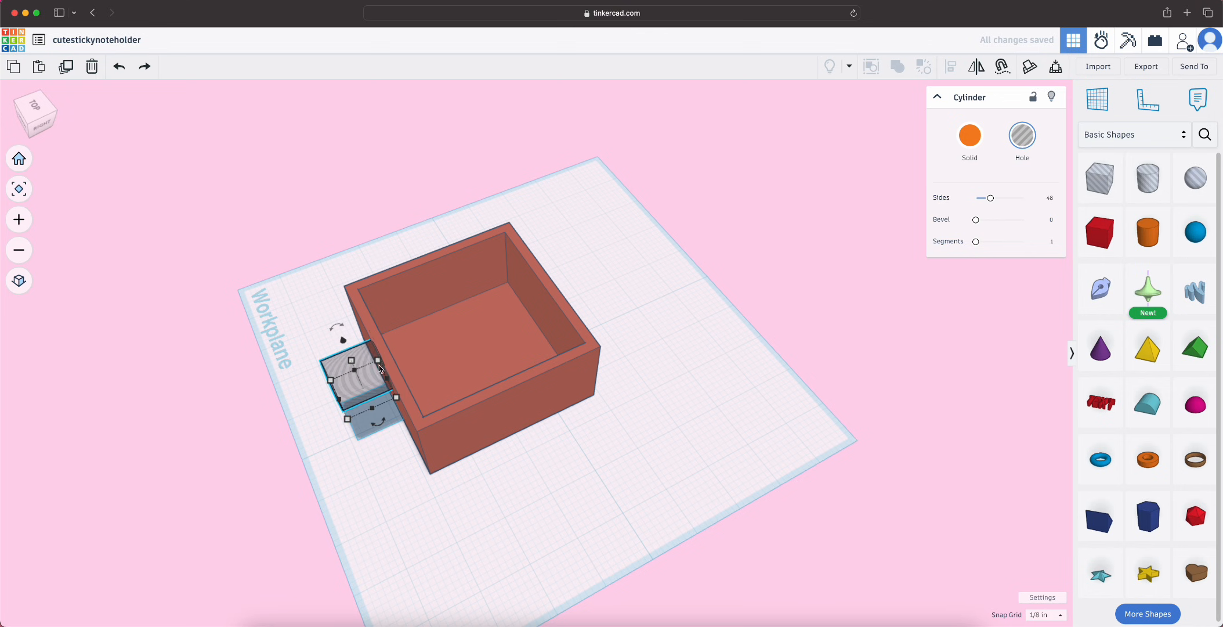
Lengthen the cylinder hole so it passes through the front wall and reaches well into the box's interior
{"action": "right_click_drag", "start_coordinate": [573, 424], "coordinate": [336, 444]}
{"action": "left_click_drag", "start_coordinate": [384, 304], "coordinate": [470, 309]}
{"action": "left_click", "coordinate": [426, 442]}
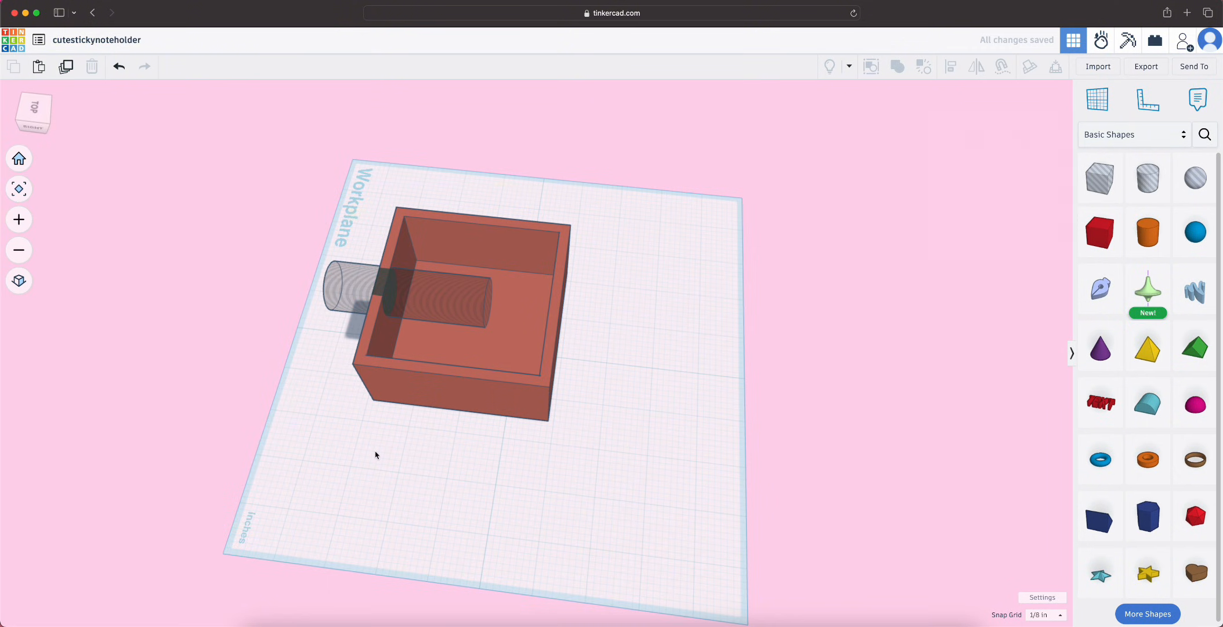
{"action": "right_click_drag", "start_coordinate": [374, 456], "coordinate": [524, 325]}
{"action": "left_click", "coordinate": [531, 335]}
{"action": "left_click_drag", "start_coordinate": [531, 335], "coordinate": [532, 348]}
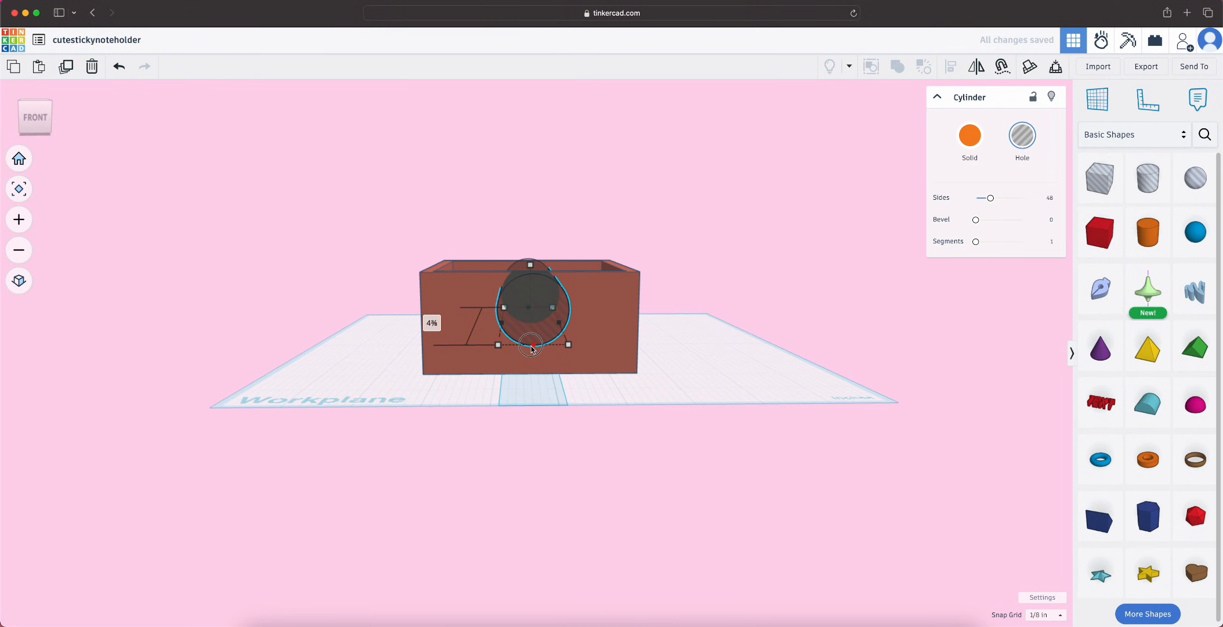
{"action": "key", "text": "super+z"}
{"action": "right_click_drag", "start_coordinate": [573, 366], "coordinate": [546, 263]}
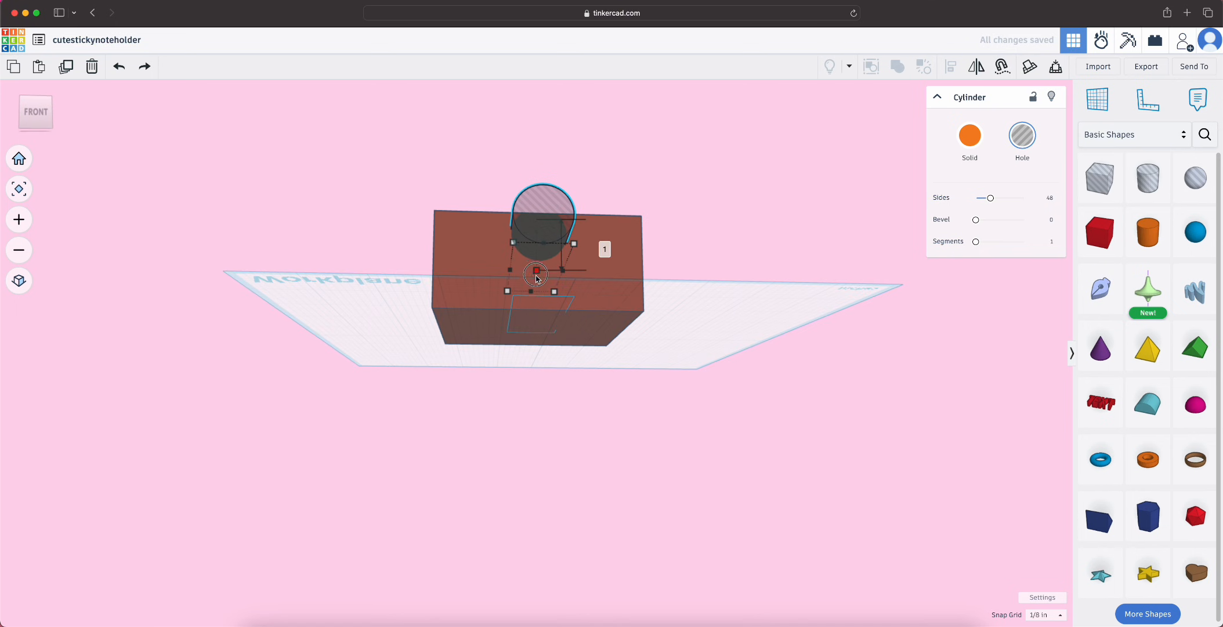
{"action": "left_click", "coordinate": [536, 286]}
{"action": "right_click_drag", "start_coordinate": [674, 315], "coordinate": [661, 347]}
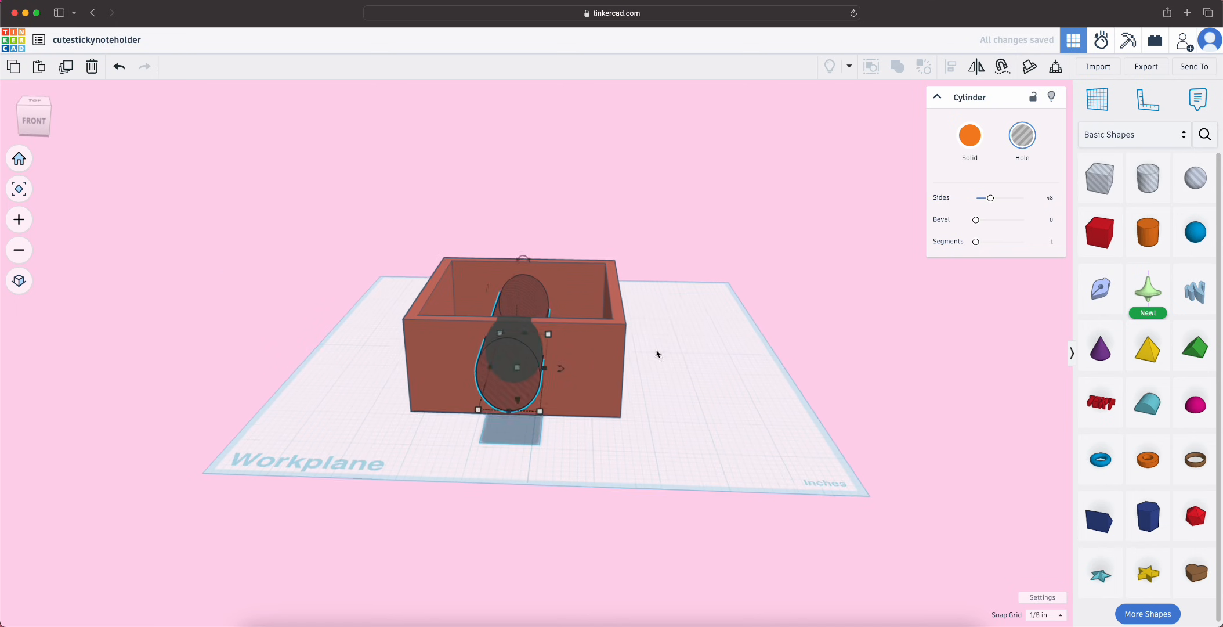
Widen the cylinder hole to about 2¼ inches and centre it across the box's front wall
{"action": "left_click_drag", "start_coordinate": [492, 378], "coordinate": [426, 376]}
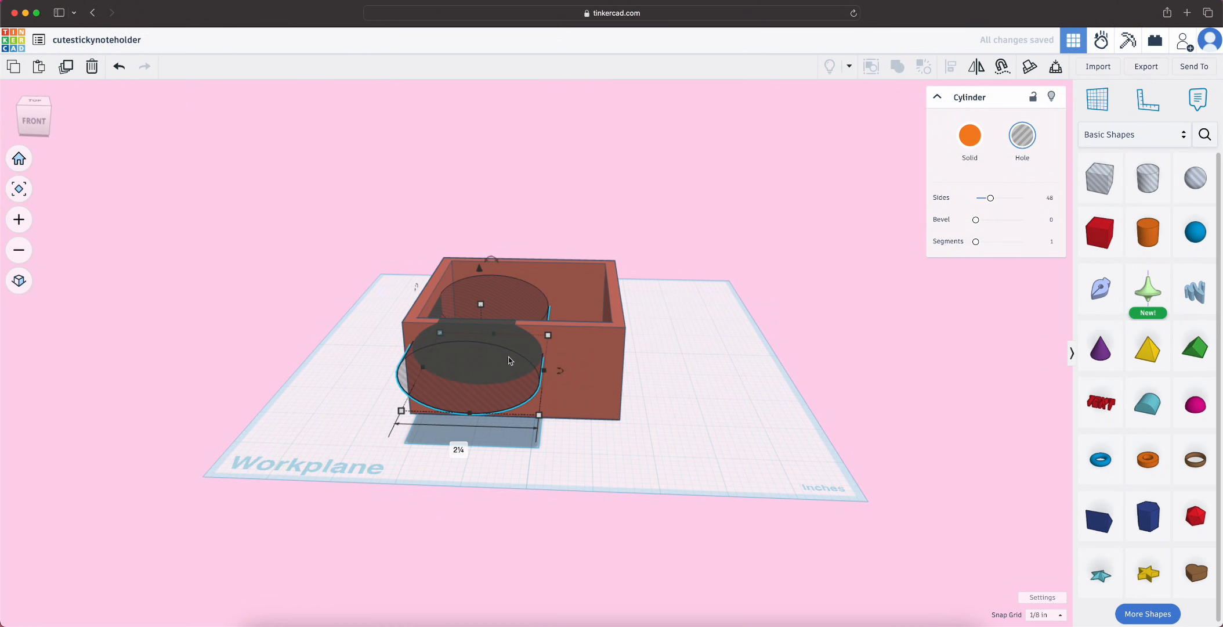
{"action": "key", "text": "Up"}
{"action": "right_click_drag", "start_coordinate": [531, 318], "coordinate": [546, 274]}
{"action": "left_click_drag", "start_coordinate": [516, 307], "coordinate": [553, 305]}
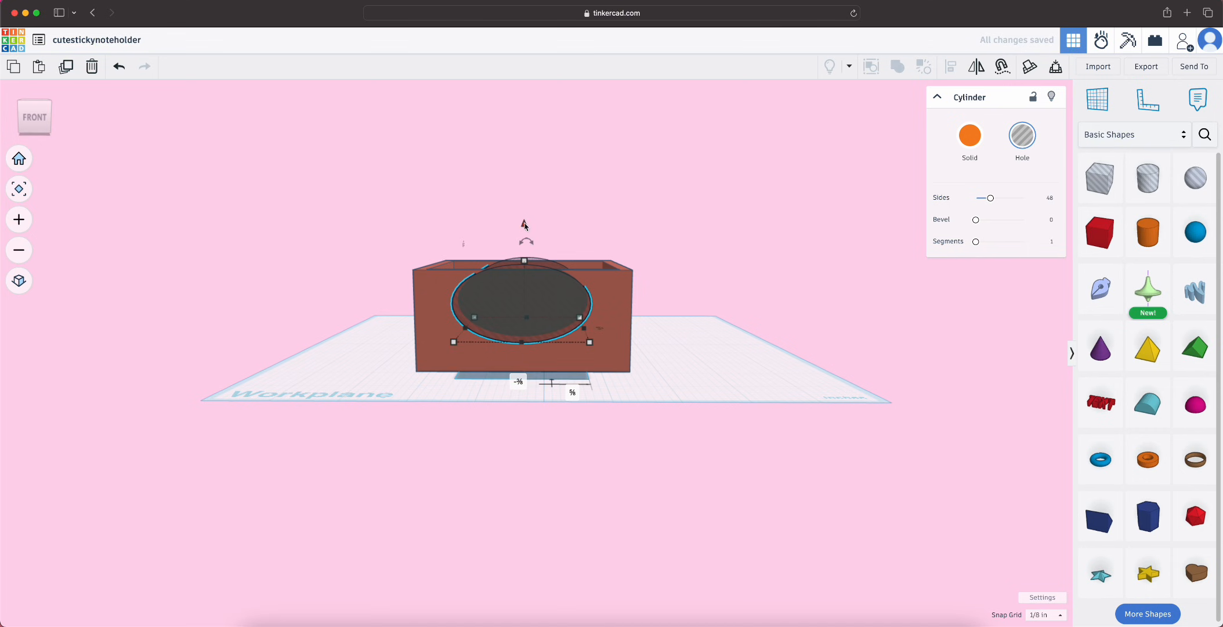
Lower the cylinder hole to about ¼ inch above the workplane and make it about 1⅞ inches tall
{"action": "mouse_move", "coordinate": [525, 225]}
{"action": "left_mouse_down"}
{"action": "mouse_move", "coordinate": [526, 201]}
{"action": "mouse_move", "coordinate": [526, 236]}
{"action": "left_mouse_up"}
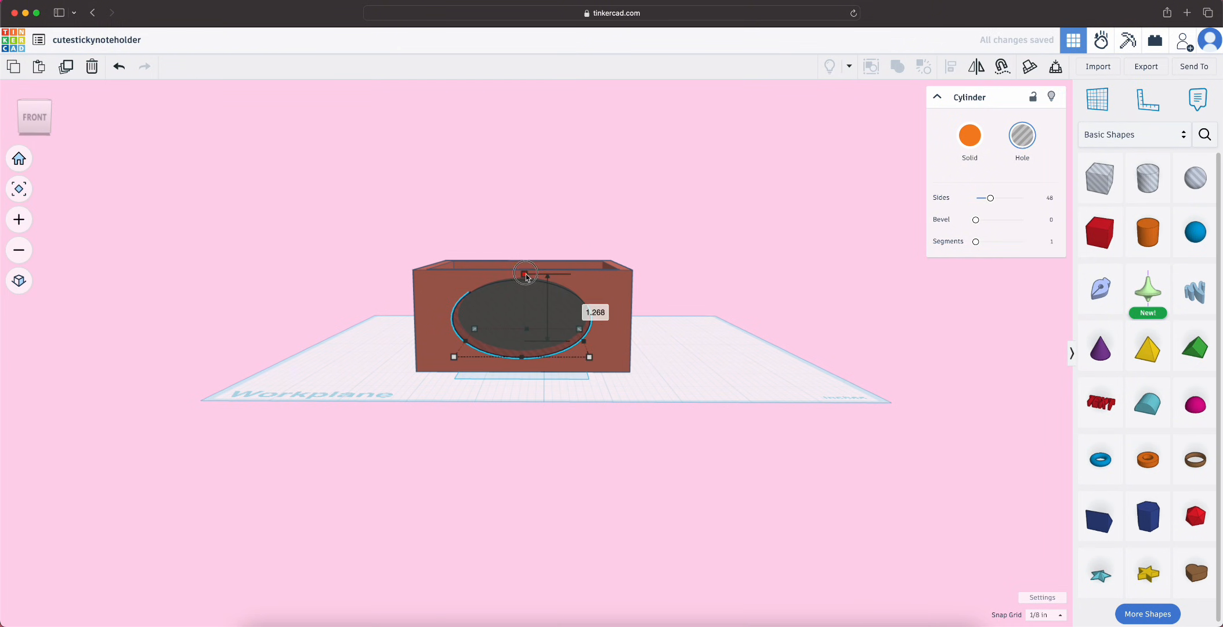
{"action": "left_click_drag", "start_coordinate": [526, 277], "coordinate": [519, 245]}
{"action": "left_click_drag", "start_coordinate": [524, 207], "coordinate": [523, 214]}
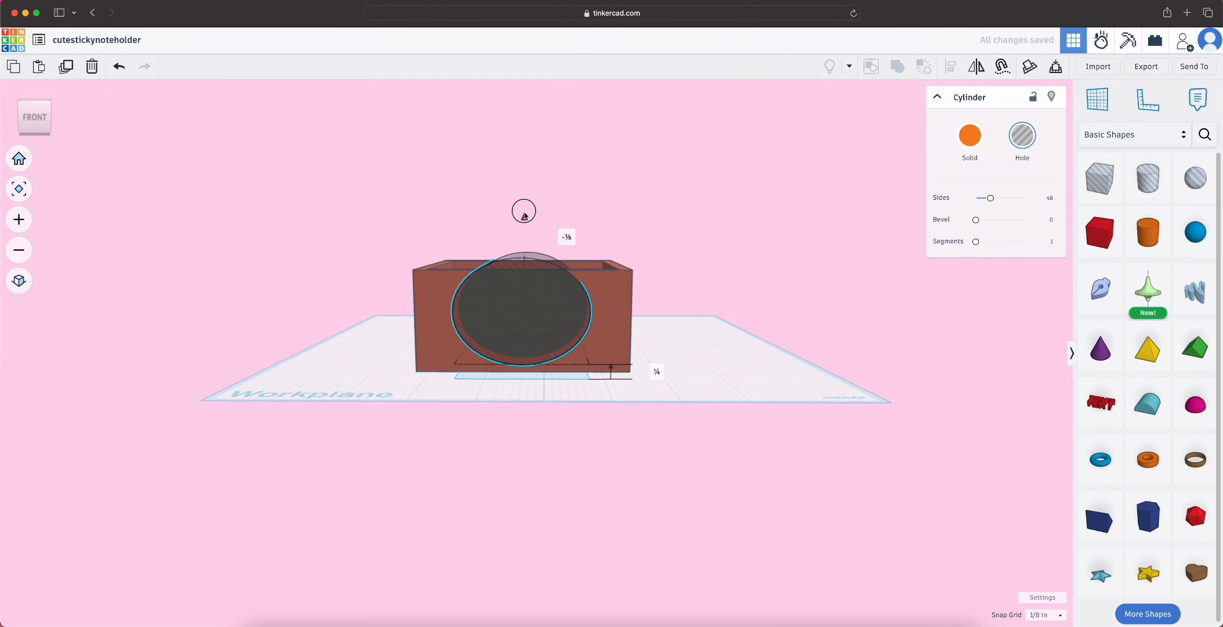
{"action": "left_click_drag", "start_coordinate": [523, 254], "coordinate": [523, 249]}
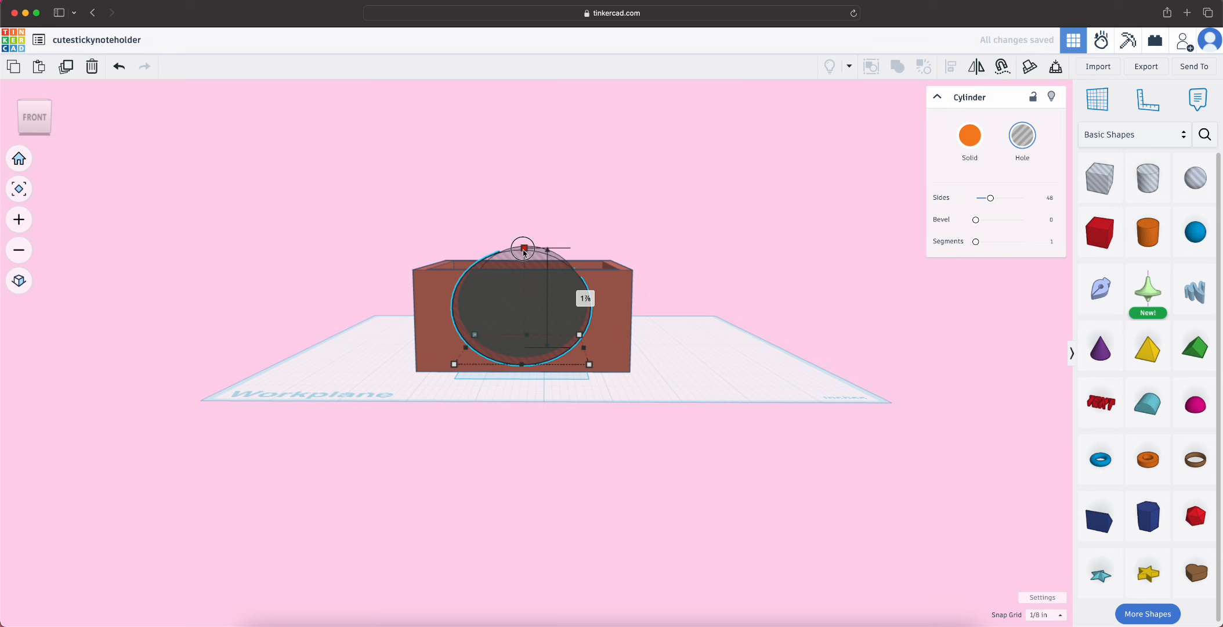
{"action": "left_click", "coordinate": [687, 355]}
Select the box and the cylinder hole and combine them as a union group to cut a rounded finger notch
{"action": "right_click_drag", "start_coordinate": [690, 330], "coordinate": [752, 473]}
{"action": "left_click", "coordinate": [568, 486]}
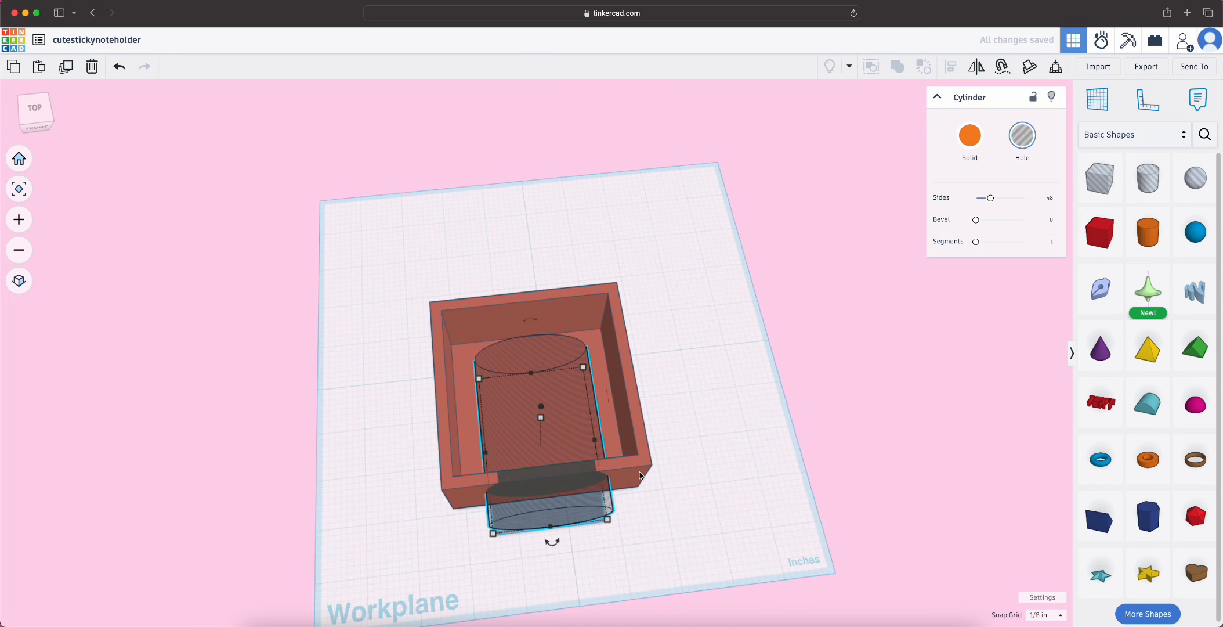
{"action": "left_click", "coordinate": [628, 475], "text": "shift"}
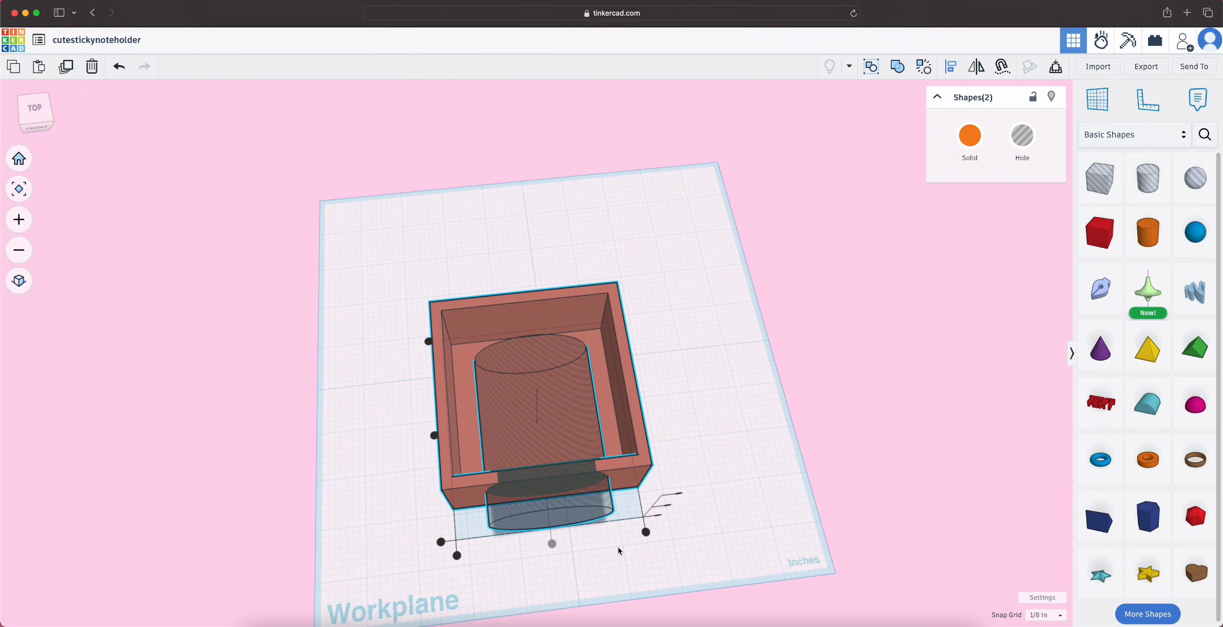
{"action": "left_click", "coordinate": [784, 502]}
{"action": "right_click_drag", "start_coordinate": [753, 494], "coordinate": [768, 465]}
{"action": "left_click_drag", "start_coordinate": [754, 486], "coordinate": [365, 237]}
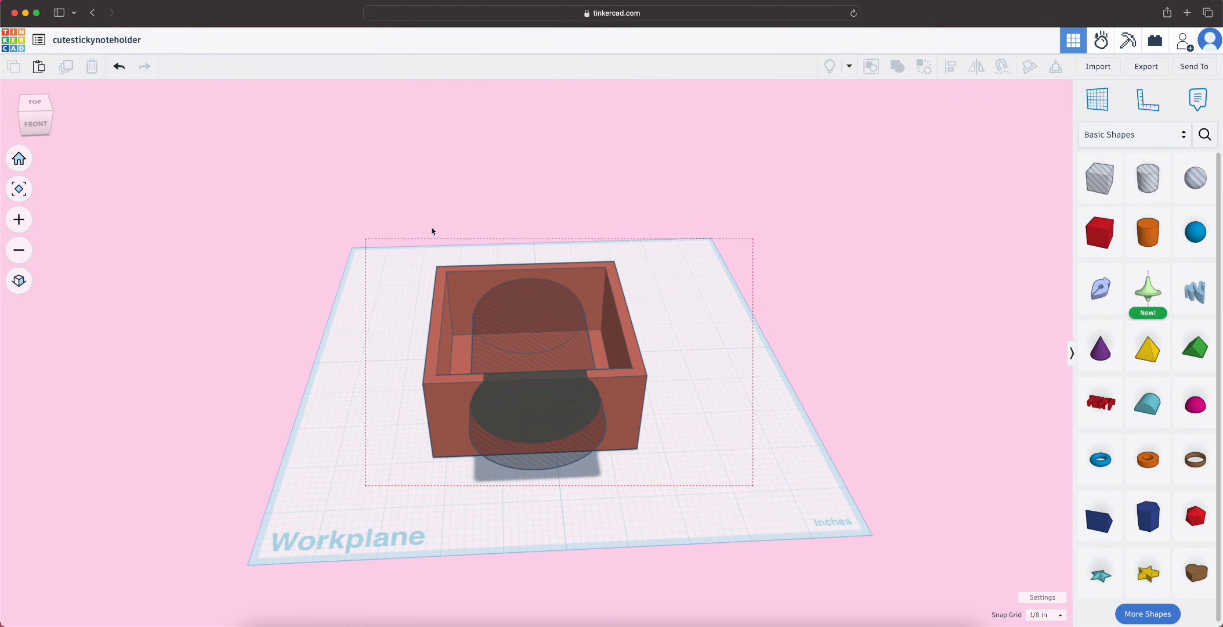
{"action": "left_click", "coordinate": [897, 66]}
{"action": "left_click", "coordinate": [738, 432]}
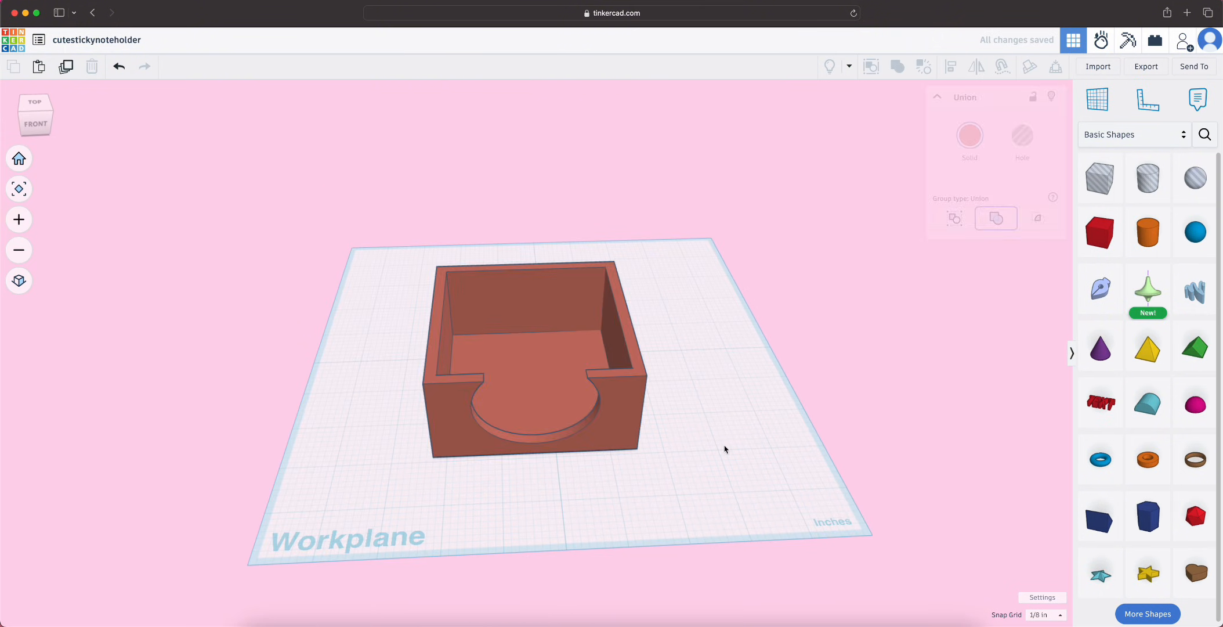
Move the notched holder aside on the workplane to make room for another shape
{"action": "right_click_drag", "start_coordinate": [734, 447], "coordinate": [603, 442]}
{"action": "right_click_drag", "start_coordinate": [780, 430], "coordinate": [699, 416]}
{"action": "left_click", "coordinate": [779, 415]}
{"action": "left_click_drag", "start_coordinate": [593, 356], "coordinate": [681, 402]}
Add a solid box beside the holder, set its width, depth and height to 3 inches, and colour it yellow
{"action": "left_click_drag", "start_coordinate": [1098, 233], "coordinate": [421, 347]}
{"action": "left_click", "coordinate": [325, 314]}
{"action": "type", "text": "3"}
{"action": "key", "text": "Return"}
{"action": "left_click", "coordinate": [388, 459]}
{"action": "type", "text": "3"}
{"action": "key", "text": "Return"}
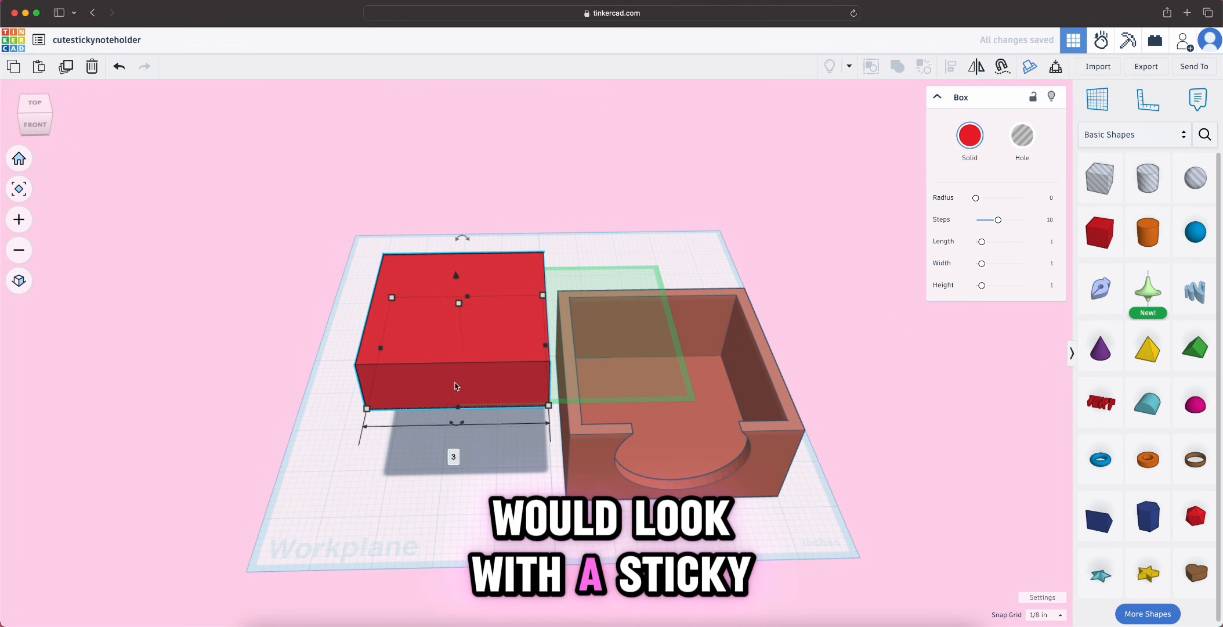
{"action": "type", "text": "3"}
{"action": "key", "text": "Return"}
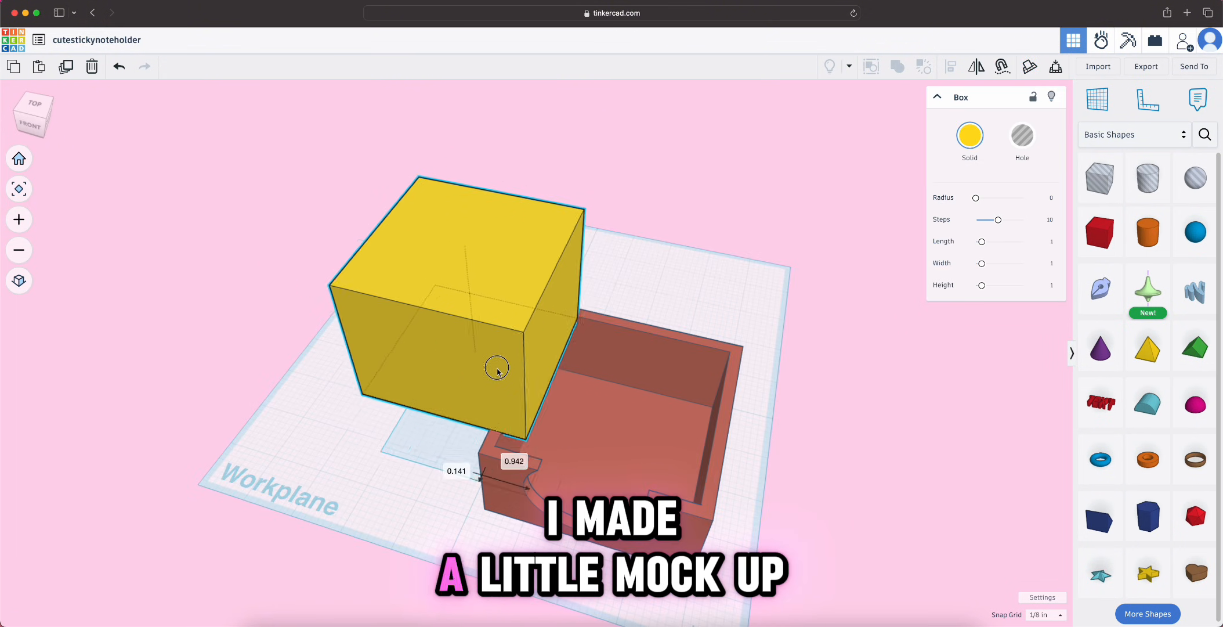
Move the yellow note block over the holder so it lines up with the opening
{"action": "left_click_drag", "start_coordinate": [497, 371], "coordinate": [652, 429]}
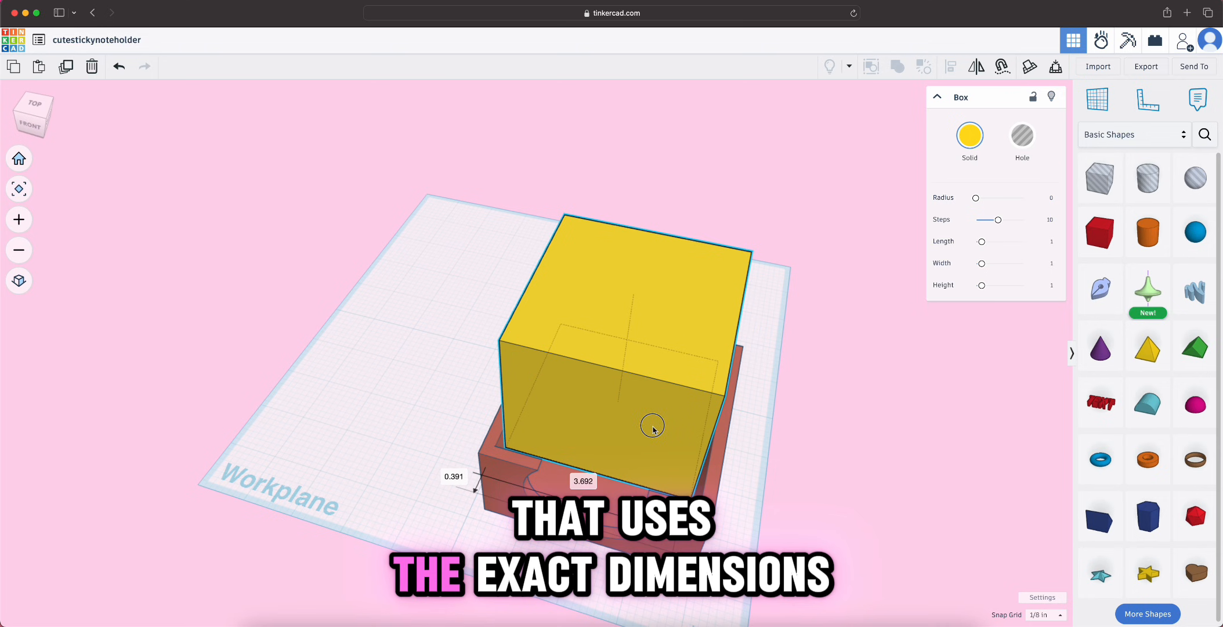
{"action": "right_click_drag", "start_coordinate": [879, 550], "coordinate": [646, 551]}
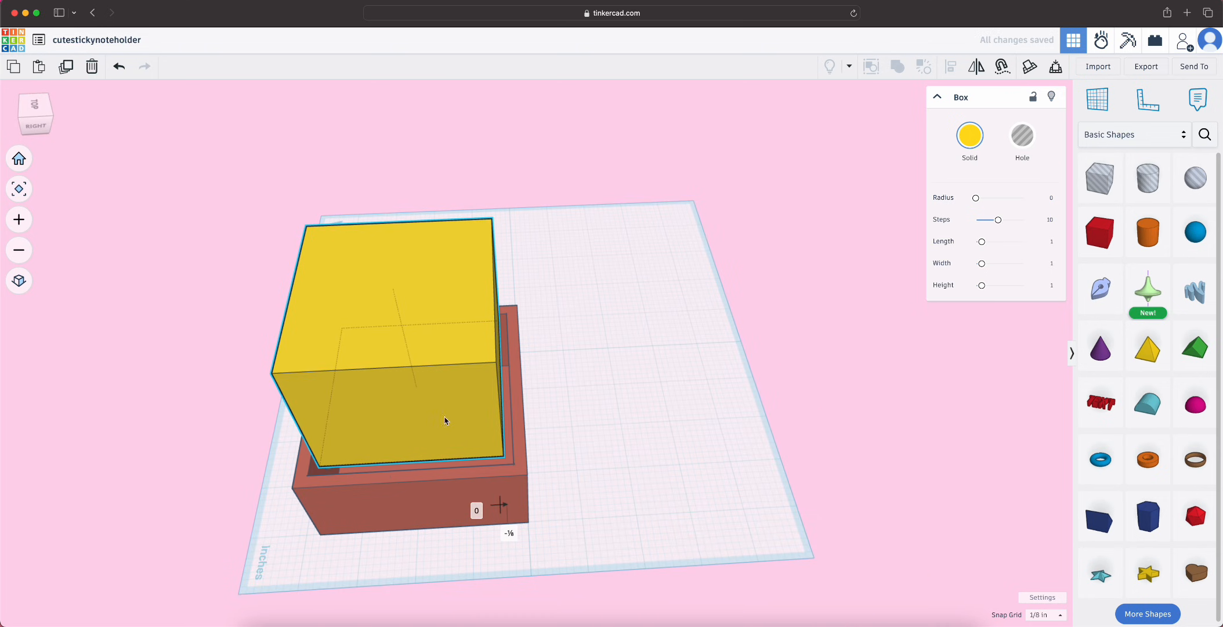
{"action": "right_click_drag", "start_coordinate": [670, 454], "coordinate": [803, 403]}
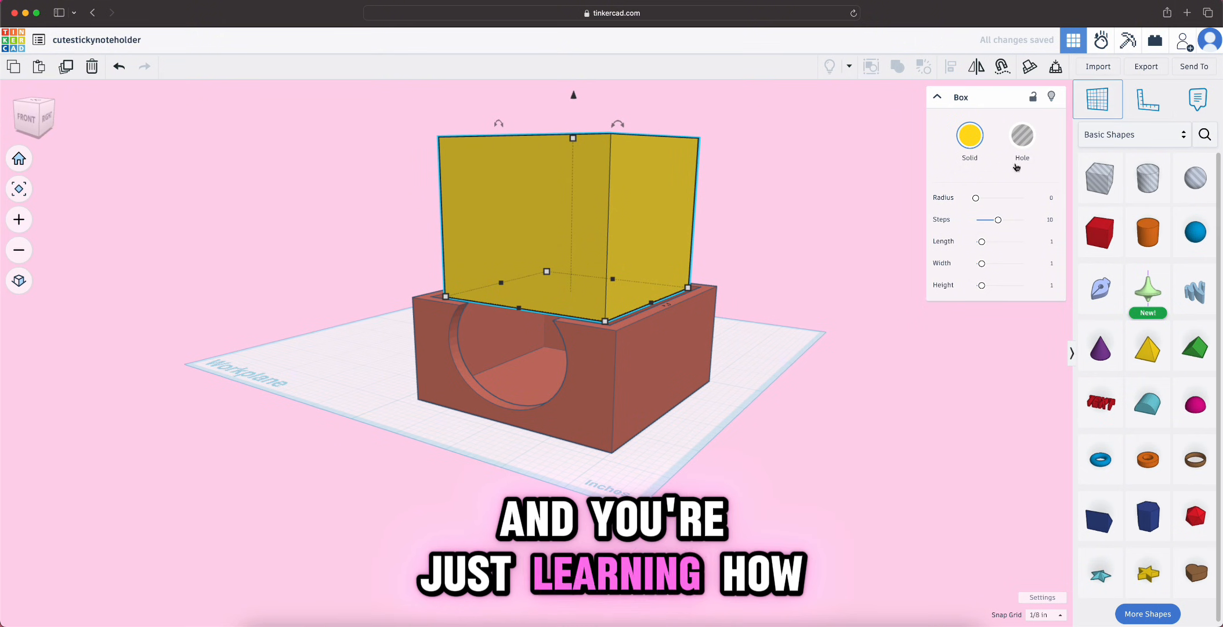
Set a temporary workplane on the holder's inner floor and drop the yellow note block onto it
{"action": "left_click", "coordinate": [517, 376]}
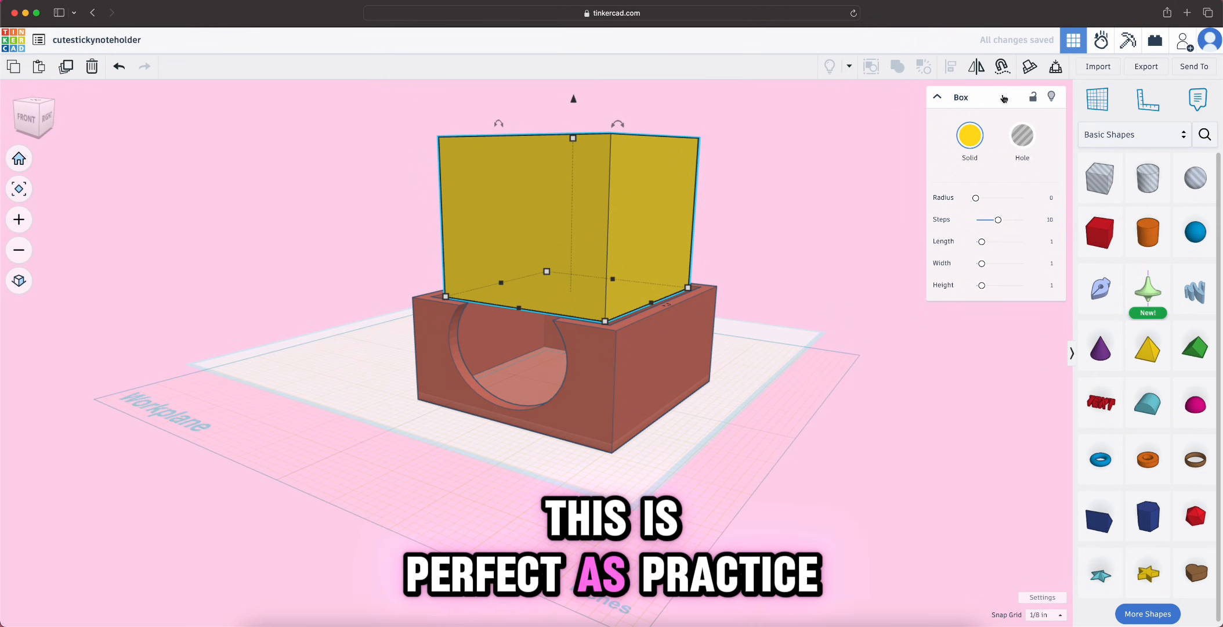
{"action": "left_click", "coordinate": [1056, 67]}
{"action": "left_click", "coordinate": [750, 395]}
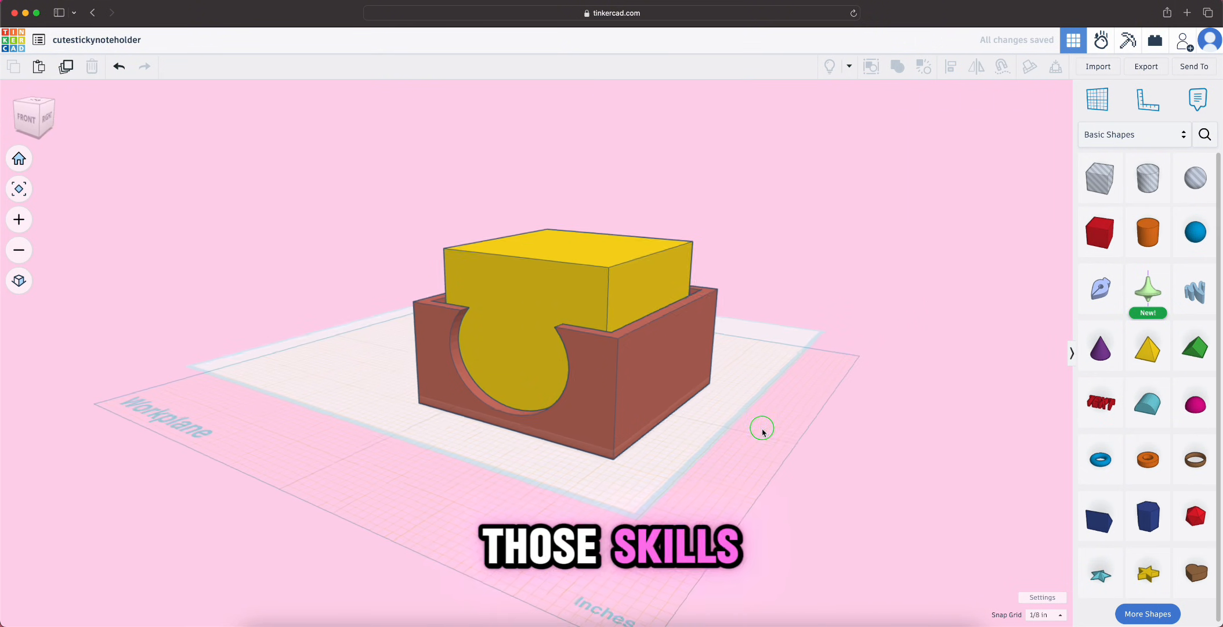
{"action": "right_click_drag", "start_coordinate": [762, 428], "coordinate": [370, 363]}
{"action": "scroll", "coordinate": [342, 364], "scroll_direction": "up", "scroll_amount": 1}
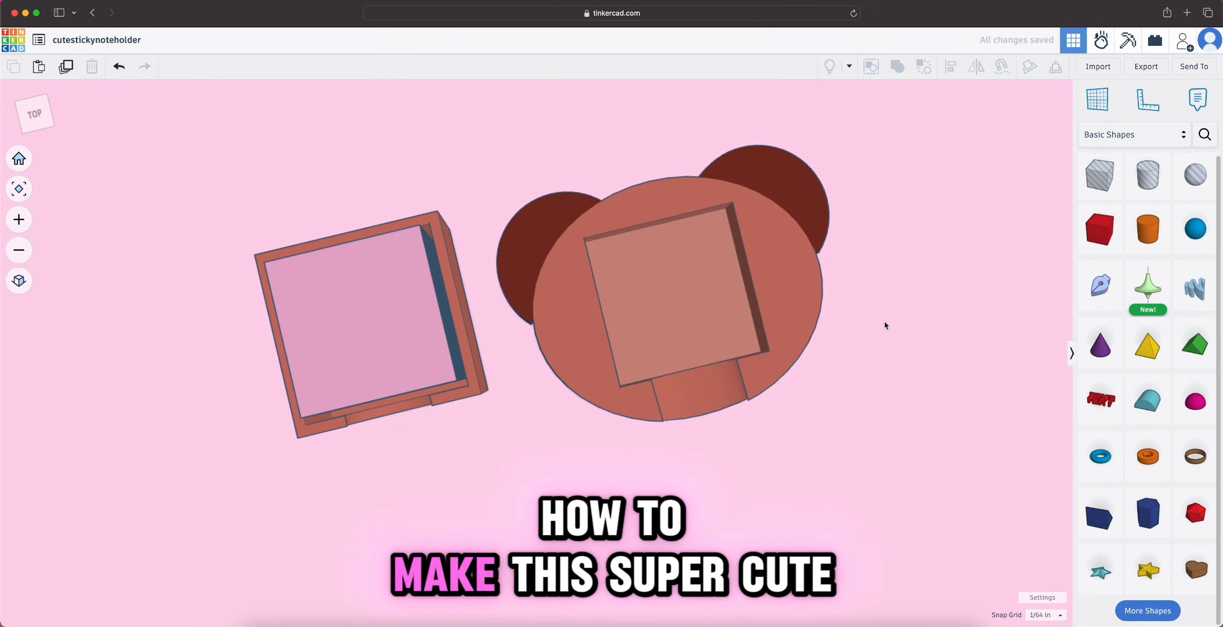
{"action": "right_click_drag", "start_coordinate": [881, 324], "coordinate": [837, 288]}
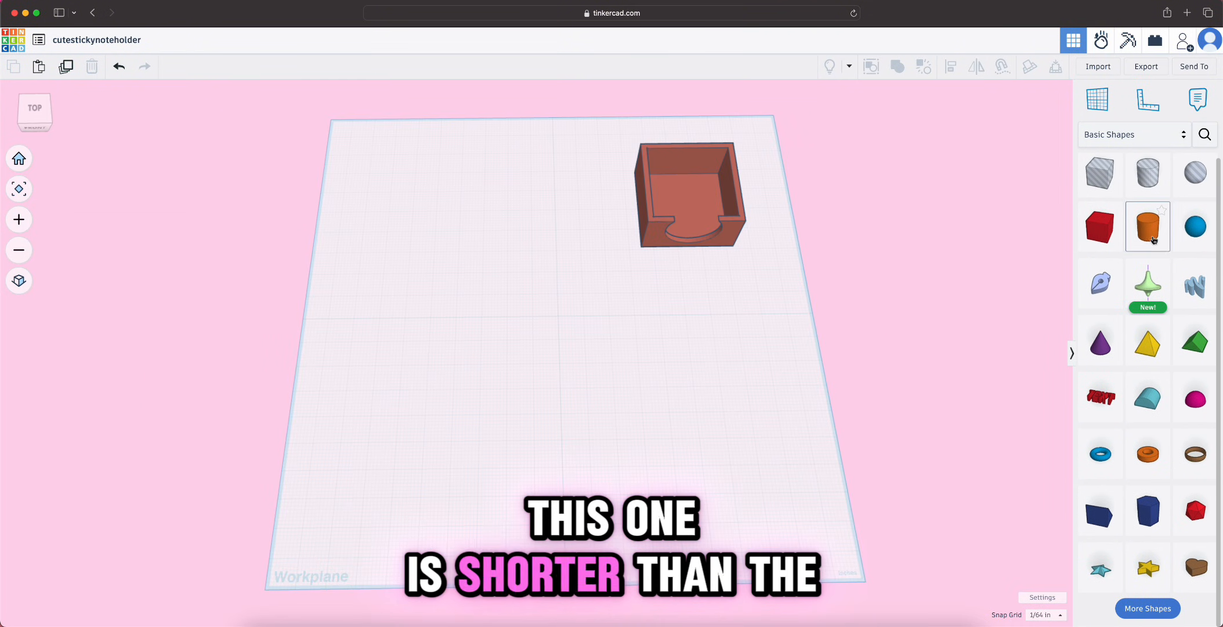
Add a solid cylinder enlarged into a wide flat disc, and move the notched holder onto its centre
{"action": "left_click_drag", "start_coordinate": [1153, 239], "coordinate": [777, 331]}
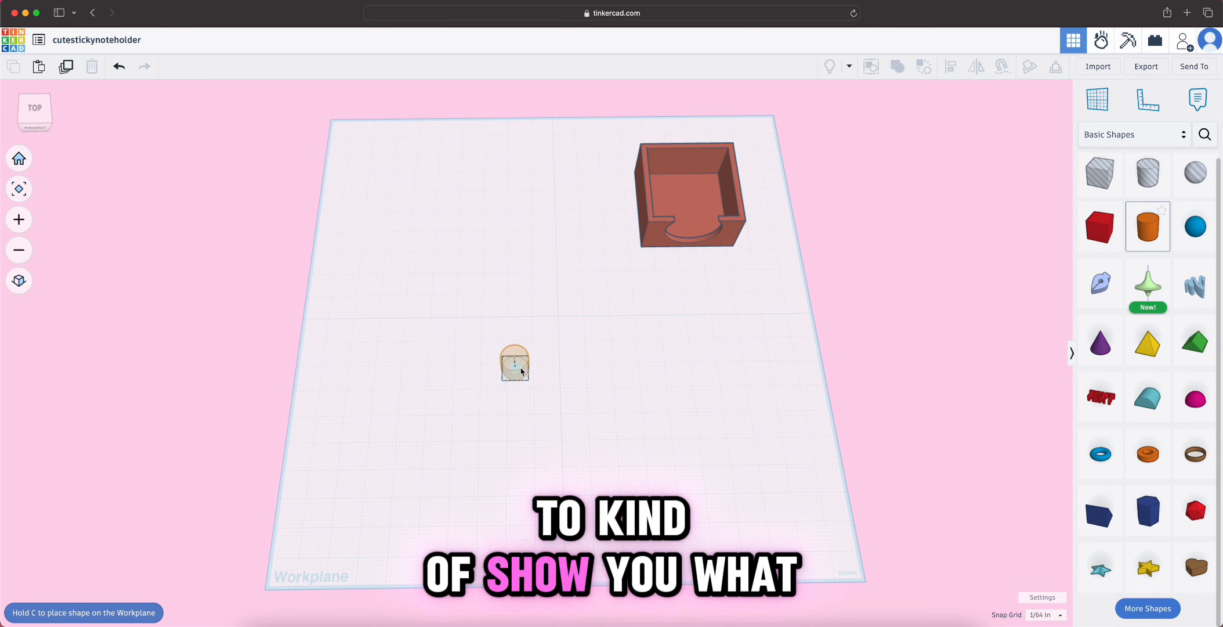
{"action": "left_click_drag", "start_coordinate": [521, 372], "coordinate": [698, 480]}
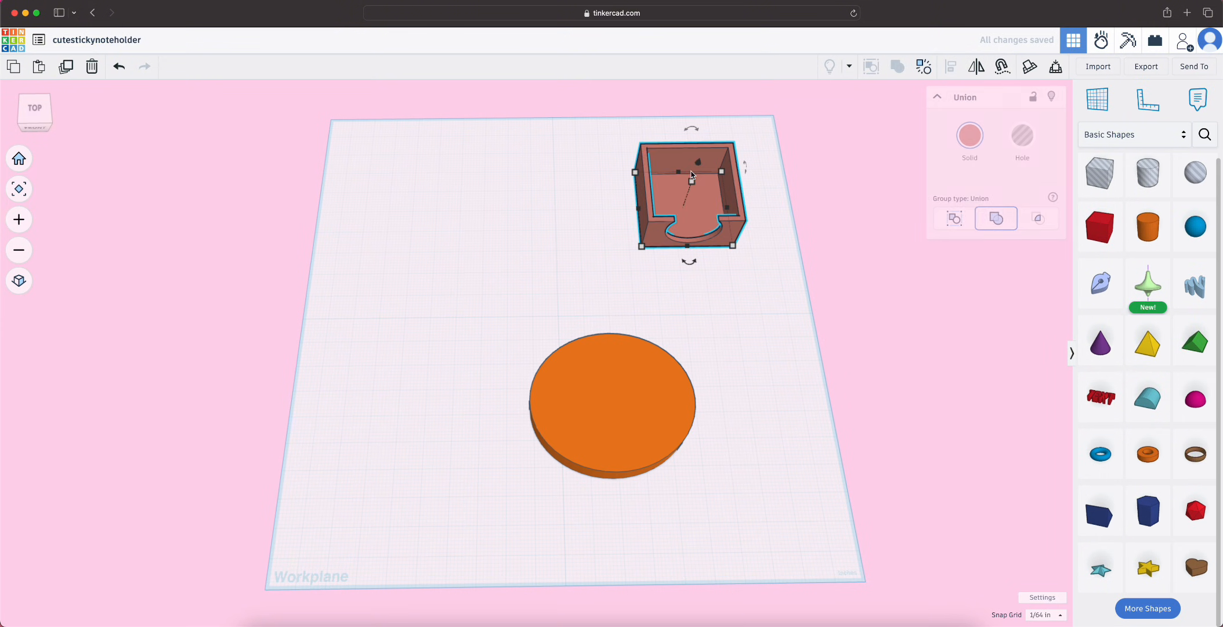
{"action": "left_click_drag", "start_coordinate": [697, 215], "coordinate": [619, 369]}
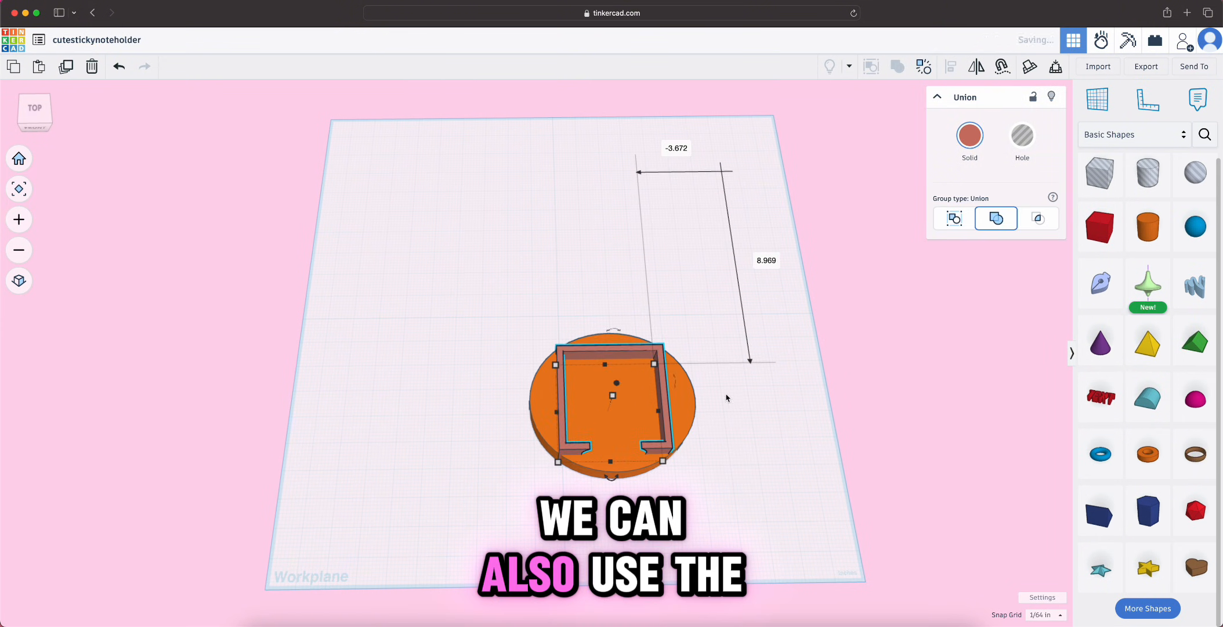
Widen the orange disc into an oval that extends further past both sides of the holder
{"action": "right_click_drag", "start_coordinate": [726, 398], "coordinate": [694, 438]}
{"action": "left_click", "coordinate": [679, 448]}
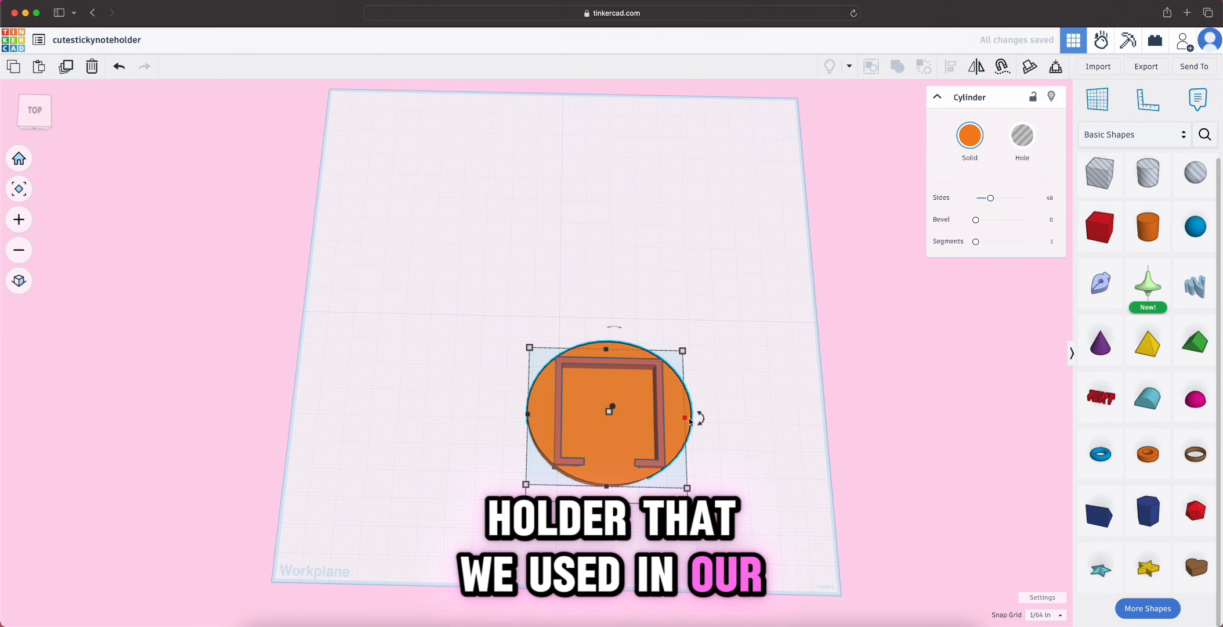
{"action": "mouse_move", "coordinate": [685, 417]}
{"action": "left_mouse_down"}
{"action": "mouse_move", "coordinate": [701, 417]}
{"action": "mouse_move", "coordinate": [677, 416]}
{"action": "left_mouse_up"}
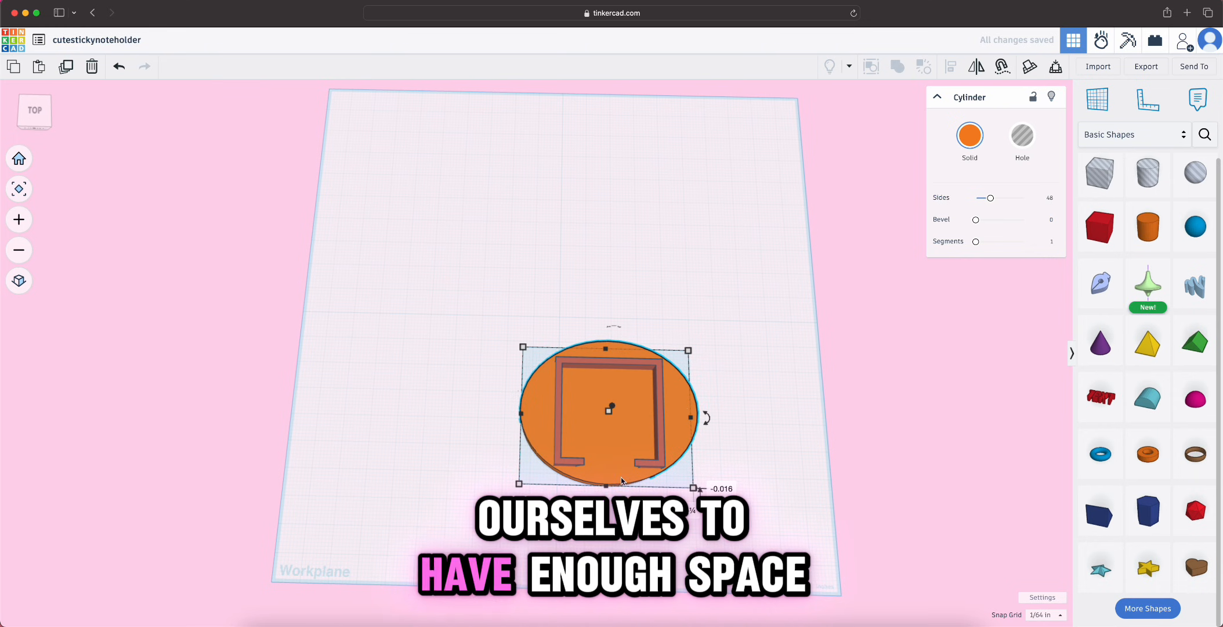
Adjust the oval disc's depth to about 5¼ in around the holder and adjust its thickness
{"action": "left_click_drag", "start_coordinate": [606, 480], "coordinate": [612, 492]}
{"action": "right_click_drag", "start_coordinate": [761, 431], "coordinate": [745, 445]}
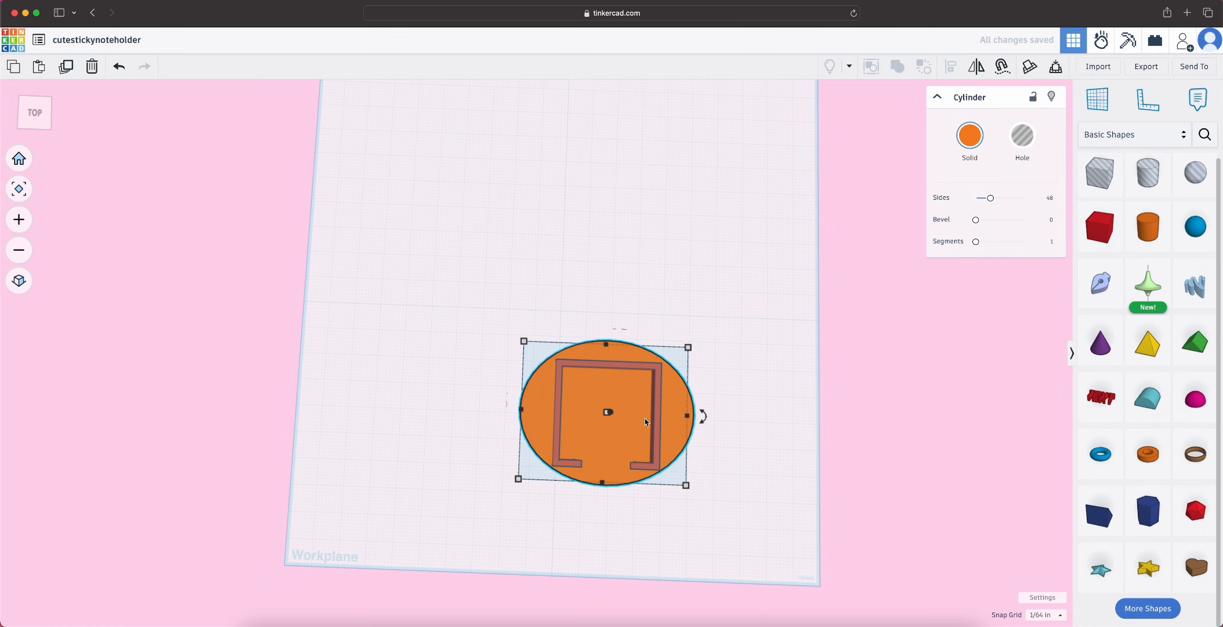
{"action": "right_click_drag", "start_coordinate": [608, 485], "coordinate": [612, 390]}
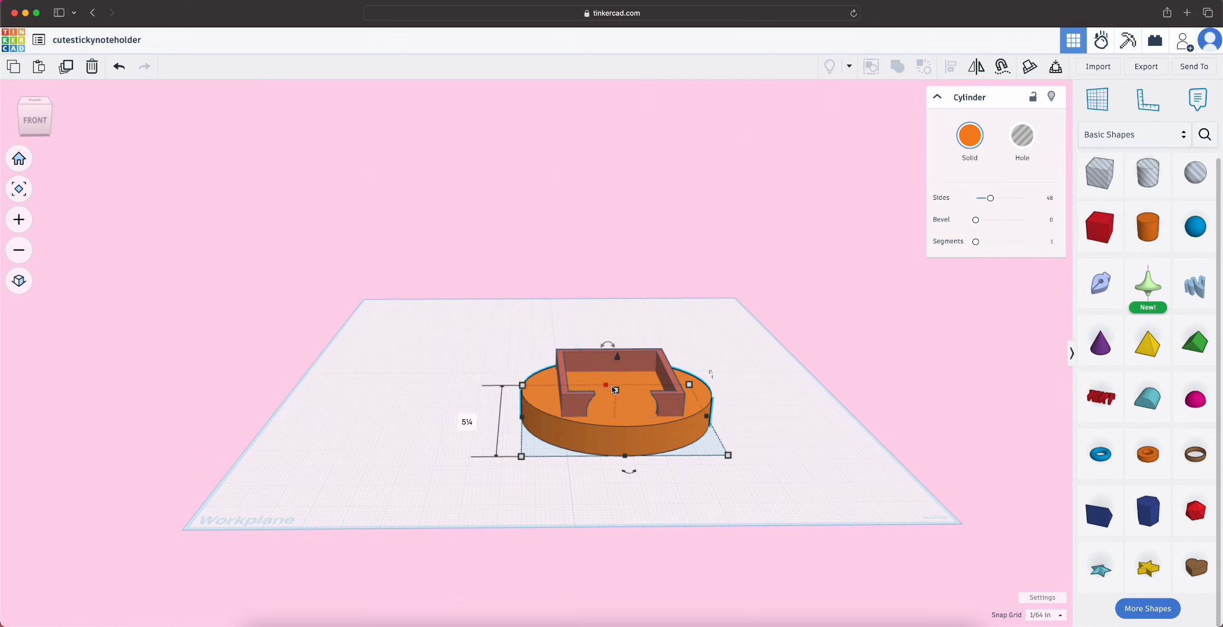
{"action": "left_click_drag", "start_coordinate": [616, 386], "coordinate": [617, 369]}
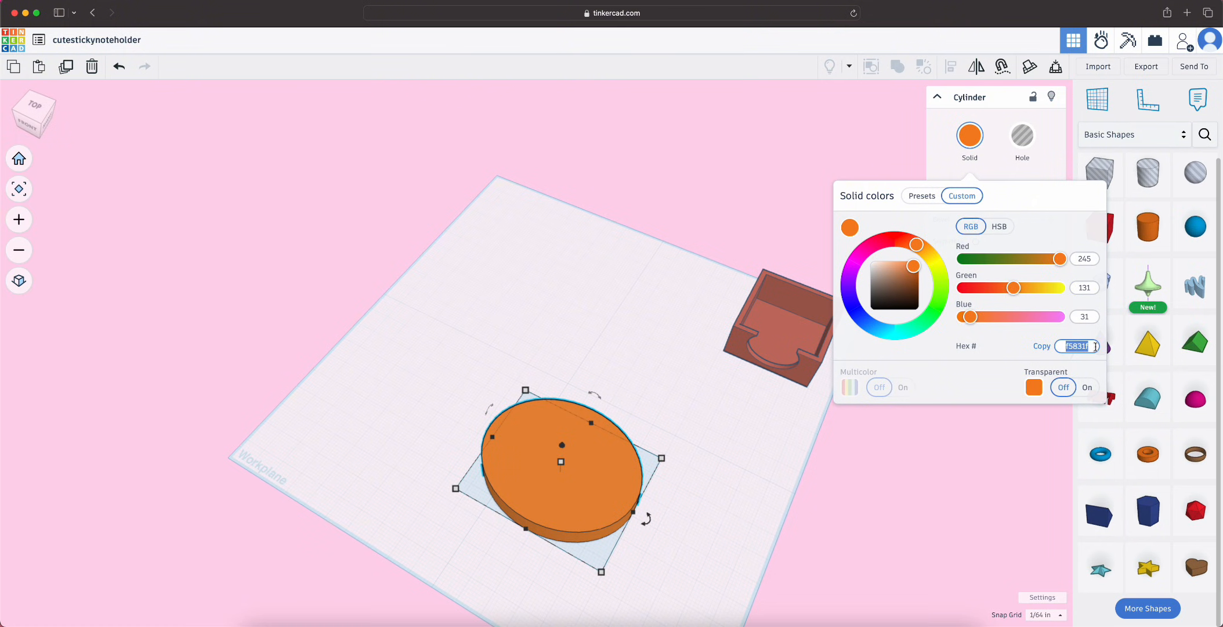
Recolour the oval disc with the holder's reddish-brown custom colour, hex cc7668
{"action": "key", "text": "super+v"}
{"action": "left_click", "coordinate": [805, 399]}
{"action": "right_click_drag", "start_coordinate": [723, 425], "coordinate": [843, 414]}
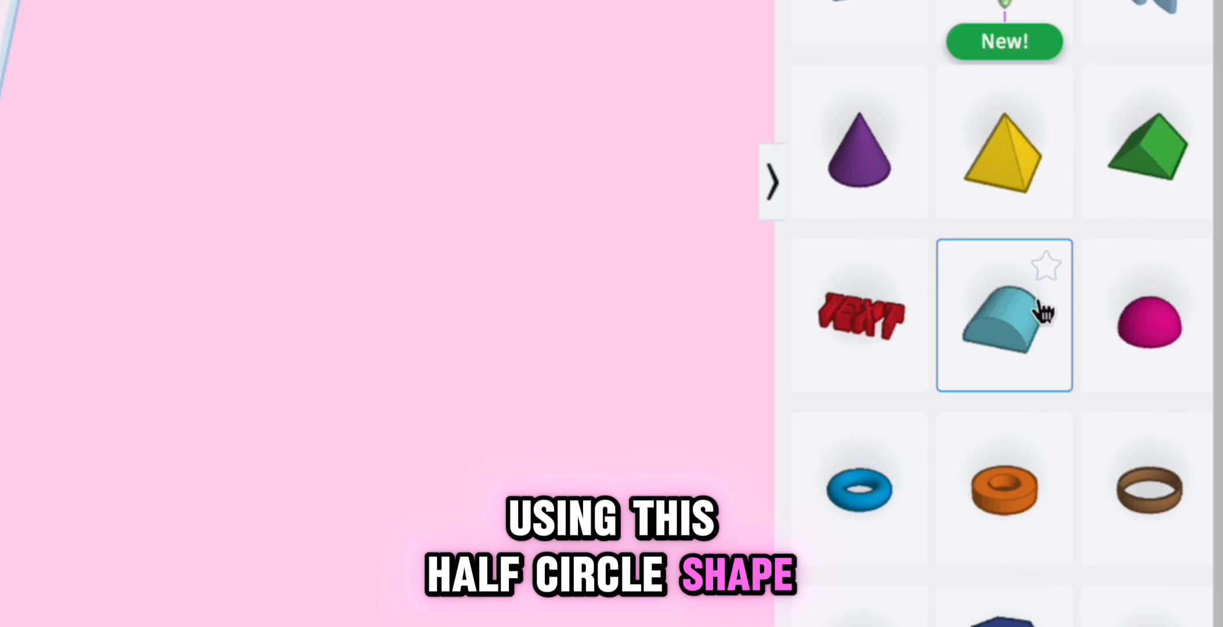
Place a Round Roof beside the oval disc and rotate it 90° so it stands upright on its back face
{"action": "left_click", "coordinate": [1154, 397]}
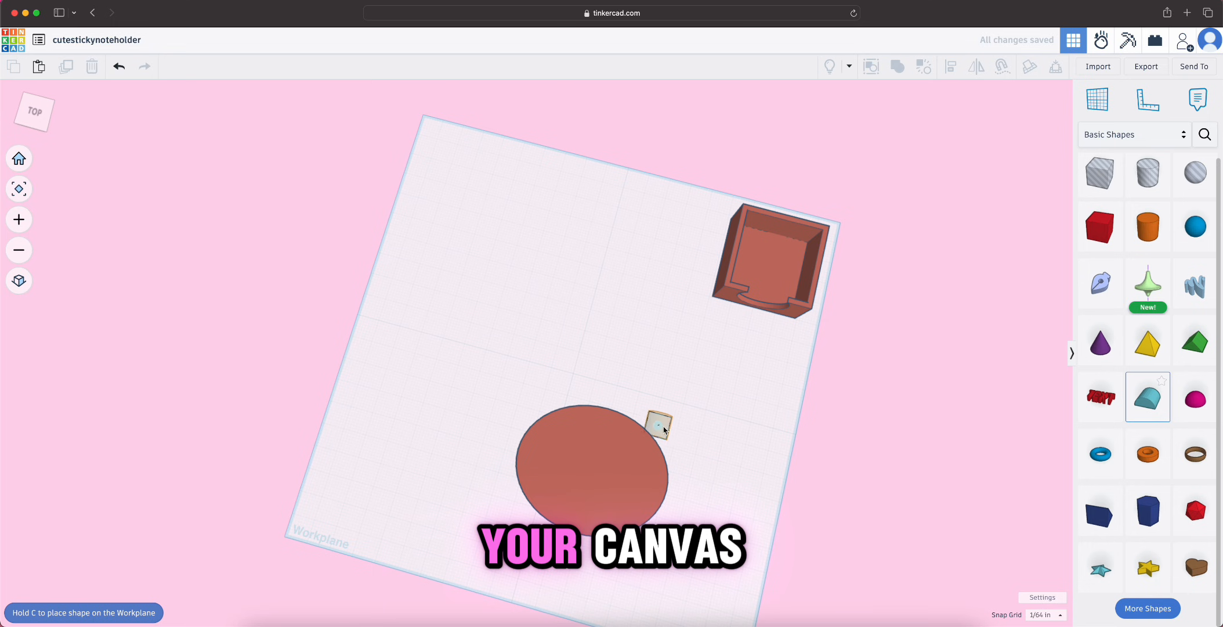
{"action": "left_click", "coordinate": [665, 426]}
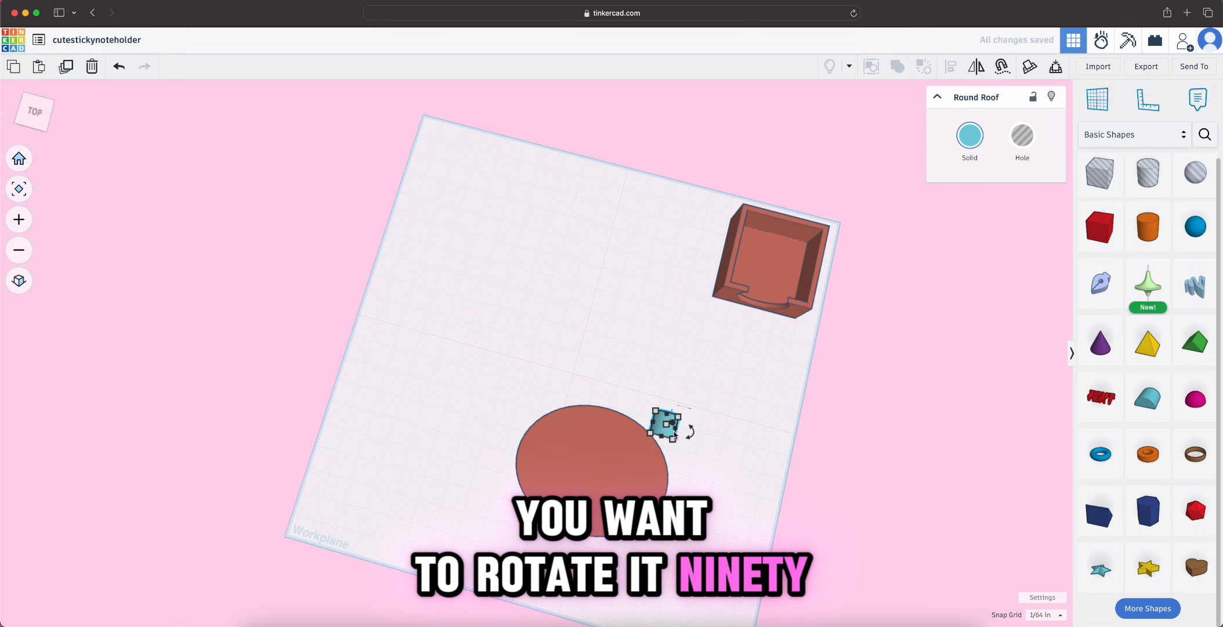
{"action": "right_click_drag", "start_coordinate": [696, 446], "coordinate": [614, 334]}
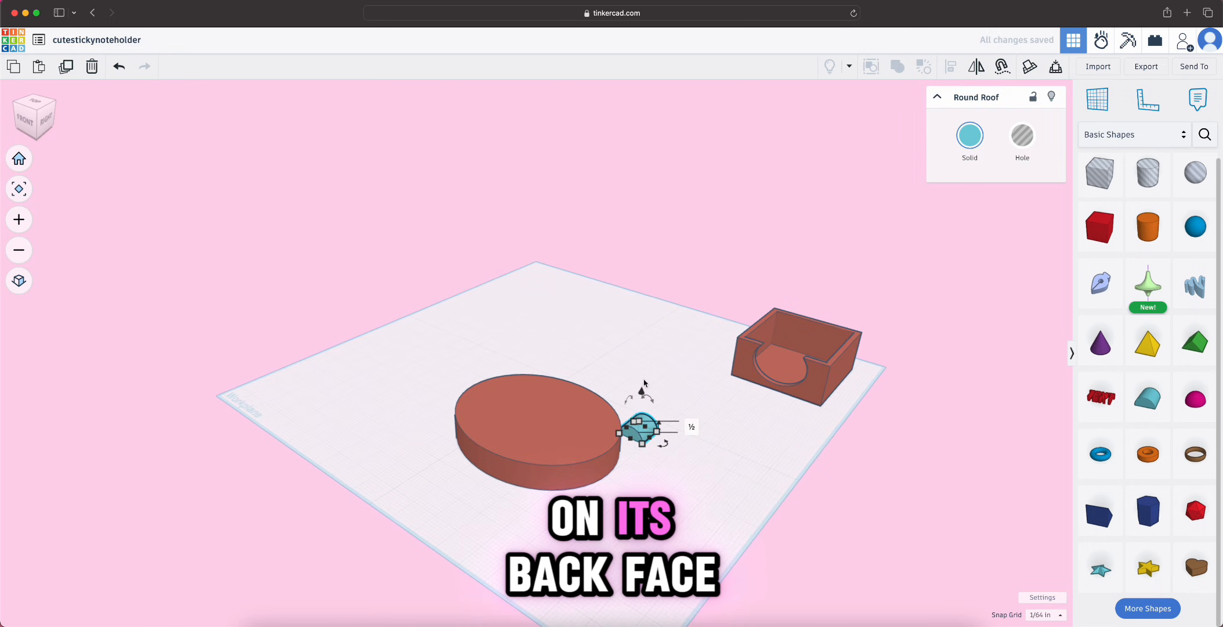
{"action": "right_click_drag", "start_coordinate": [695, 512], "coordinate": [665, 493]}
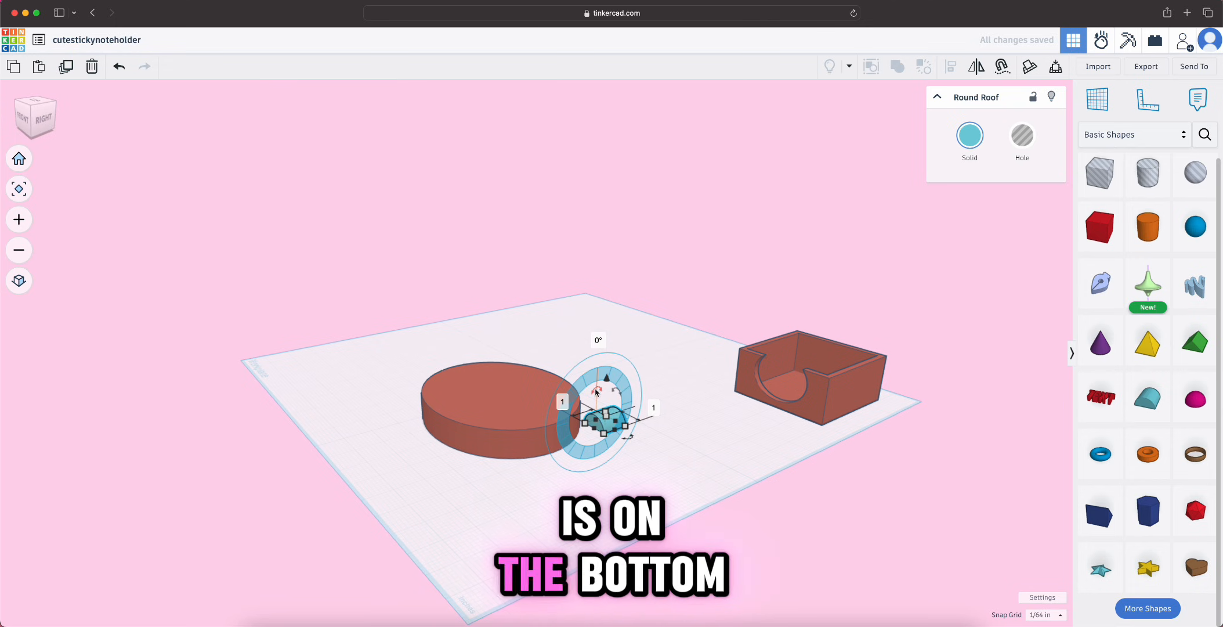
{"action": "left_click_drag", "start_coordinate": [596, 392], "coordinate": [660, 395]}
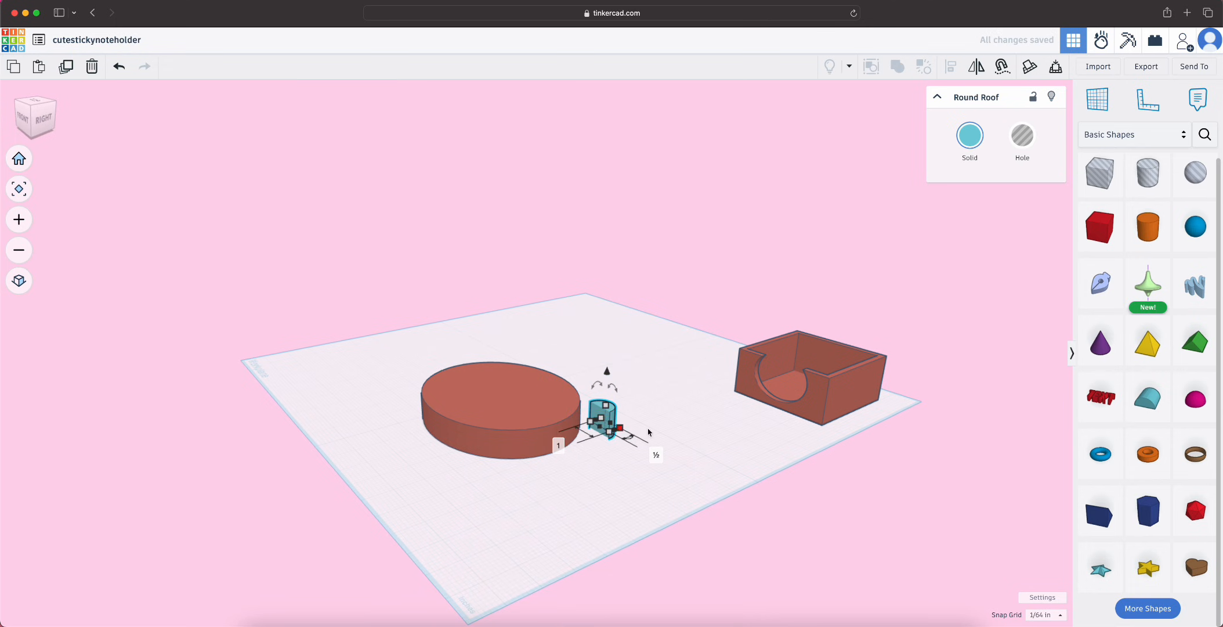
{"action": "left_click", "coordinate": [759, 304]}
Apply the disc's reddish-brown custom colour, hex cc7668, to the half-circle ear
{"action": "right_click_drag", "start_coordinate": [598, 441], "coordinate": [634, 500]}
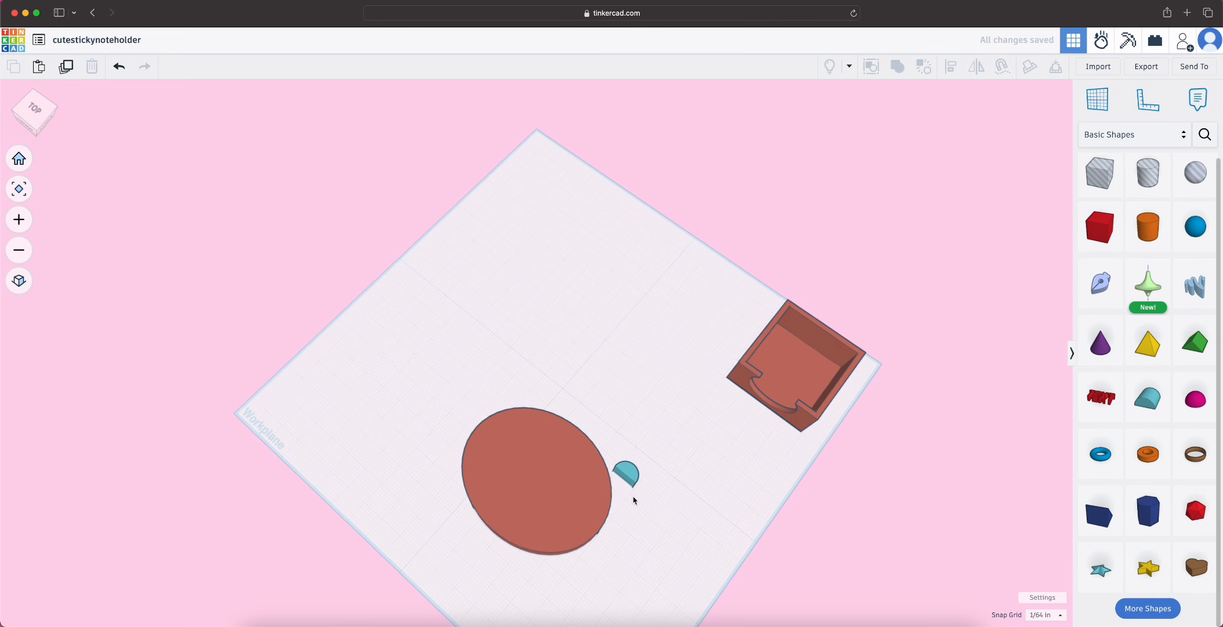
{"action": "left_click", "coordinate": [969, 135]}
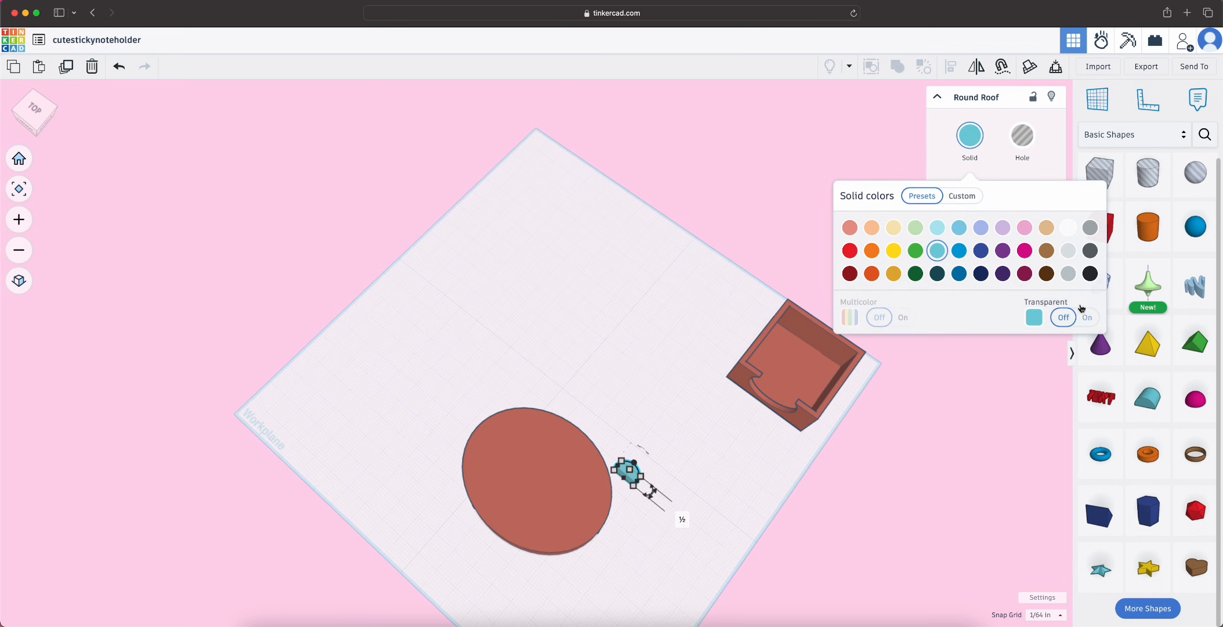
{"action": "left_click", "coordinate": [962, 196]}
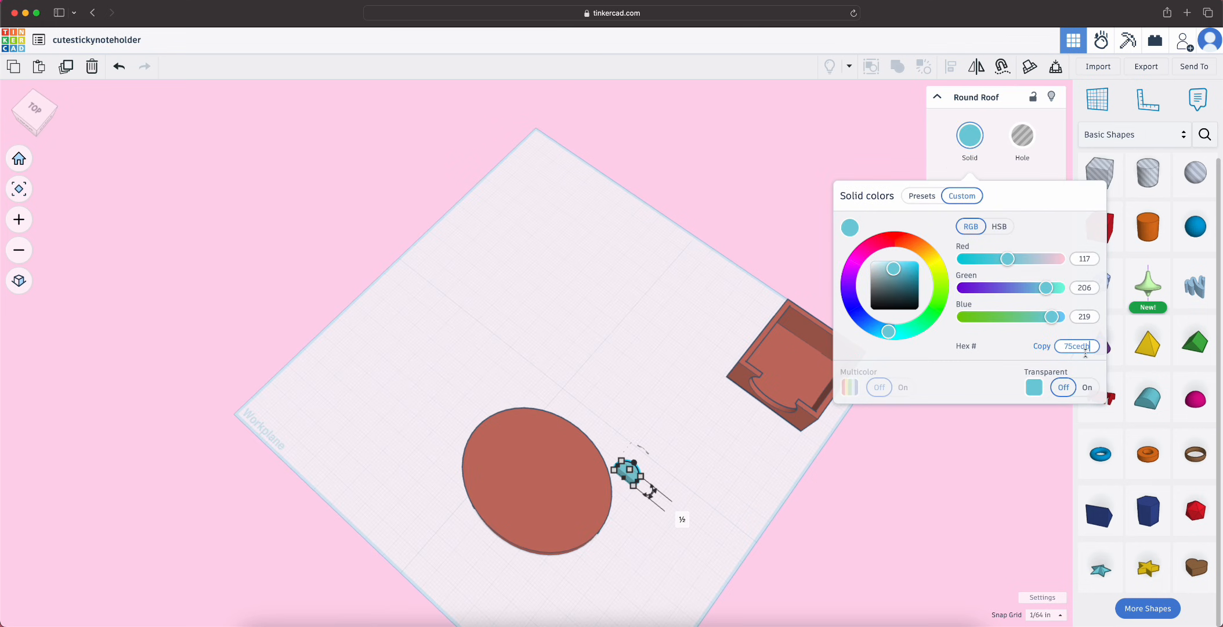
{"action": "key", "text": "super+v"}
{"action": "left_click", "coordinate": [694, 462]}
{"action": "left_click", "coordinate": [680, 508]}
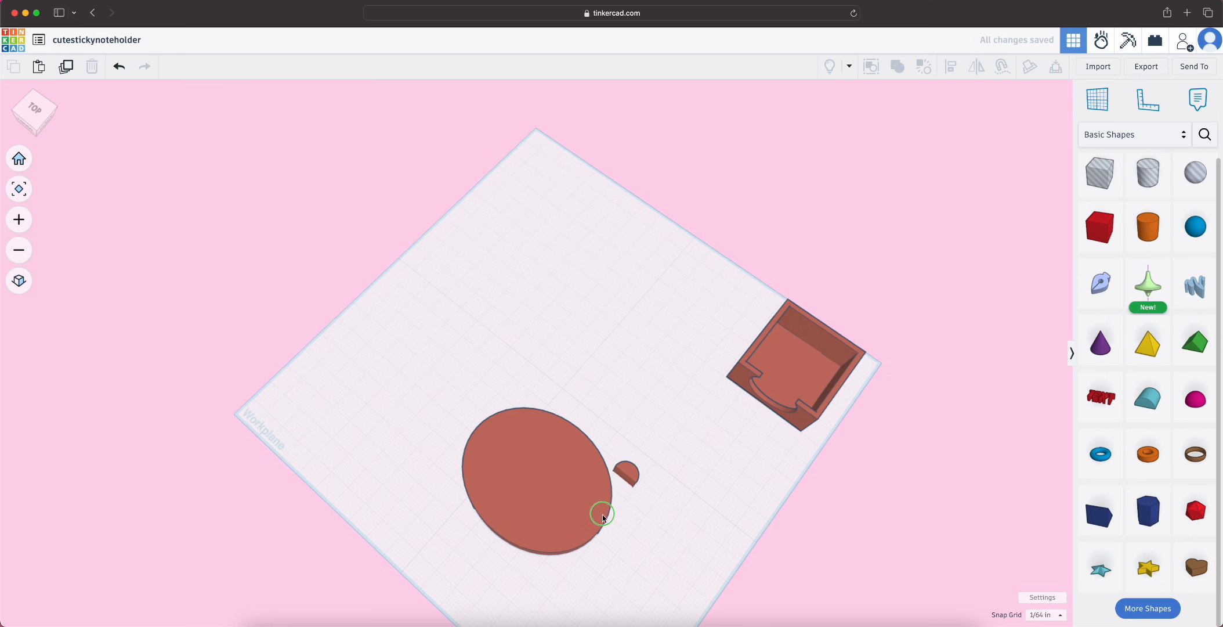
Change the half-circle ear's solid colour to a dark reddish brown
{"action": "right_click_drag", "start_coordinate": [601, 514], "coordinate": [648, 487]}
{"action": "scroll", "coordinate": [648, 487], "scroll_direction": "up", "scroll_amount": 3}
{"action": "left_click", "coordinate": [672, 404]}
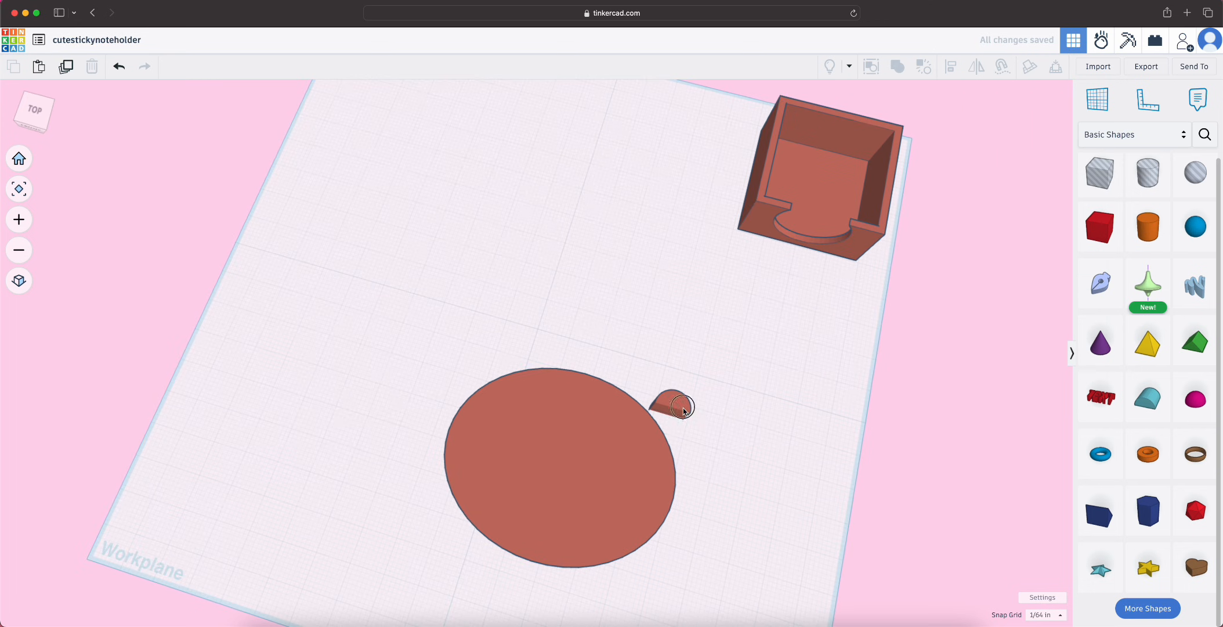
{"action": "left_click", "coordinate": [970, 137]}
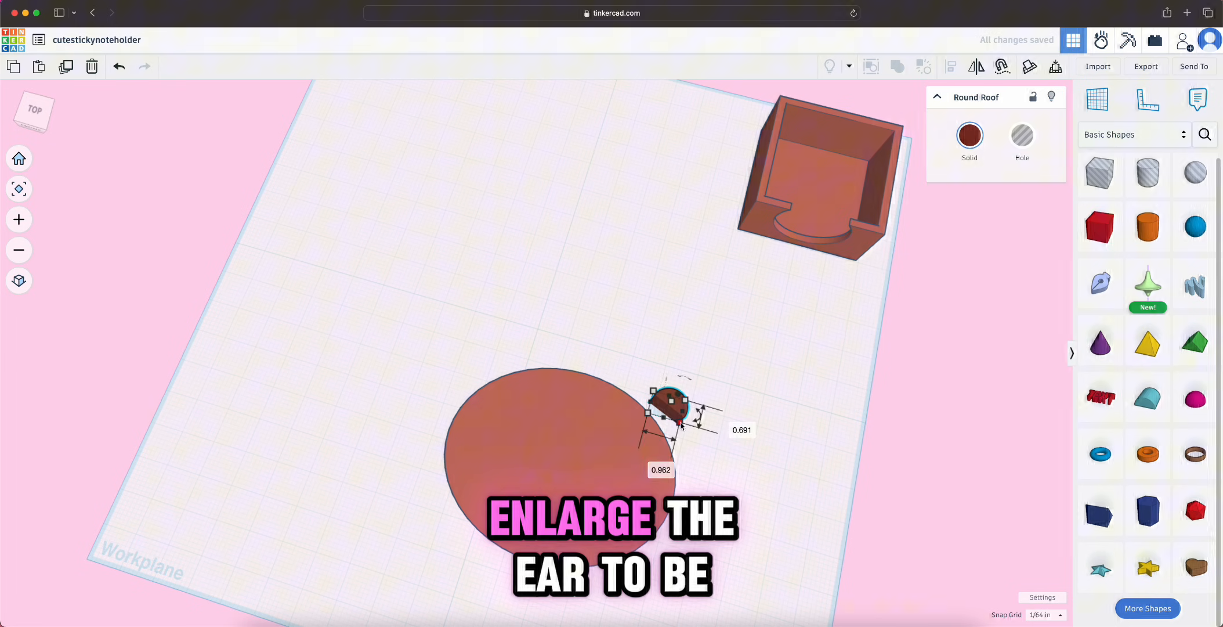
Enlarge the dark ear at the disc's edge and set its height to 1 in to match the disc
{"action": "mouse_move", "coordinate": [684, 417]}
{"action": "left_mouse_down"}
{"action": "mouse_move", "coordinate": [735, 489]}
{"action": "mouse_move", "coordinate": [750, 479]}
{"action": "mouse_move", "coordinate": [668, 423]}
{"action": "left_mouse_up"}
{"action": "mouse_move", "coordinate": [668, 423]}
{"action": "right_mouse_down"}
{"action": "mouse_move", "coordinate": [794, 402]}
{"action": "mouse_move", "coordinate": [649, 434]}
{"action": "right_mouse_up"}
{"action": "left_click", "coordinate": [589, 378]}
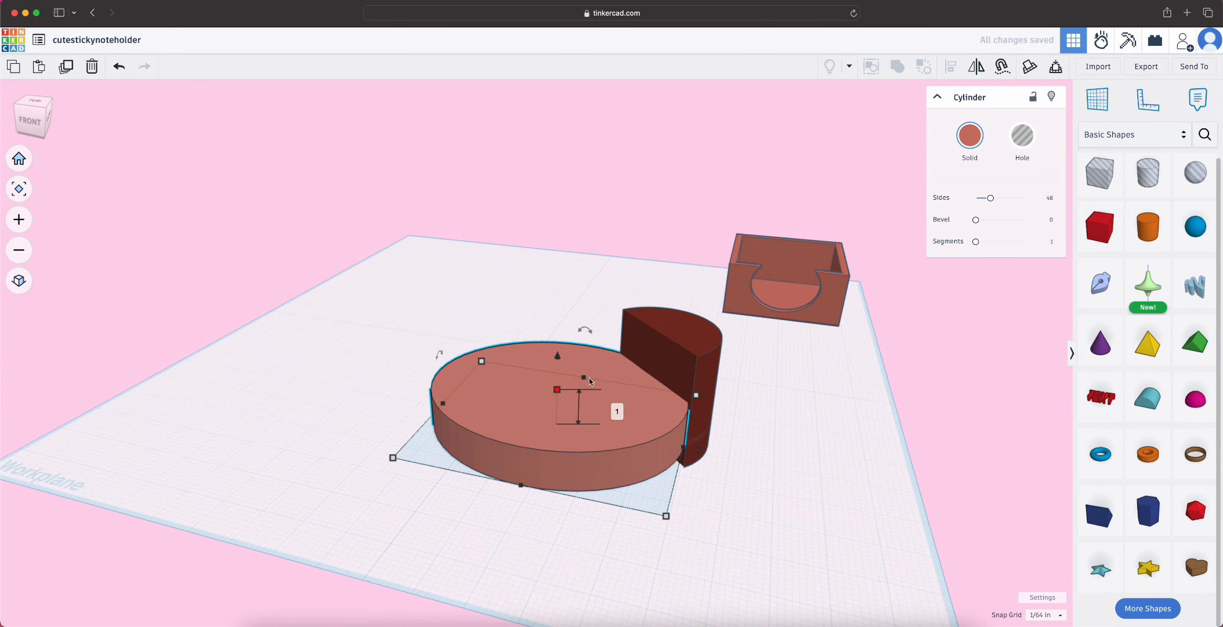
{"action": "left_click", "coordinate": [675, 347]}
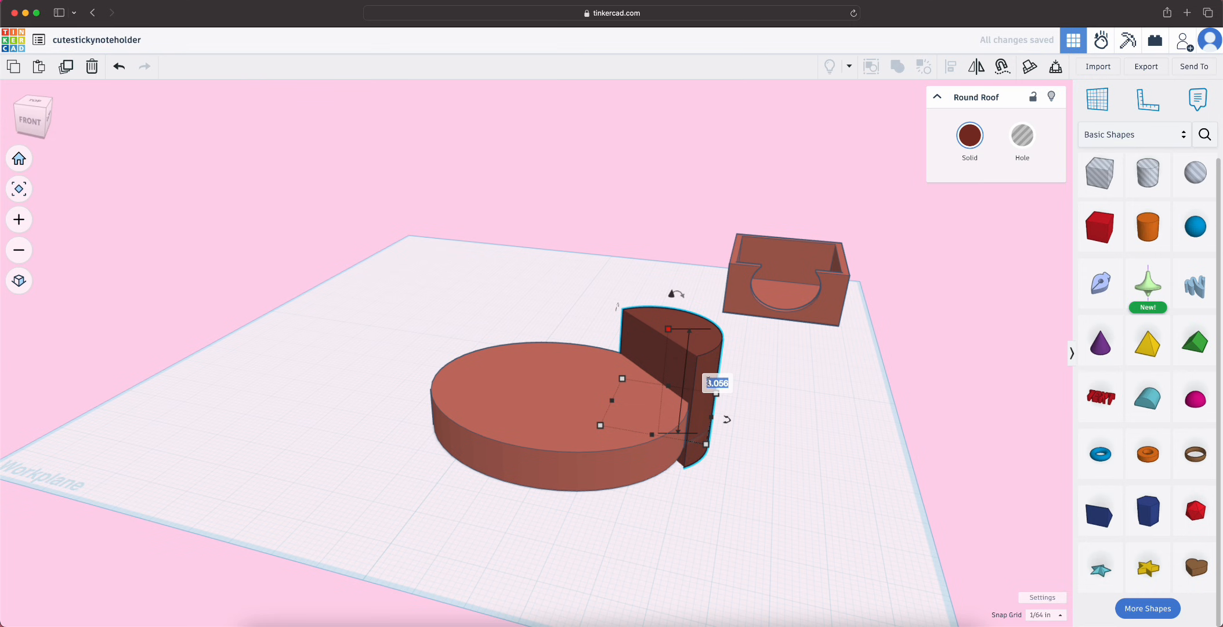
{"action": "type", "text": "1"}
{"action": "key", "text": "Return"}
Raise the dark ear so its base and top sit level with the oval disc
{"action": "left_click", "coordinate": [509, 398]}
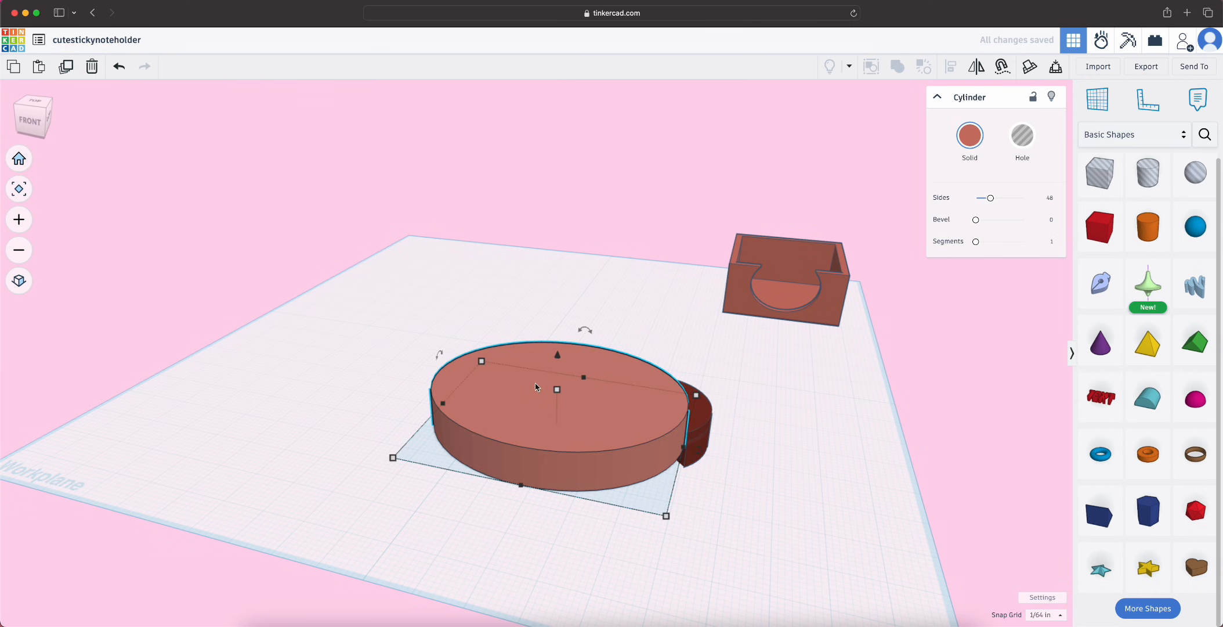
{"action": "right_click_drag", "start_coordinate": [556, 394], "coordinate": [783, 499]}
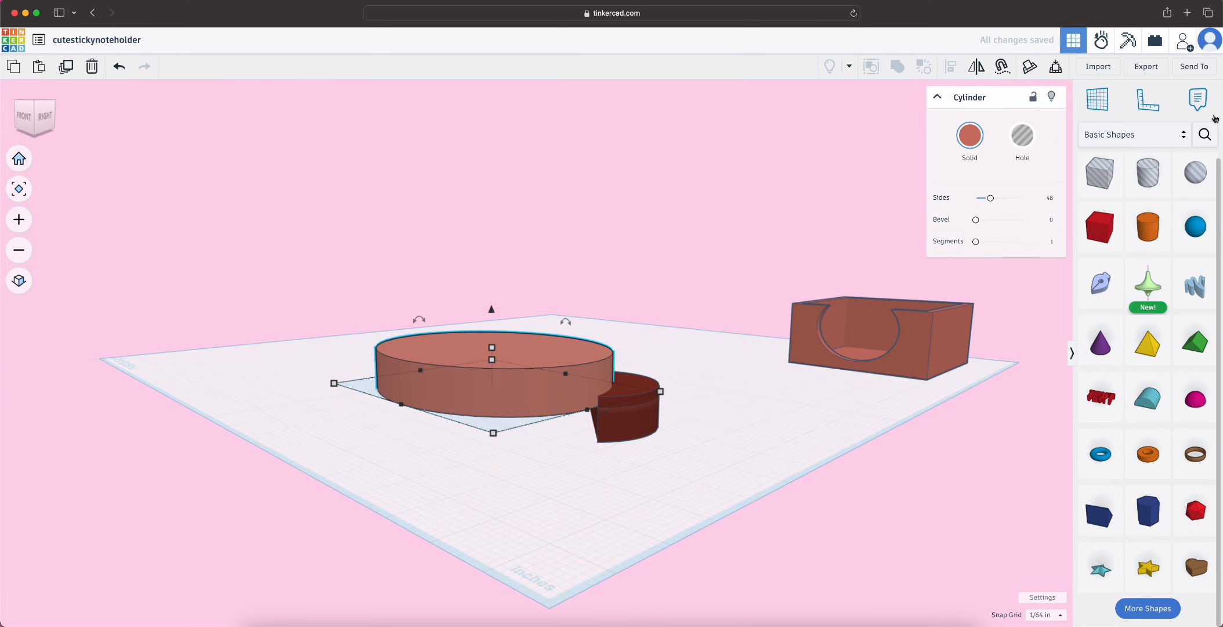
{"action": "left_click", "coordinate": [616, 423]}
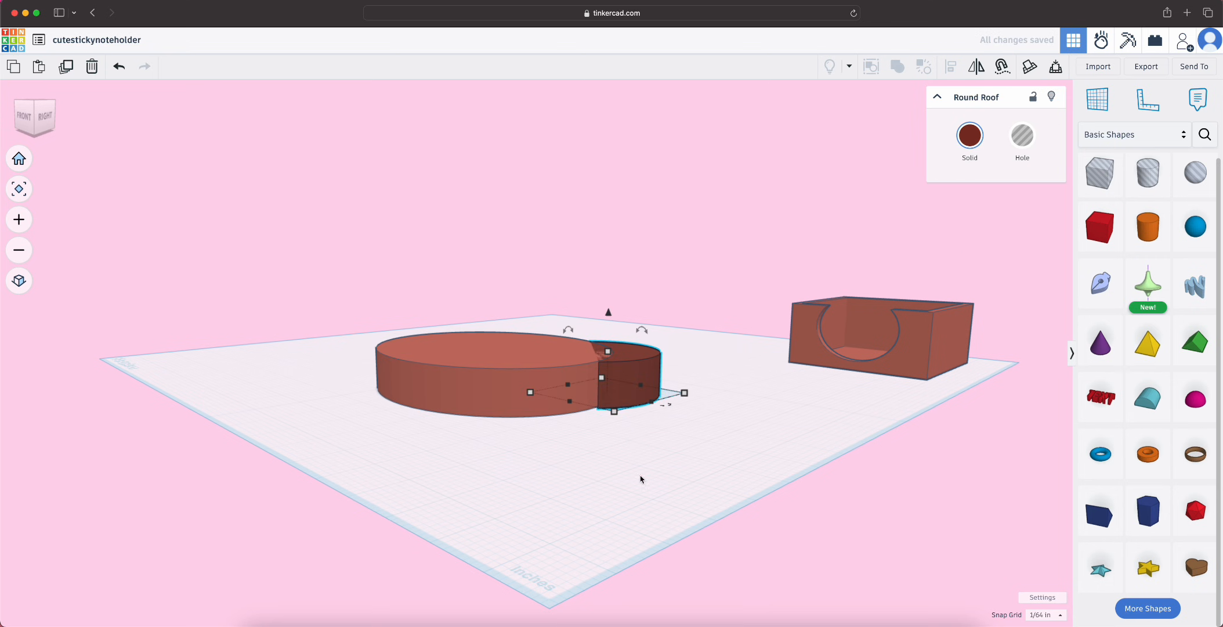
{"action": "right_click_drag", "start_coordinate": [640, 479], "coordinate": [526, 489]}
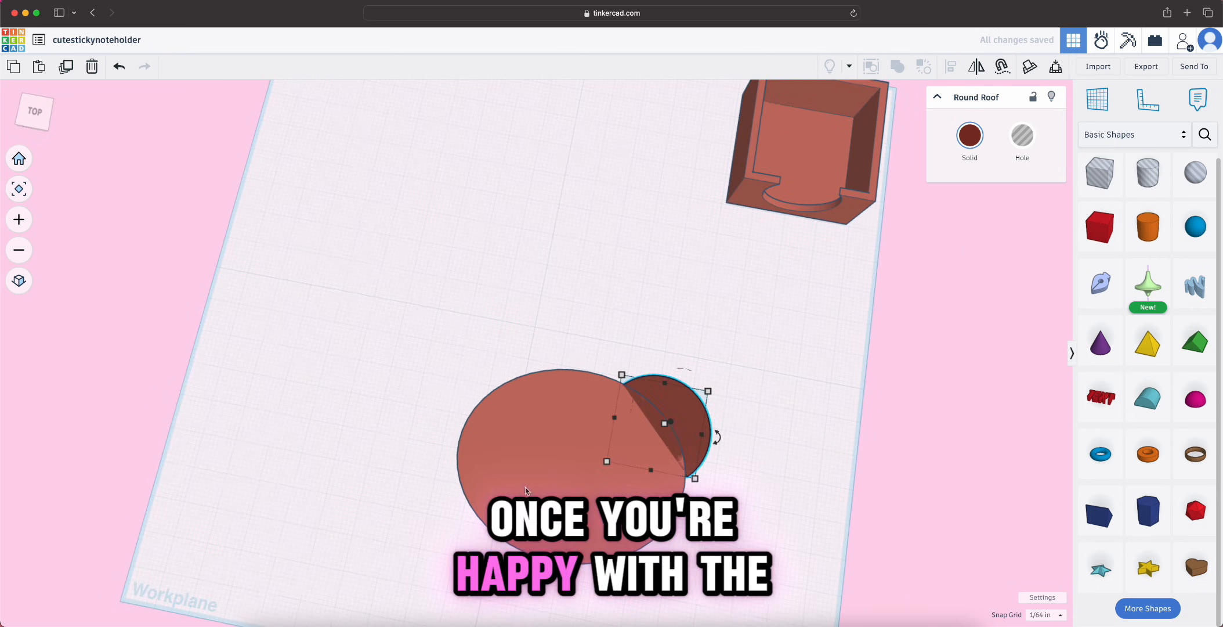
{"action": "left_click", "coordinate": [735, 498]}
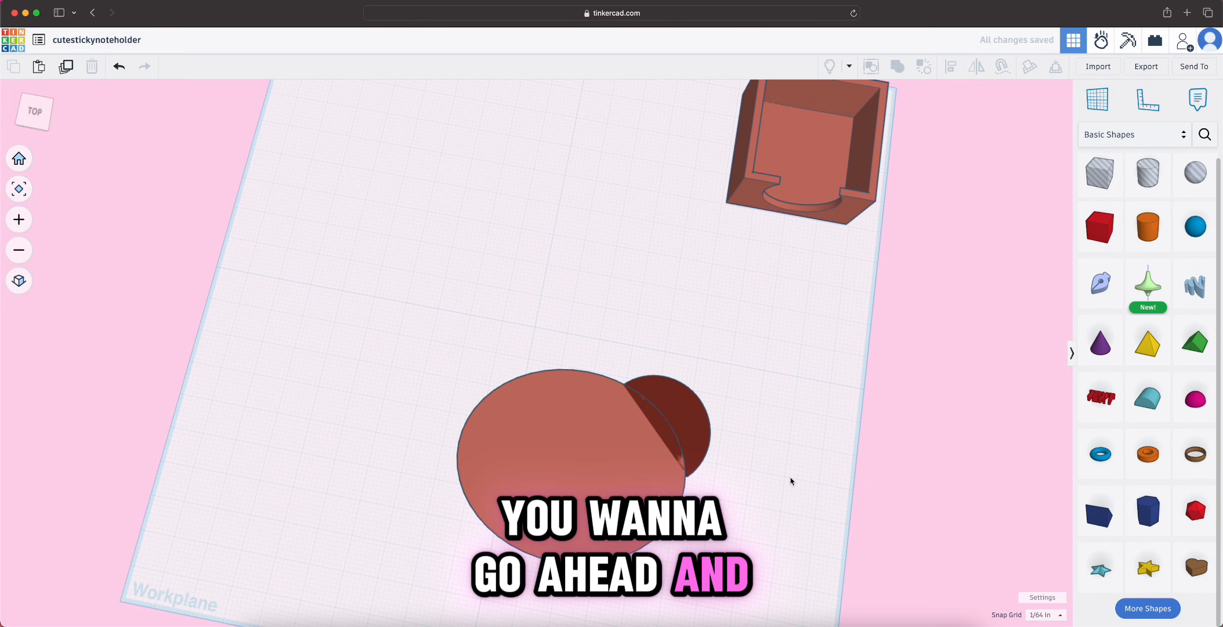
Duplicate the ear, mirror the copy sideways and fit it on the disc's opposite upper edge
{"action": "left_click", "coordinate": [667, 424]}
{"action": "key", "text": "ctrl+d"}
{"action": "left_click_drag", "start_coordinate": [667, 424], "coordinate": [516, 375]}
{"action": "left_click", "coordinate": [977, 68]}
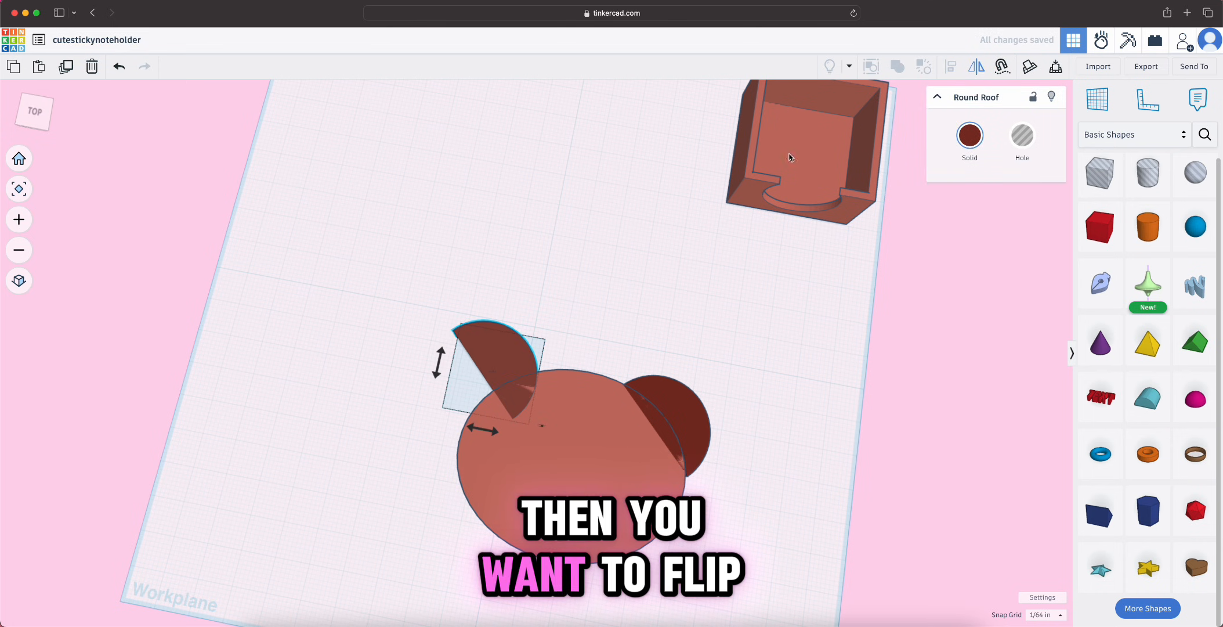
{"action": "left_click", "coordinate": [469, 430]}
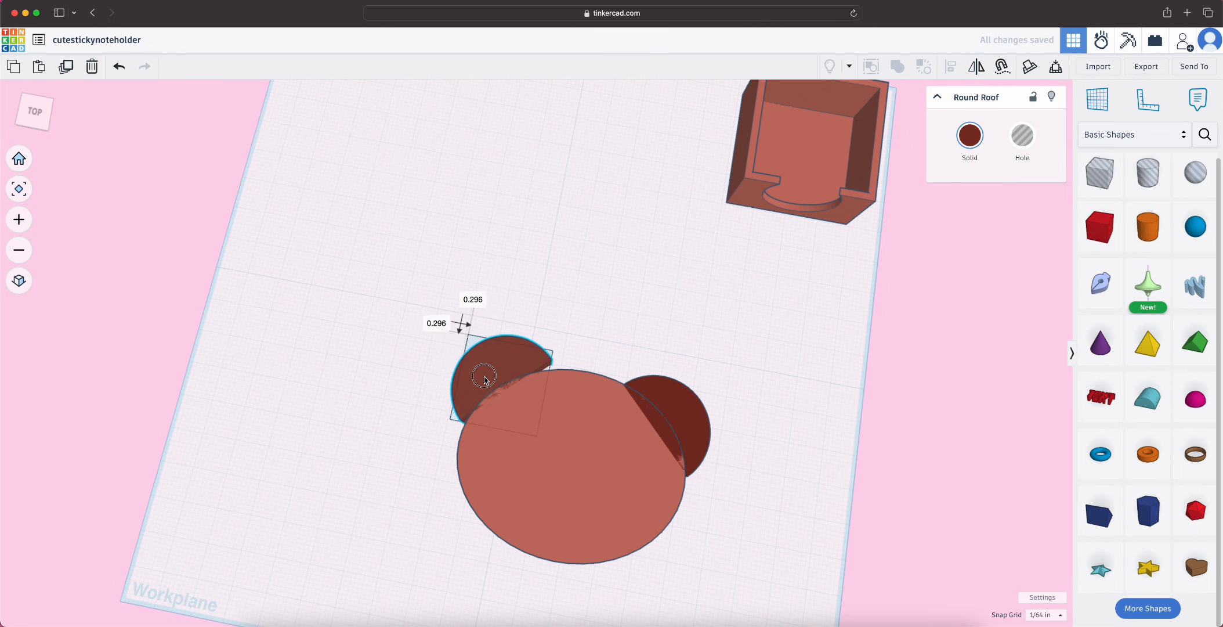
{"action": "left_click_drag", "start_coordinate": [485, 380], "coordinate": [482, 390]}
{"action": "right_click_drag", "start_coordinate": [727, 352], "coordinate": [600, 377]}
Duplicate the oval head disc and move one copy straight back about 7.56 in, clear of the ears
{"action": "left_click", "coordinate": [783, 486]}
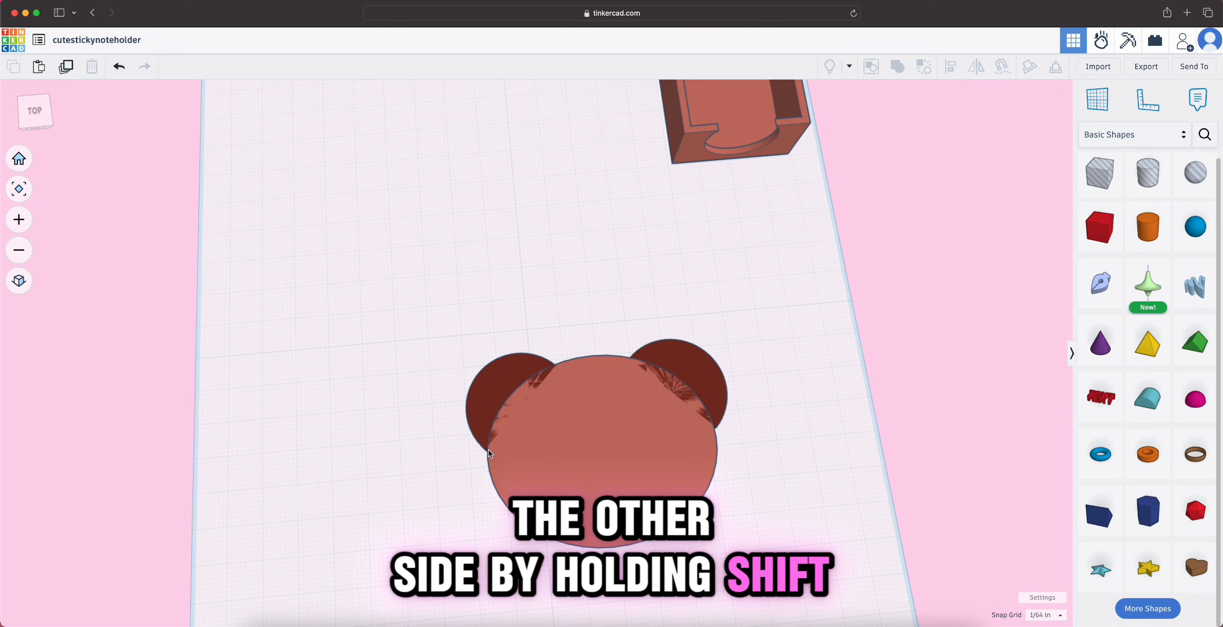
{"action": "left_click", "coordinate": [638, 507]}
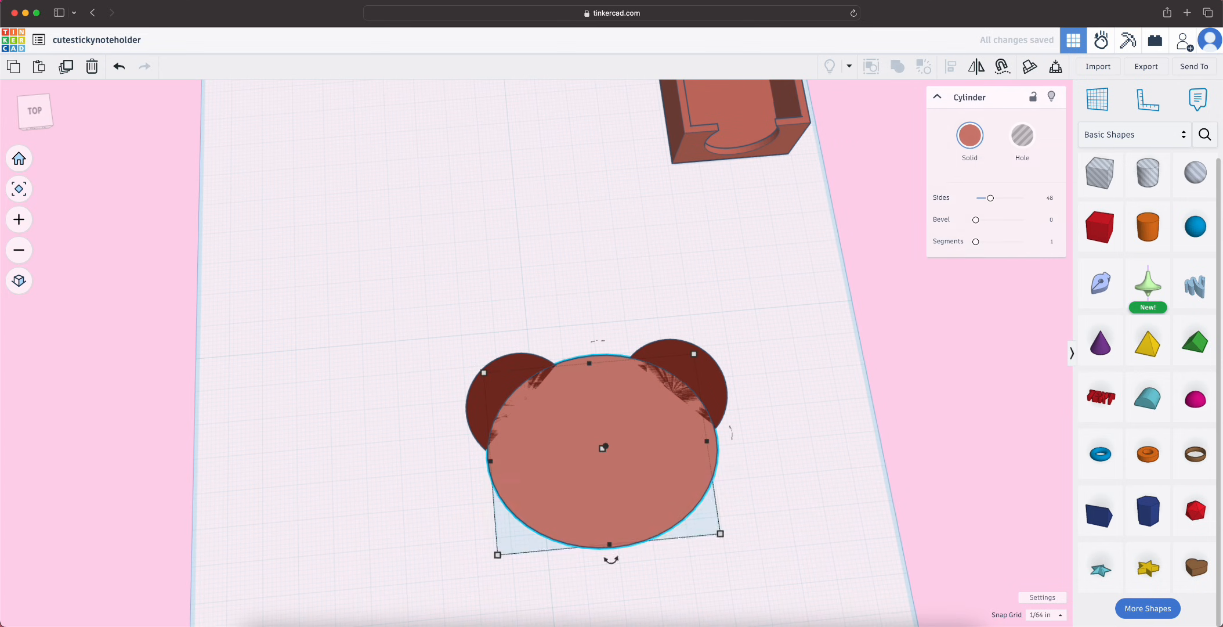
{"action": "left_click_drag", "start_coordinate": [603, 447], "coordinate": [611, 240], "text": "shift"}
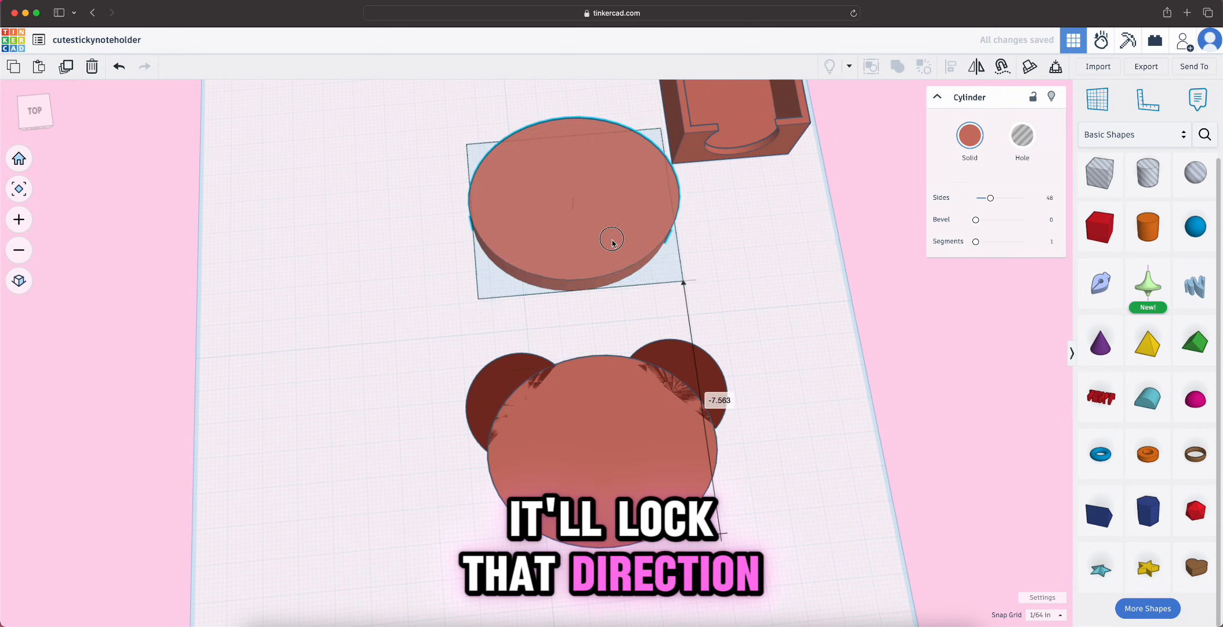
Turn the disc between the ears into a hole and union it with both ears to trim them to its curve
{"action": "left_click", "coordinate": [604, 418]}
{"action": "left_click", "coordinate": [1016, 148]}
{"action": "left_click_drag", "start_coordinate": [877, 300], "coordinate": [516, 458]}
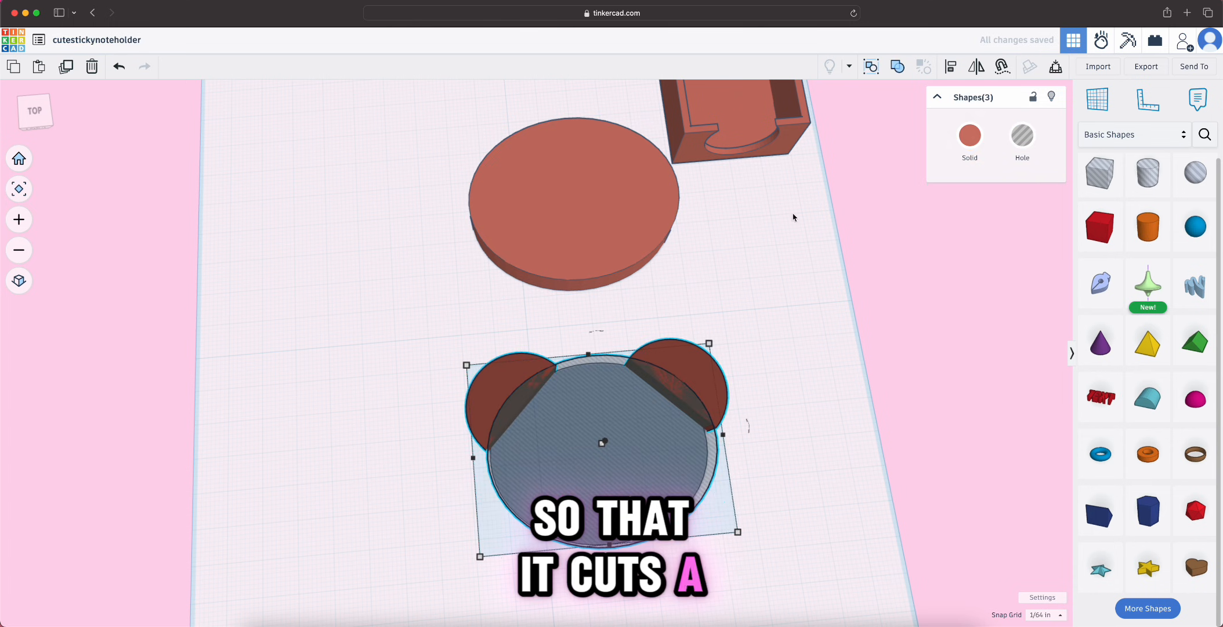
{"action": "left_click", "coordinate": [893, 67]}
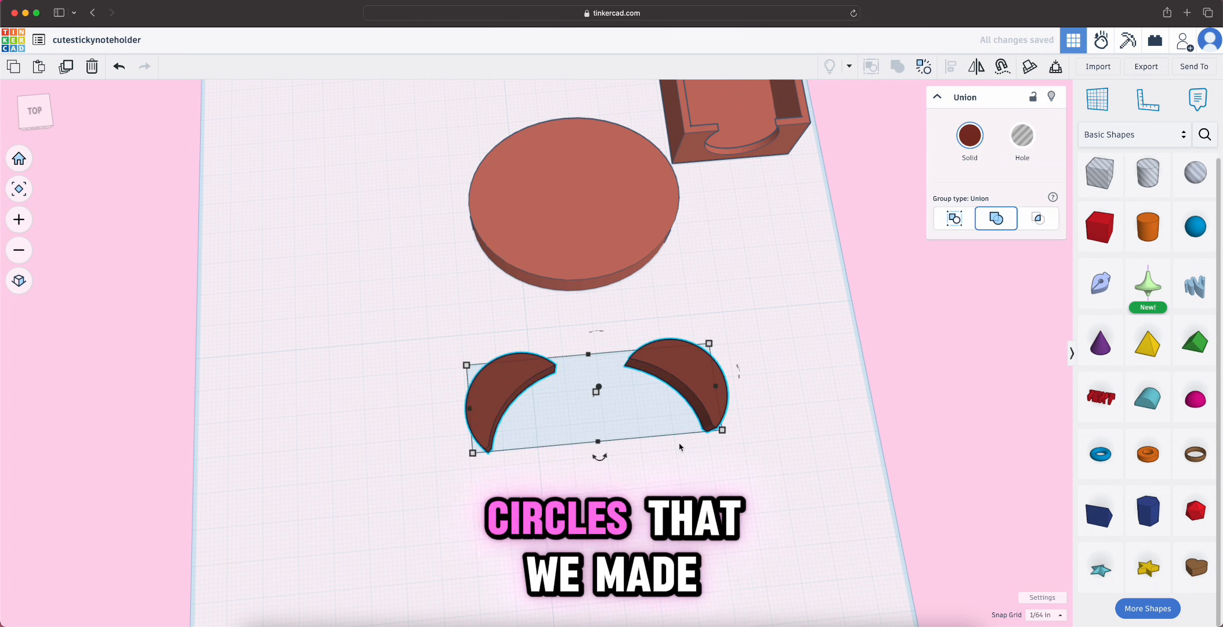
{"action": "left_click", "coordinate": [832, 395]}
Move the solid oval disc about 7.53 in forward, back between the trimmed ears, and group it with them
{"action": "left_click", "coordinate": [586, 237]}
{"action": "left_click_drag", "start_coordinate": [588, 231], "coordinate": [599, 485]}
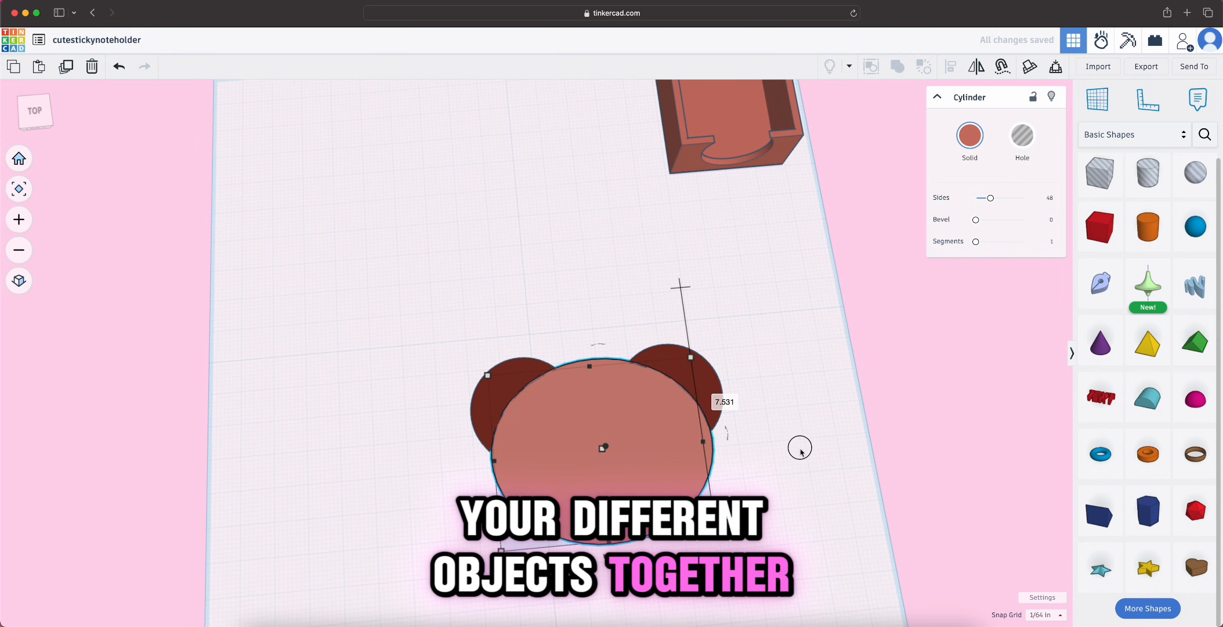
{"action": "left_click_drag", "start_coordinate": [800, 469], "coordinate": [280, 322]}
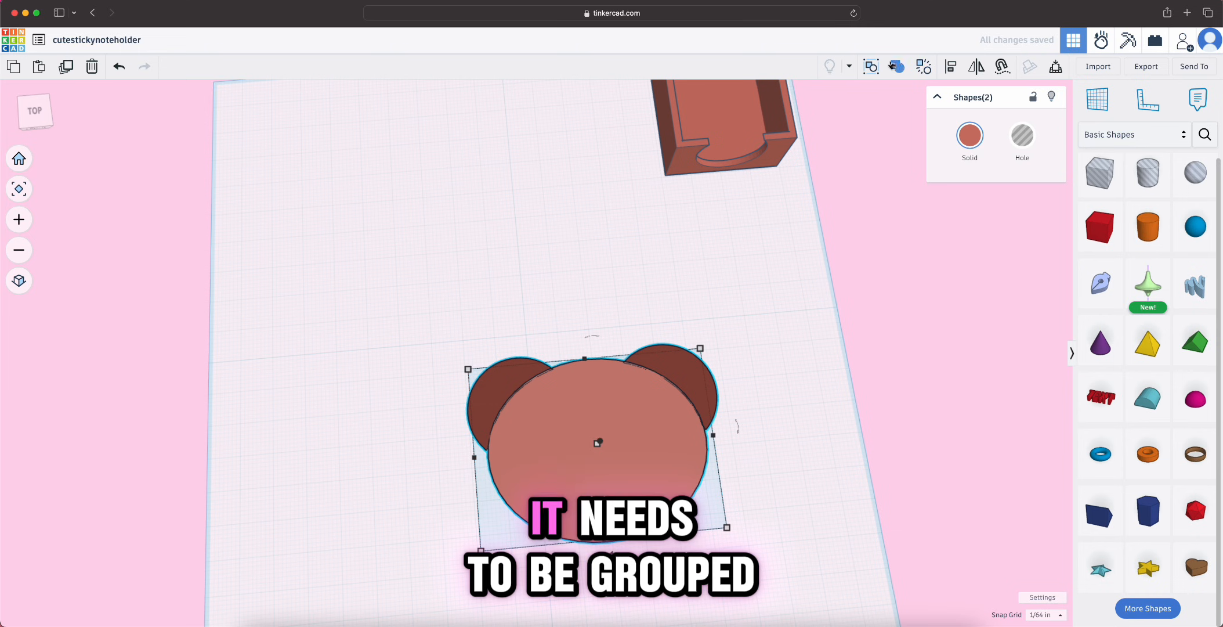
{"action": "key", "text": "ctrl+g"}
Turn on multicolor for the bear head group so the ears keep their dark colour
{"action": "left_click", "coordinate": [969, 137]}
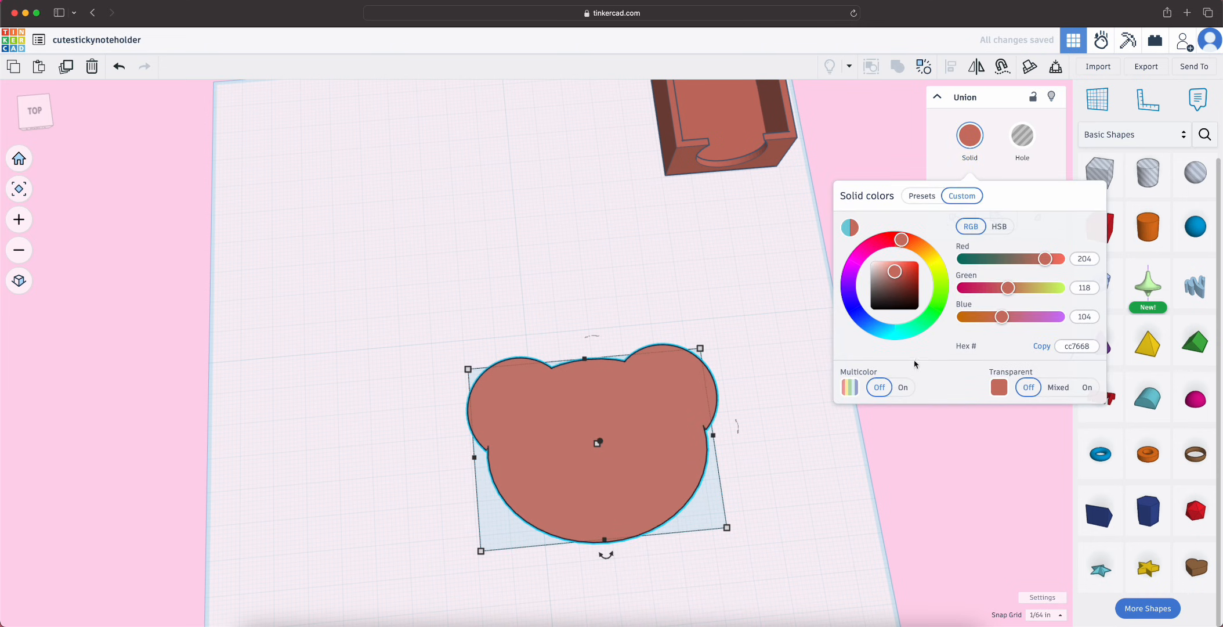
{"action": "left_click", "coordinate": [904, 387]}
{"action": "left_click", "coordinate": [847, 532]}
Place a box hole behind the bear head and set its length and width to 3.35 in
{"action": "right_click_drag", "start_coordinate": [847, 532], "coordinate": [879, 368]}
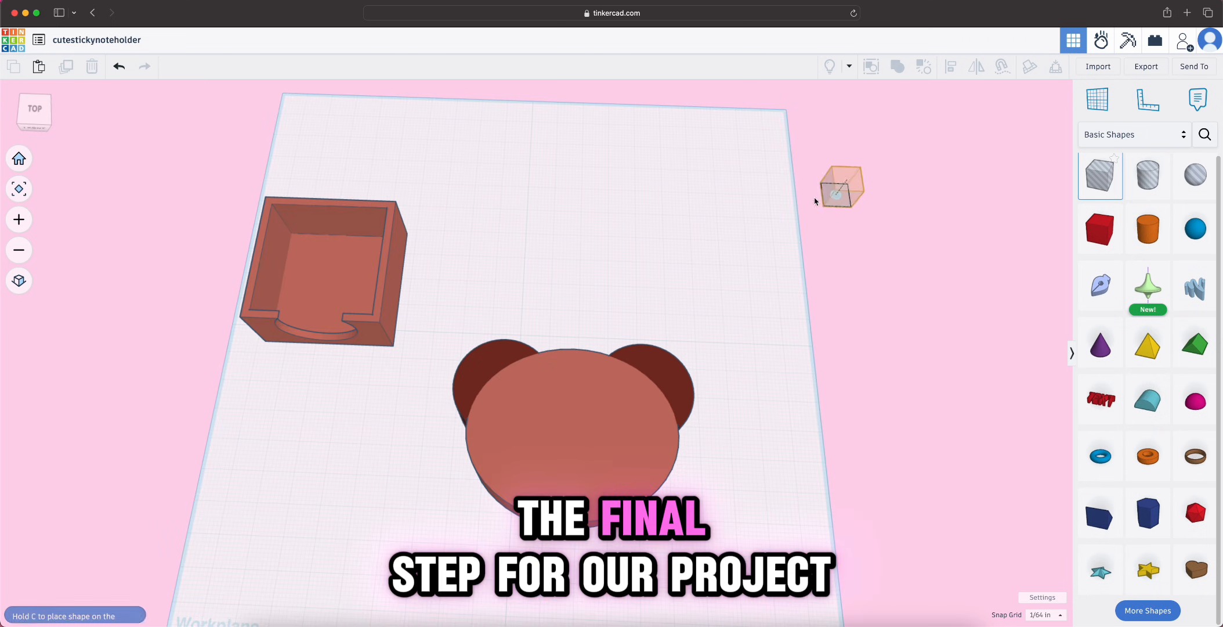
{"action": "left_click_drag", "start_coordinate": [841, 185], "coordinate": [587, 209]}
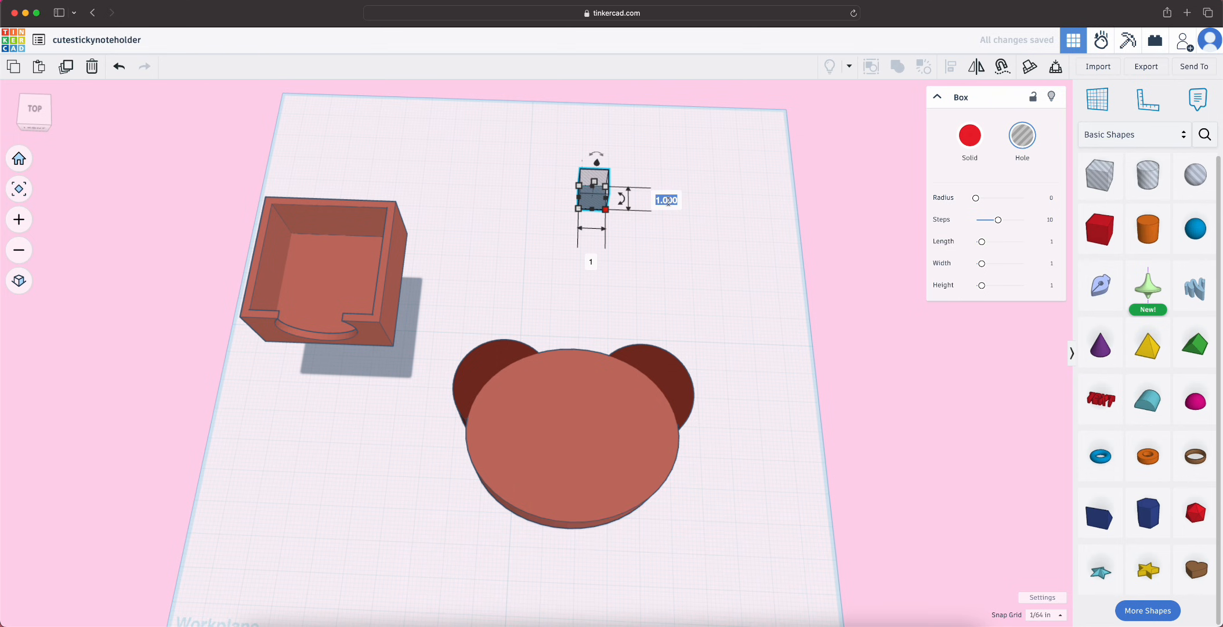
{"action": "key", "text": "Return"}
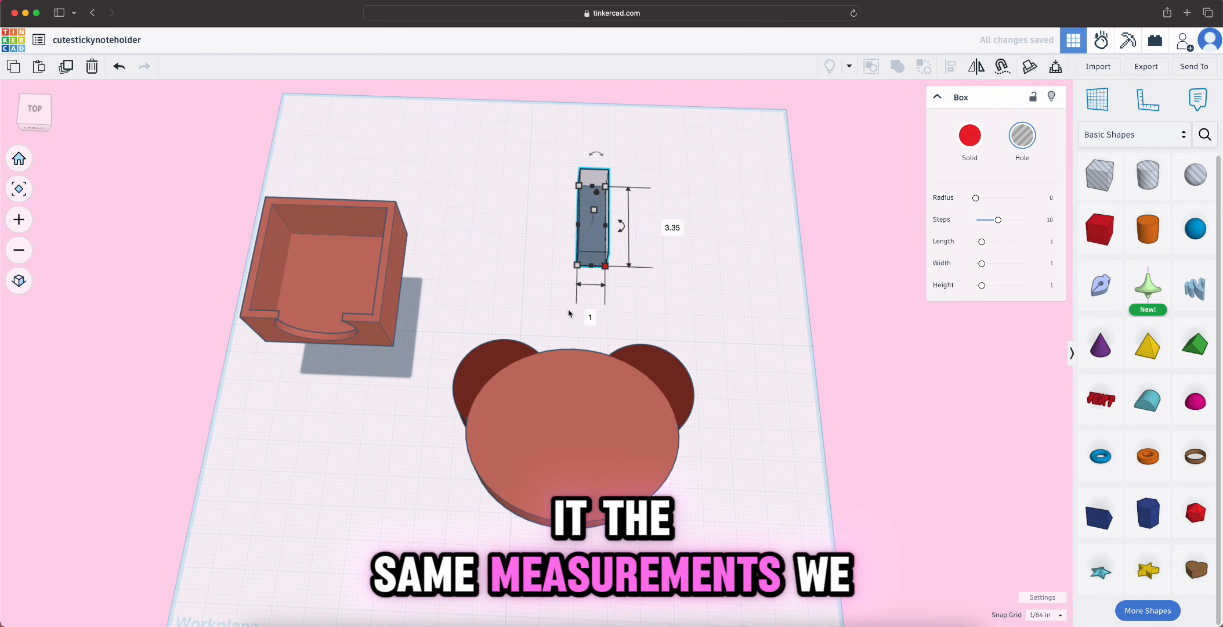
{"action": "left_click", "coordinate": [587, 315]}
{"action": "type", "text": "3.35"}
{"action": "key", "text": "Return"}
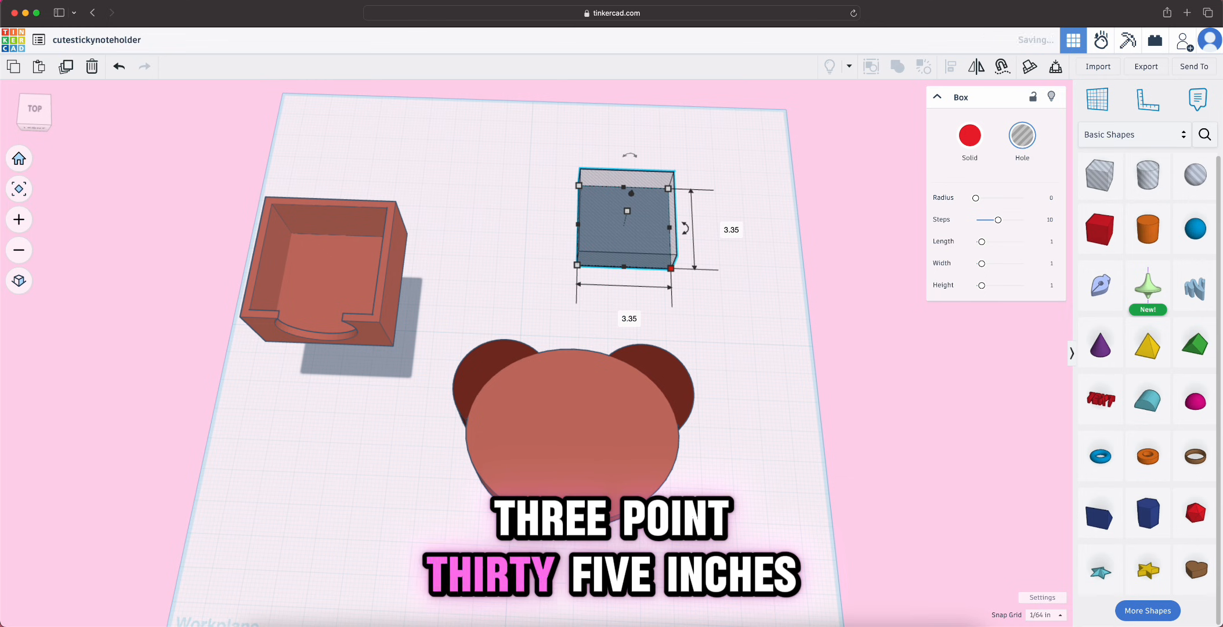
Set the box hole's height to 1.77 in and move it onto the middle of the bear head
{"action": "left_click", "coordinate": [628, 211]}
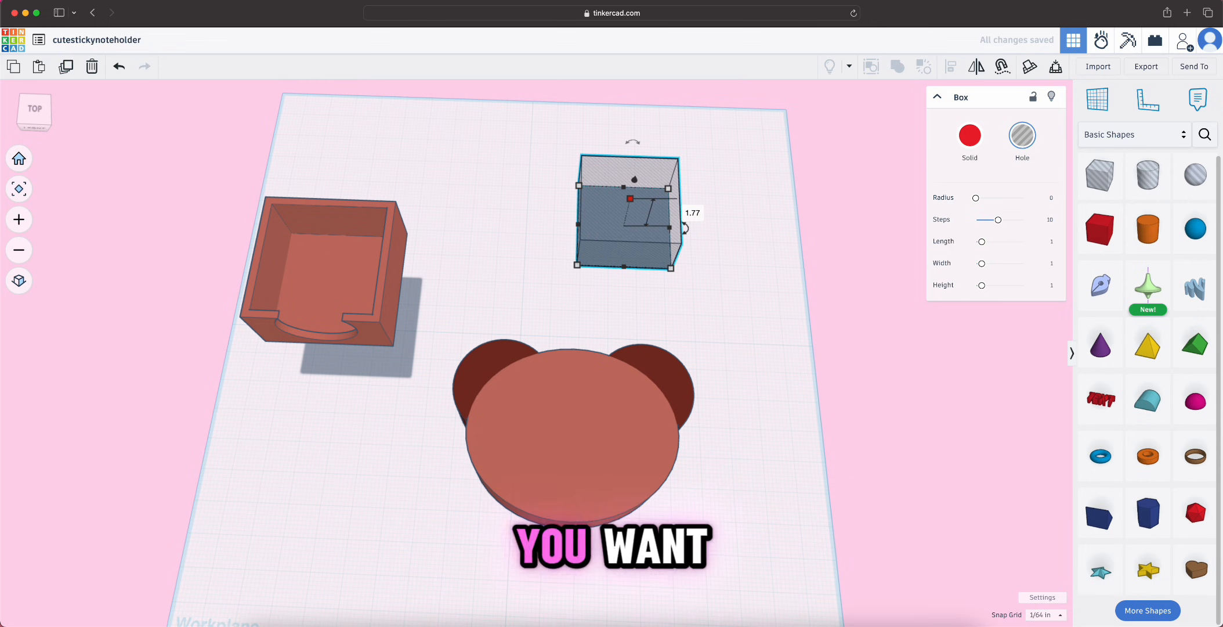
{"action": "left_click", "coordinate": [750, 327]}
{"action": "left_click_drag", "start_coordinate": [628, 241], "coordinate": [560, 439]}
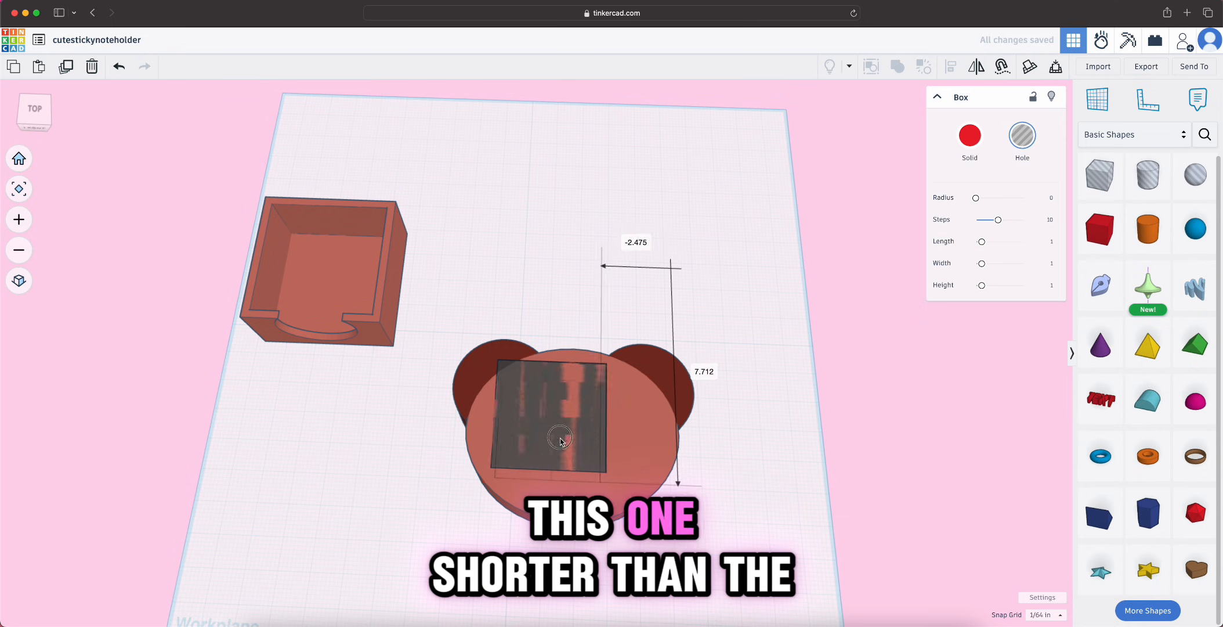
{"action": "right_click_drag", "start_coordinate": [729, 521], "coordinate": [732, 424]}
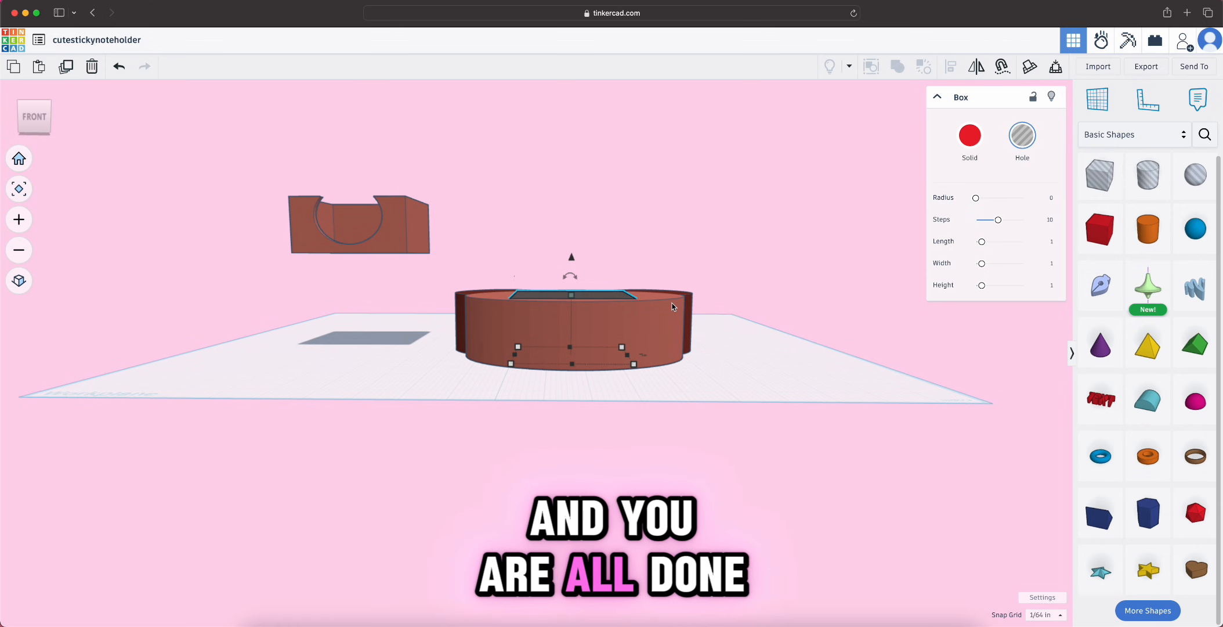
Union the box hole with the bear head to cut the square note recess
{"action": "key", "text": "super+a"}
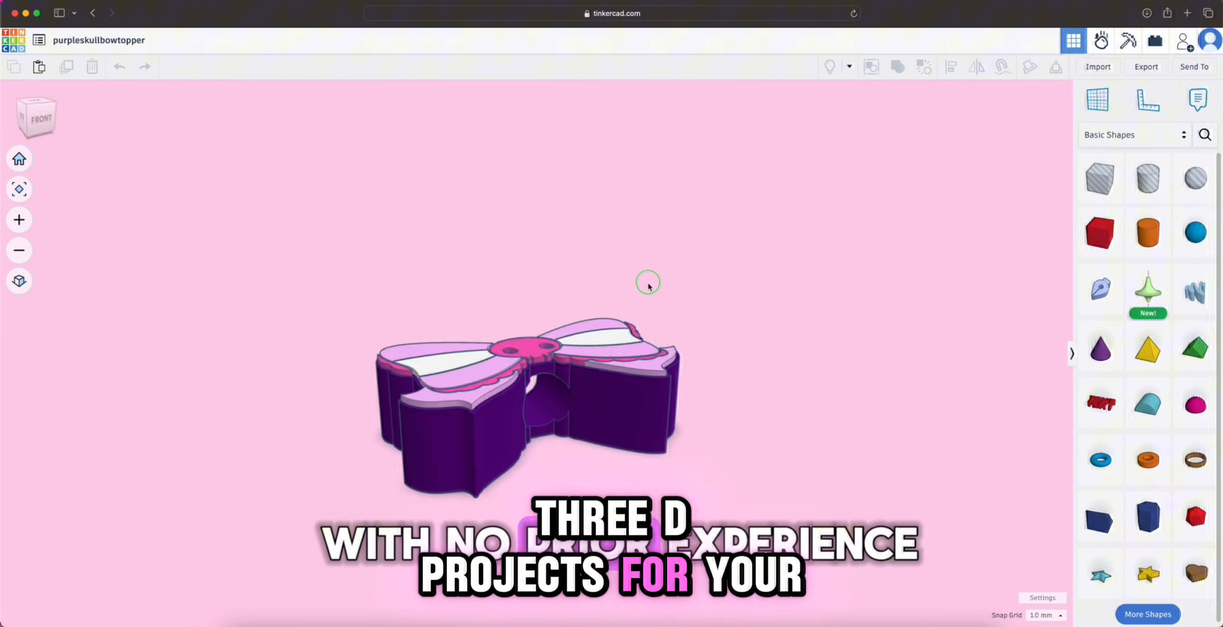
{"action": "right_click_drag", "start_coordinate": [646, 282], "coordinate": [705, 362]}
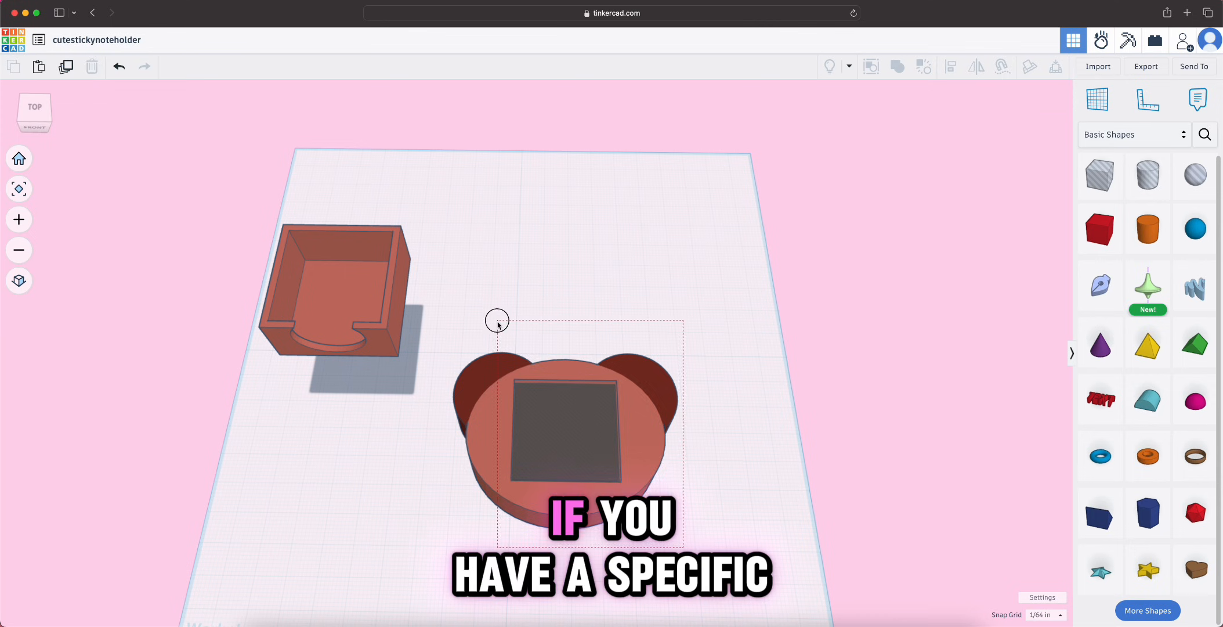
{"action": "left_click_drag", "start_coordinate": [495, 318], "coordinate": [682, 531]}
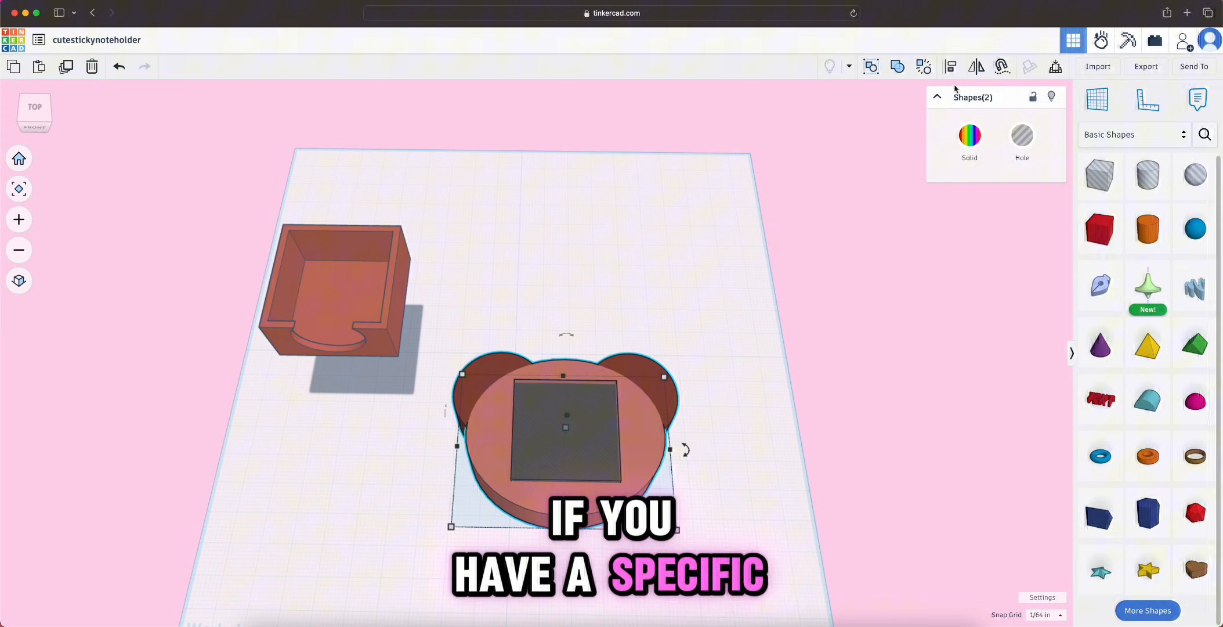
{"action": "left_click", "coordinate": [900, 70]}
{"action": "left_click", "coordinate": [333, 278]}
Place a cylinder hole on the front face of the bear head and center it sideways with the head
{"action": "left_click_drag", "start_coordinate": [1147, 175], "coordinate": [621, 352]}
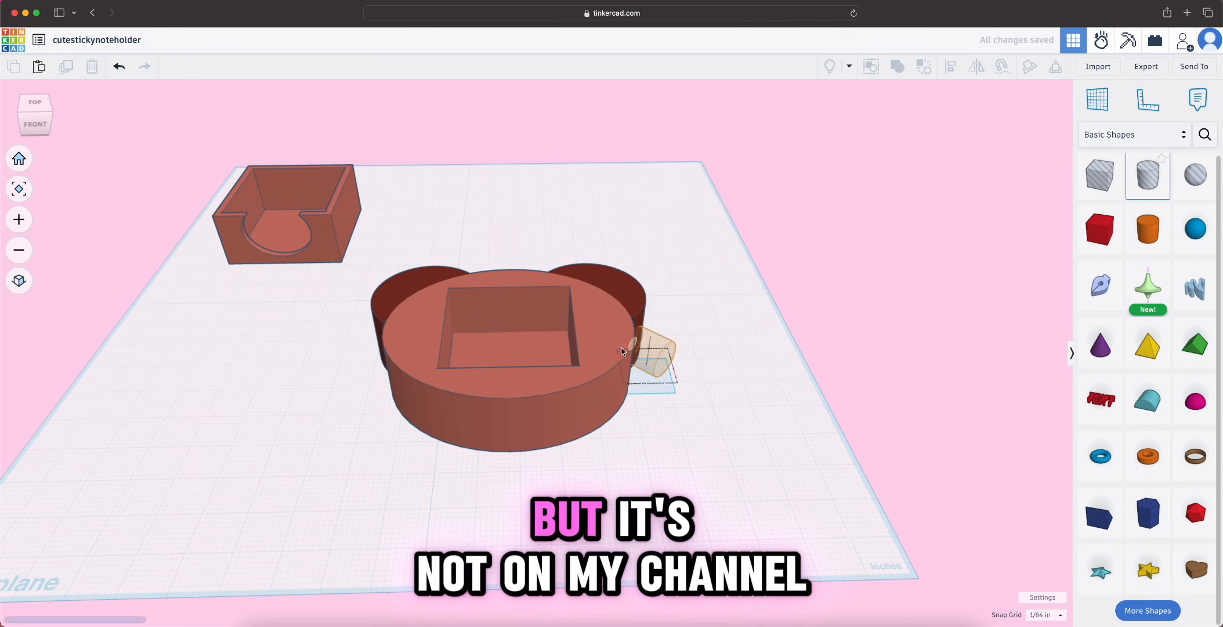
{"action": "left_click_drag", "start_coordinate": [513, 416], "coordinate": [513, 417]}
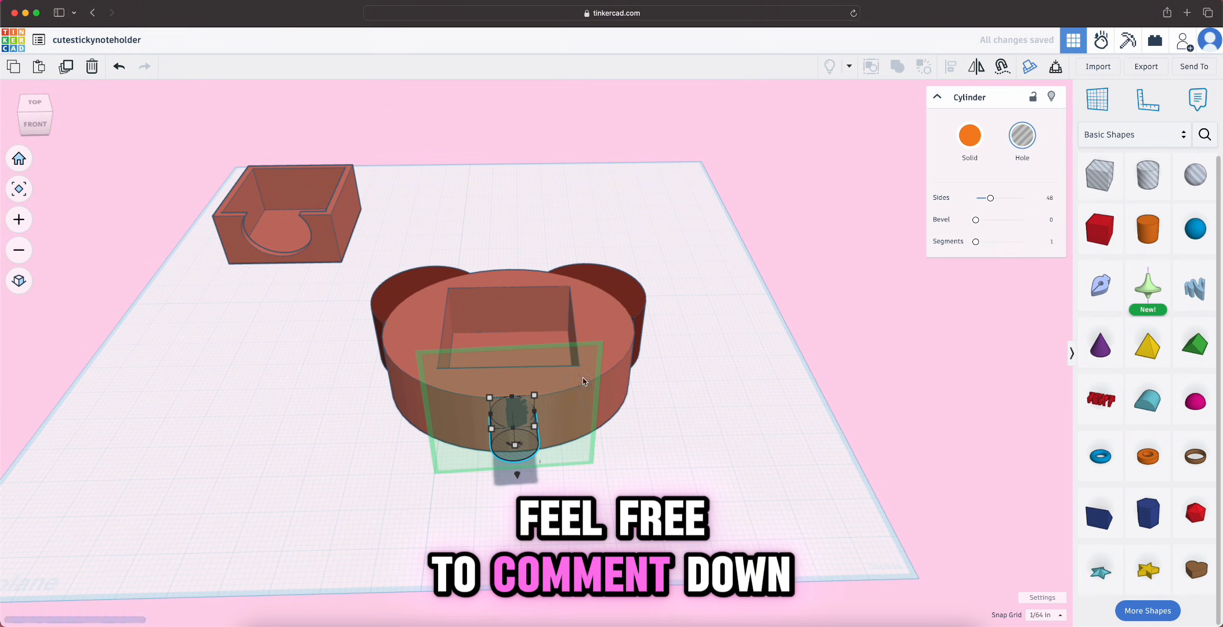
{"action": "left_click", "coordinate": [627, 353], "text": "shift"}
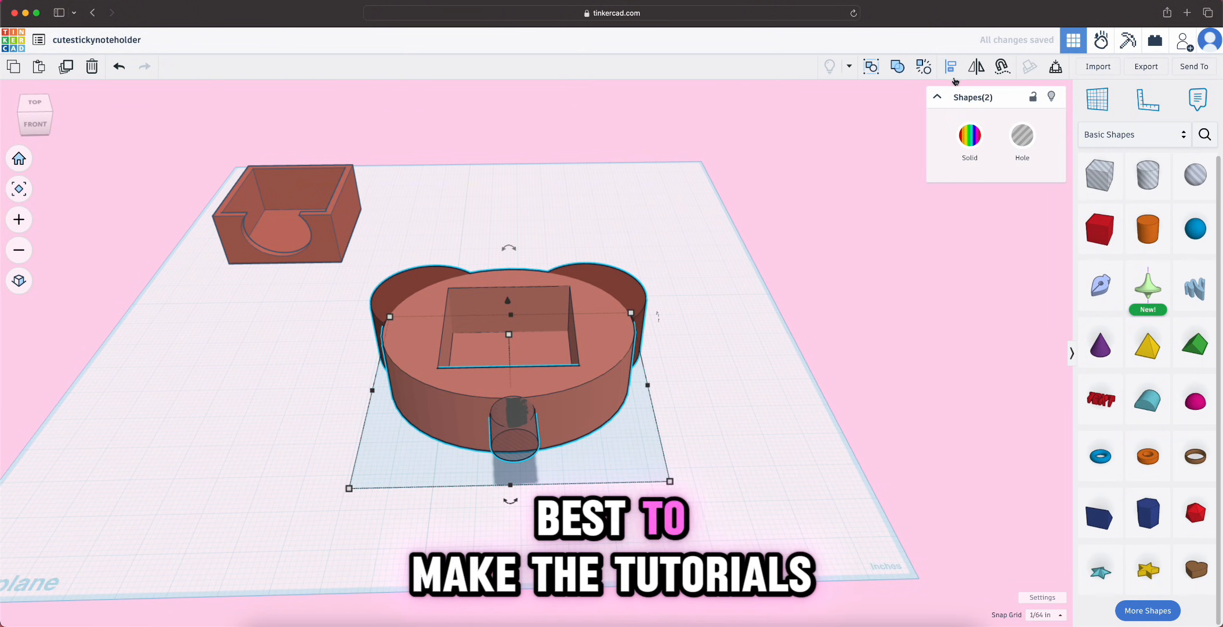
{"action": "left_click", "coordinate": [511, 502]}
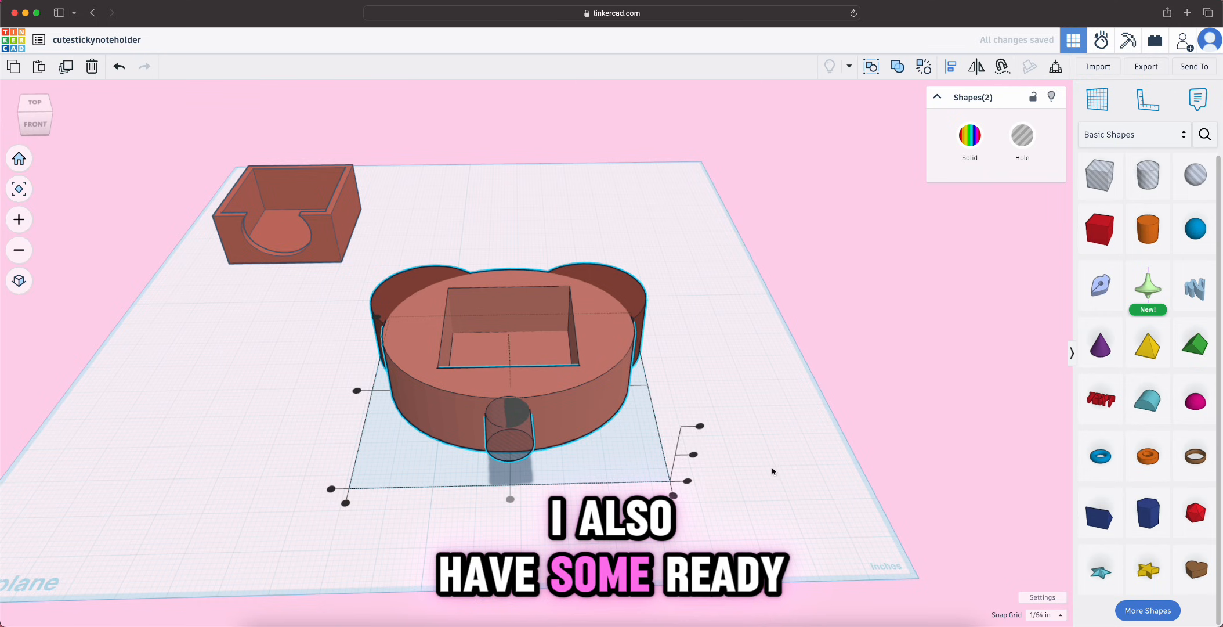
Widen the cylinder hole on the head's front and make it about 1.75 in tall
{"action": "right_click_drag", "start_coordinate": [771, 471], "coordinate": [770, 491]}
{"action": "left_click", "coordinate": [502, 387]}
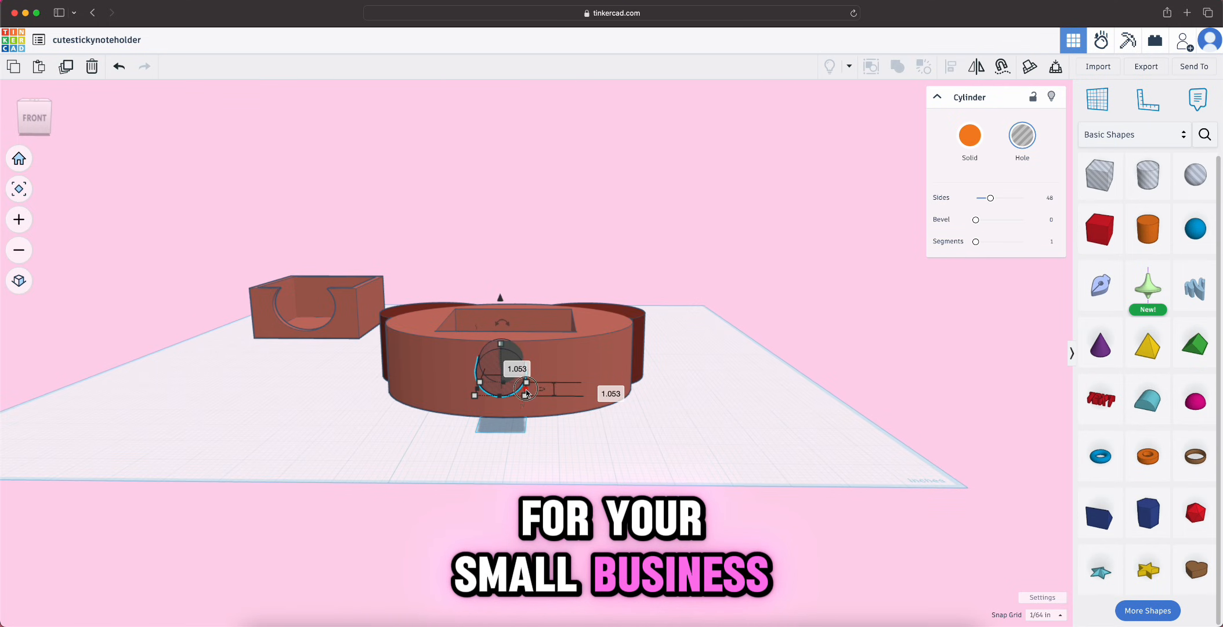
{"action": "left_click_drag", "start_coordinate": [526, 393], "coordinate": [545, 392]}
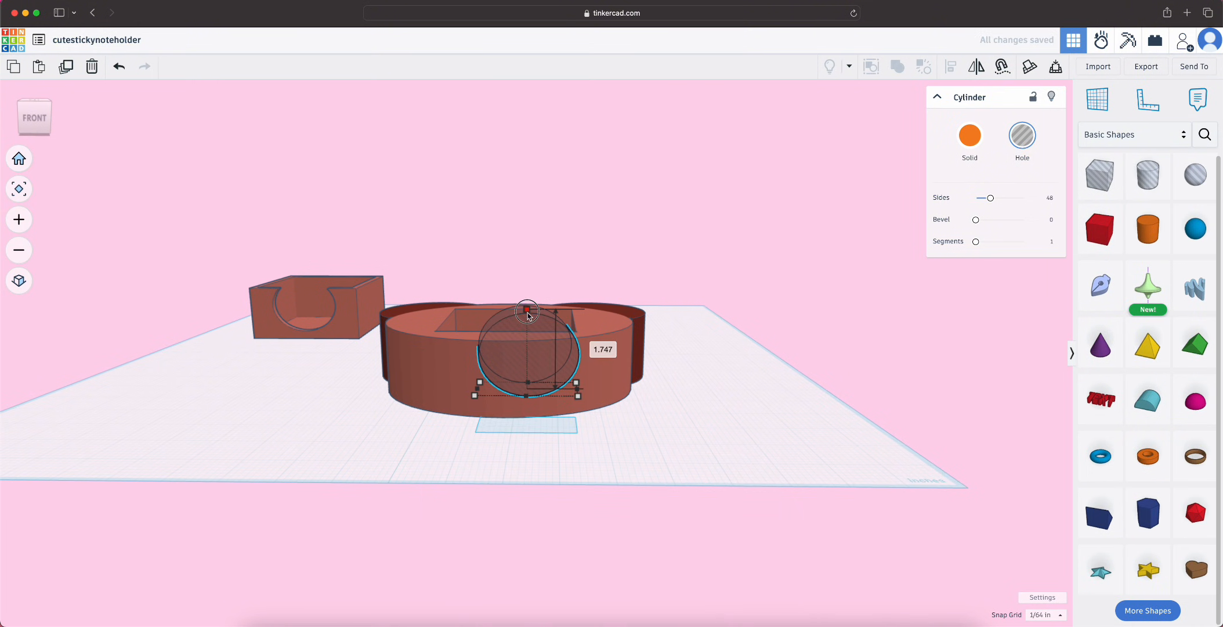
Align the enlarged cylinder hole with the bear head, centering them both sideways and vertically
{"action": "left_click", "coordinate": [635, 347], "text": "shift"}
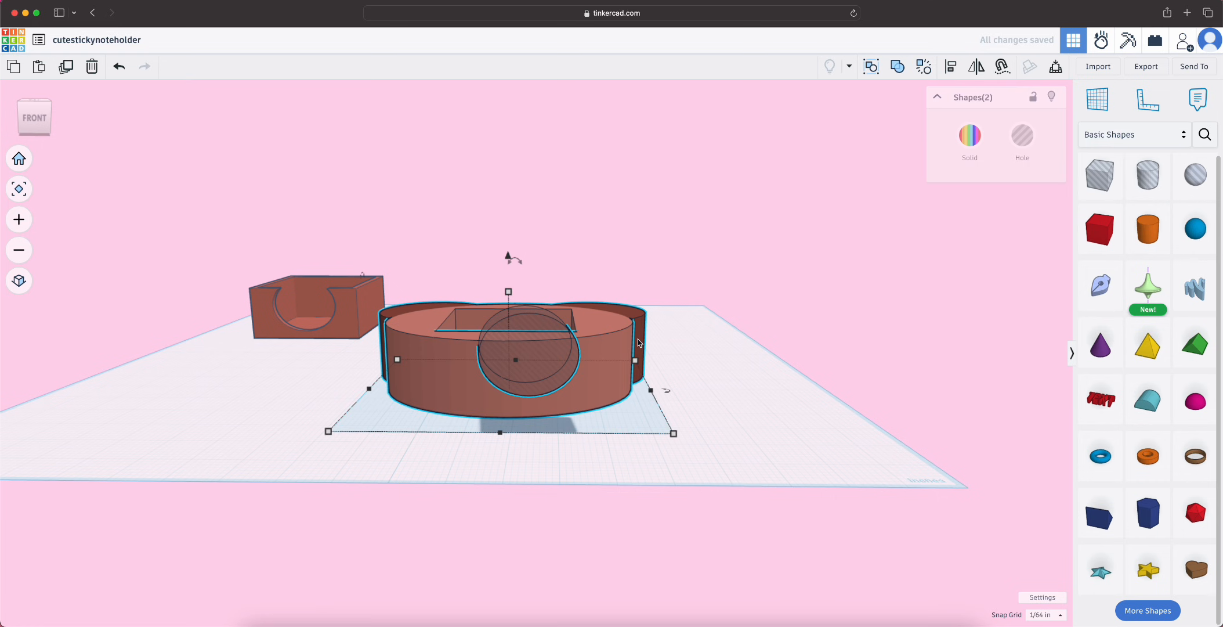
{"action": "left_click", "coordinate": [499, 441]}
{"action": "left_click", "coordinate": [702, 374]}
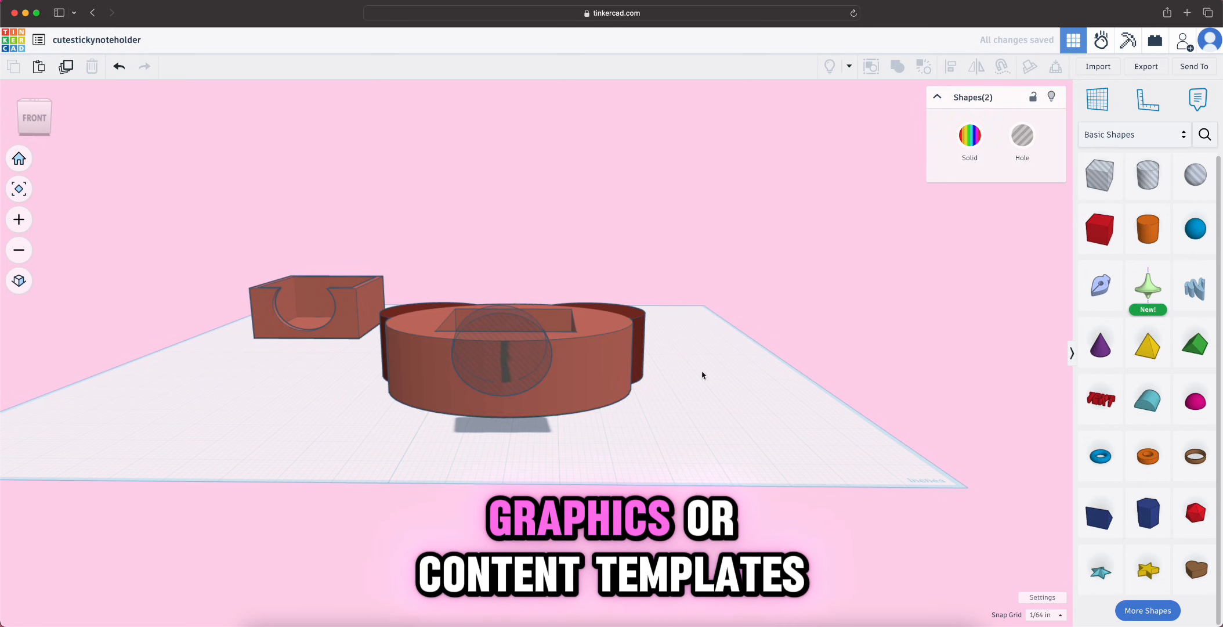
{"action": "left_click", "coordinate": [499, 390]}
{"action": "left_click", "coordinate": [605, 384], "text": "shift"}
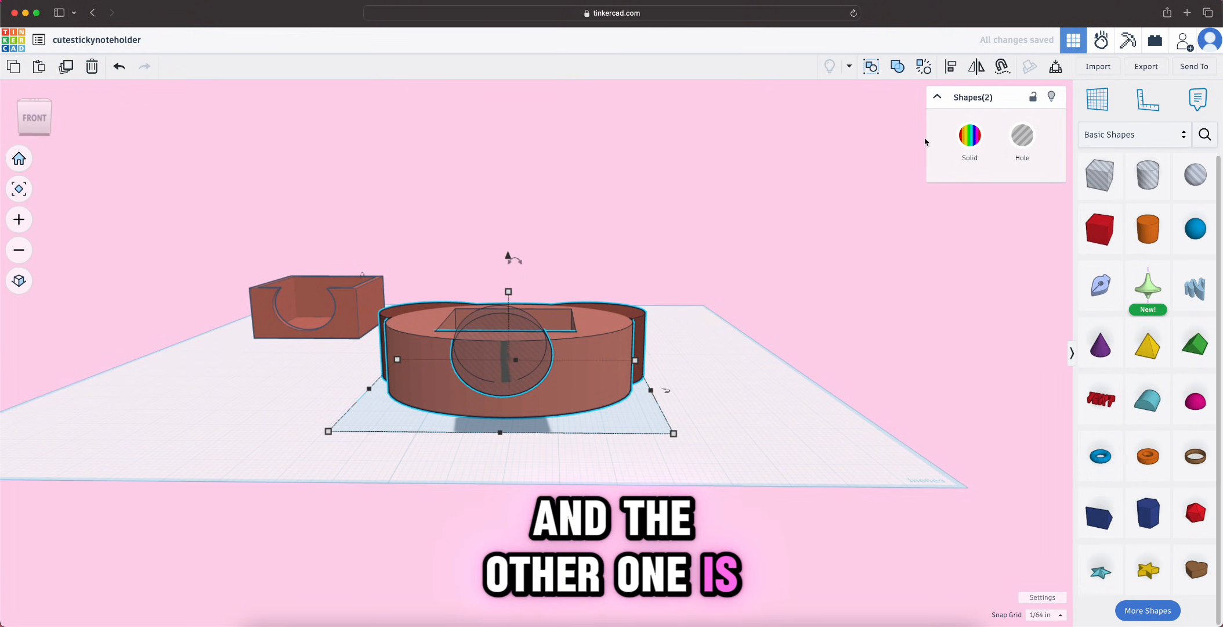
{"action": "key", "text": "l"}
{"action": "left_click", "coordinate": [700, 376]}
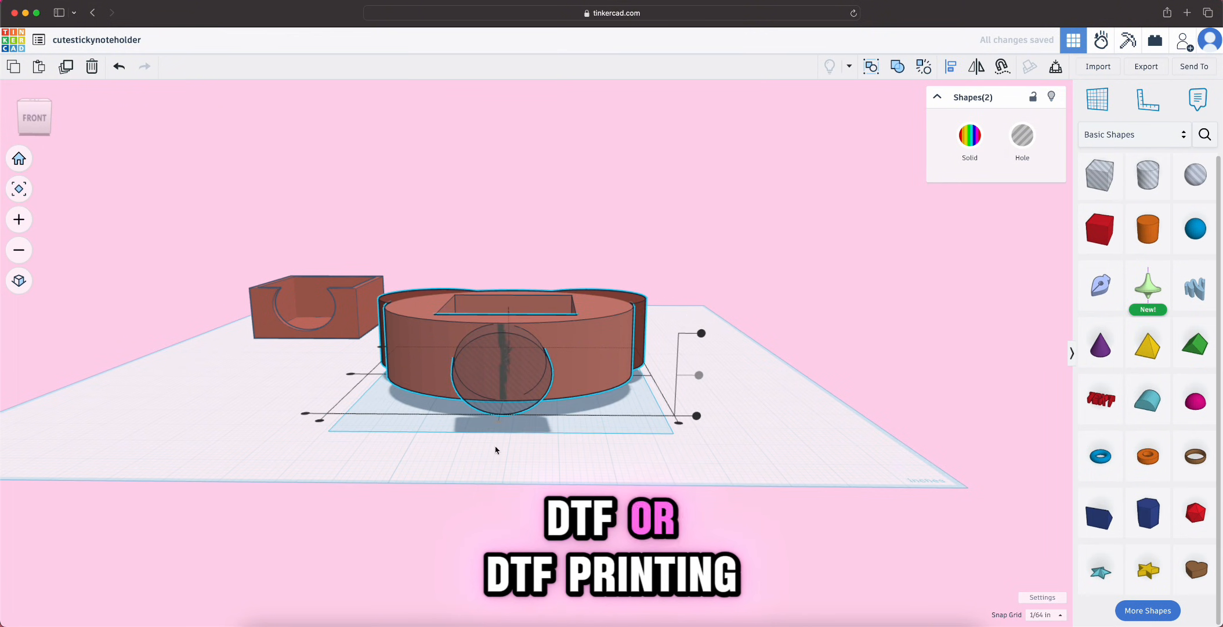
Raise the cylinder hole on the head's front and lengthen it to about 3.08 in, reaching into the note recess
{"action": "right_click_drag", "start_coordinate": [530, 458], "coordinate": [535, 445]}
{"action": "left_click", "coordinate": [536, 446]}
{"action": "left_click", "coordinate": [506, 355]}
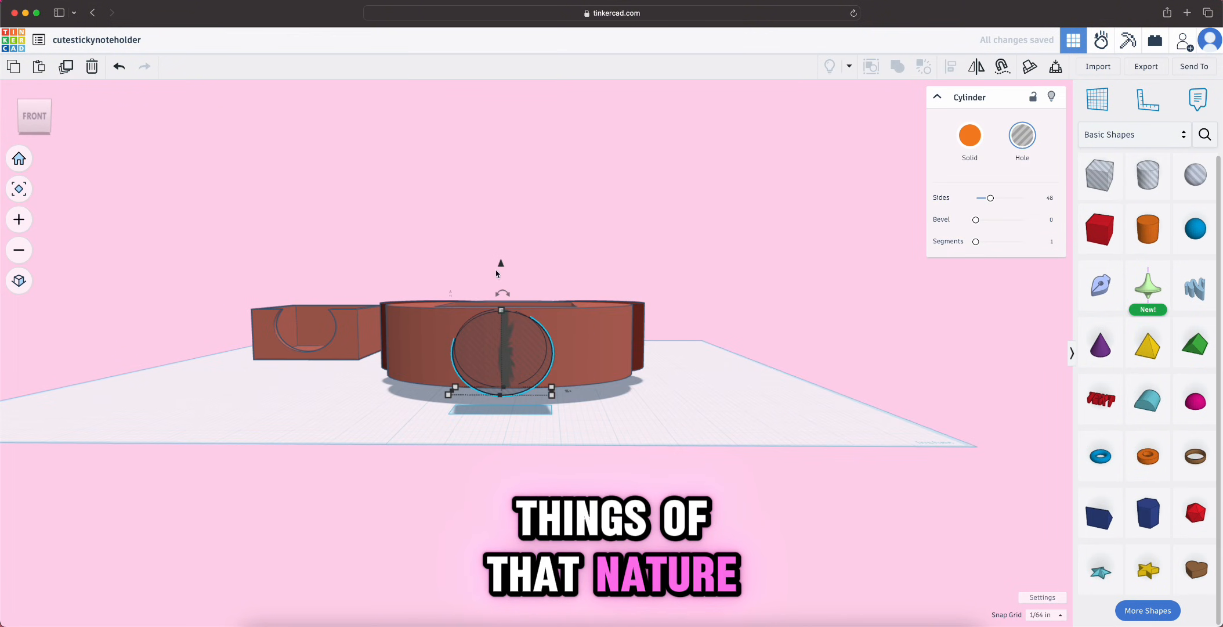
{"action": "left_click_drag", "start_coordinate": [503, 267], "coordinate": [499, 237]}
{"action": "right_click_drag", "start_coordinate": [500, 237], "coordinate": [499, 421]}
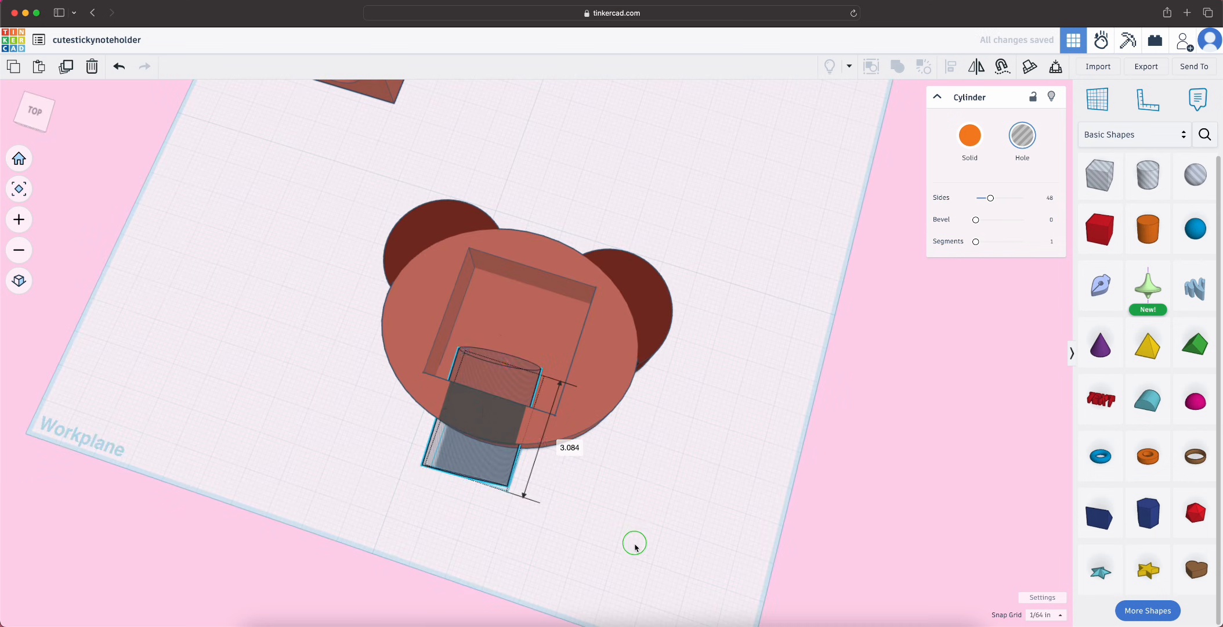
Union the cylinder hole with the bear head to cut the finger notch through its front wall
{"action": "right_click_drag", "start_coordinate": [635, 546], "coordinate": [724, 513]}
{"action": "left_click_drag", "start_coordinate": [724, 512], "coordinate": [394, 69]}
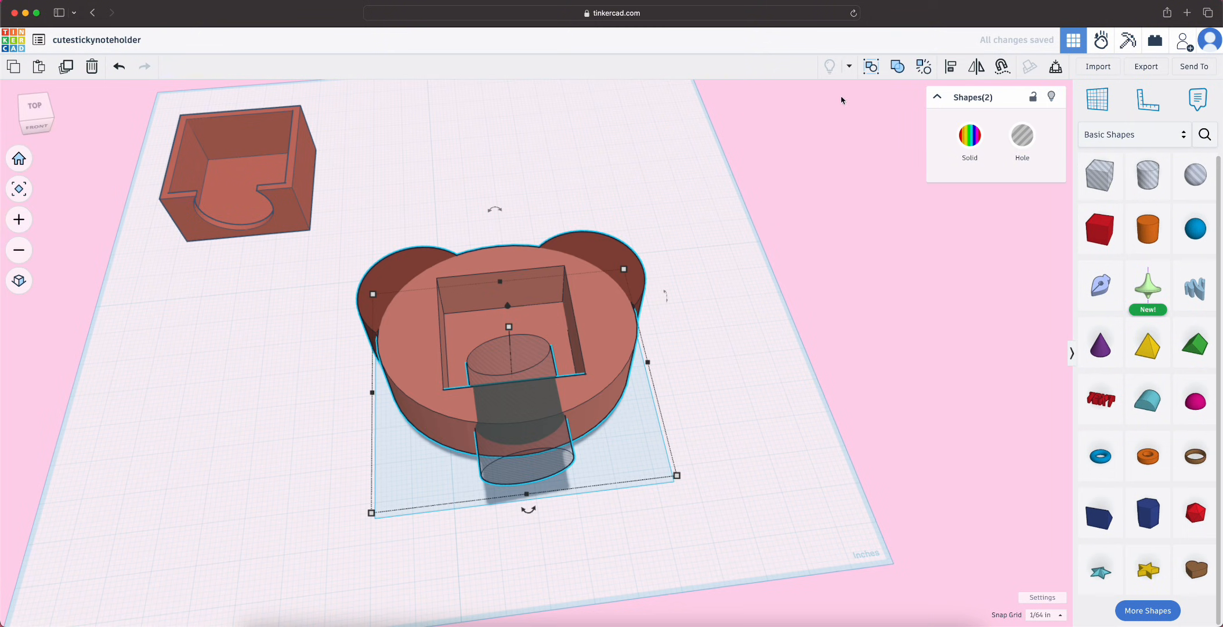
{"action": "left_click", "coordinate": [898, 68]}
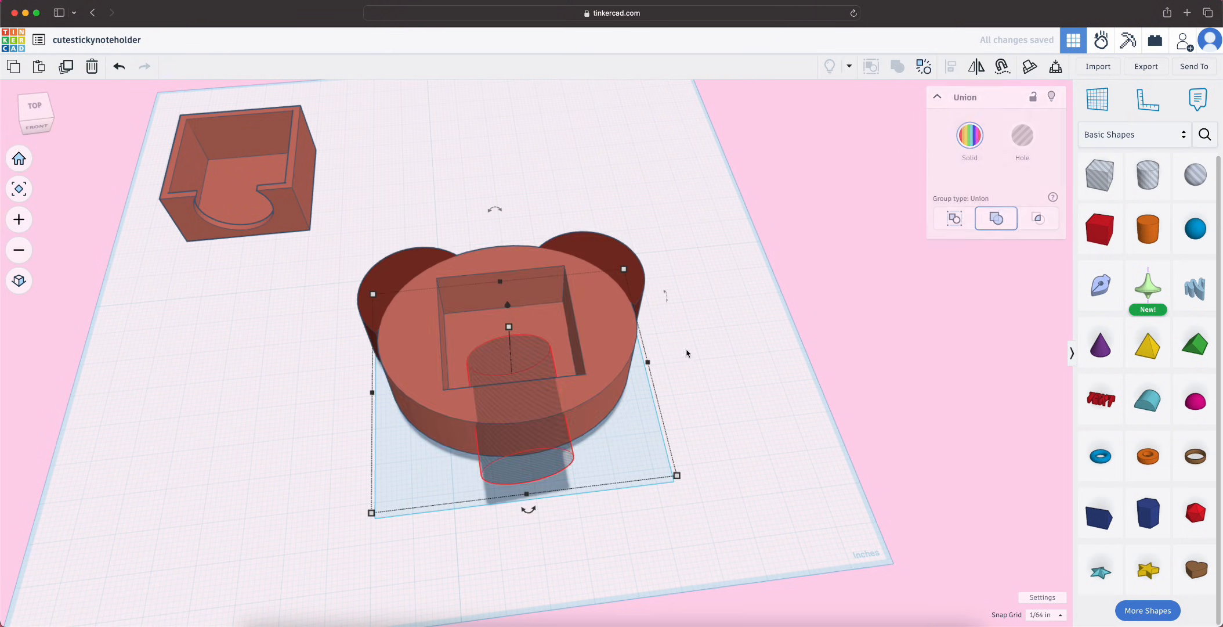
{"action": "left_click", "coordinate": [680, 538]}
{"action": "right_click_drag", "start_coordinate": [680, 538], "coordinate": [723, 418]}
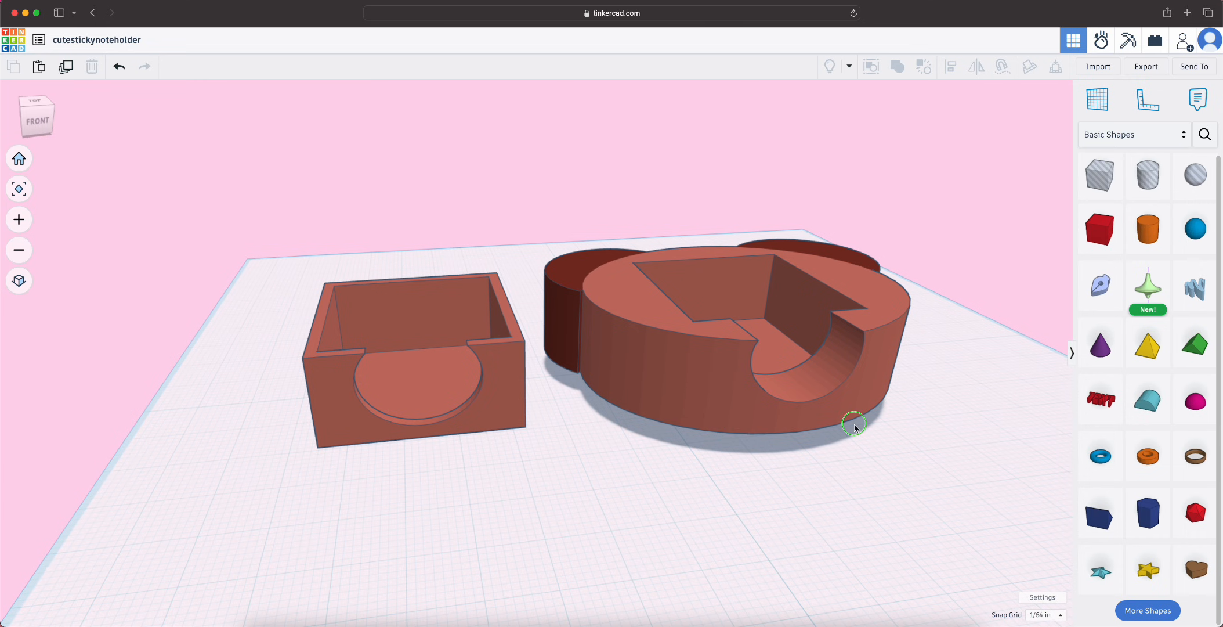
Reduce the height of the bear holder to make it a thin, shallow tray
{"action": "right_click_drag", "start_coordinate": [854, 422], "coordinate": [689, 429]}
{"action": "left_click", "coordinate": [576, 270]}
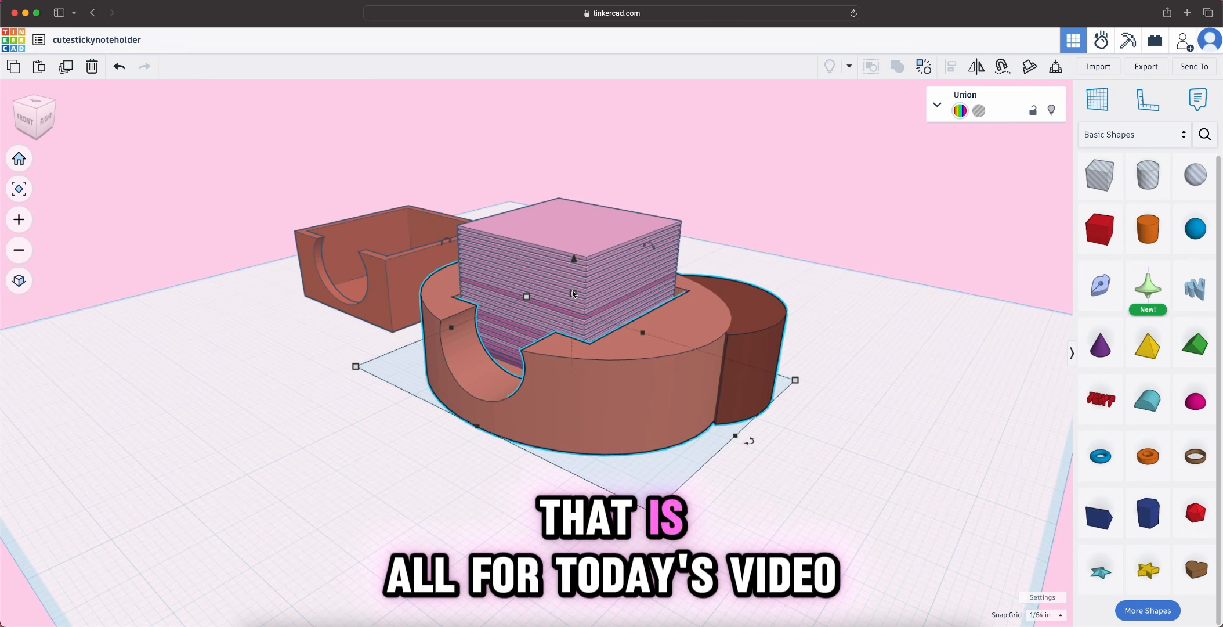
{"action": "right_click_drag", "start_coordinate": [572, 296], "coordinate": [569, 278]}
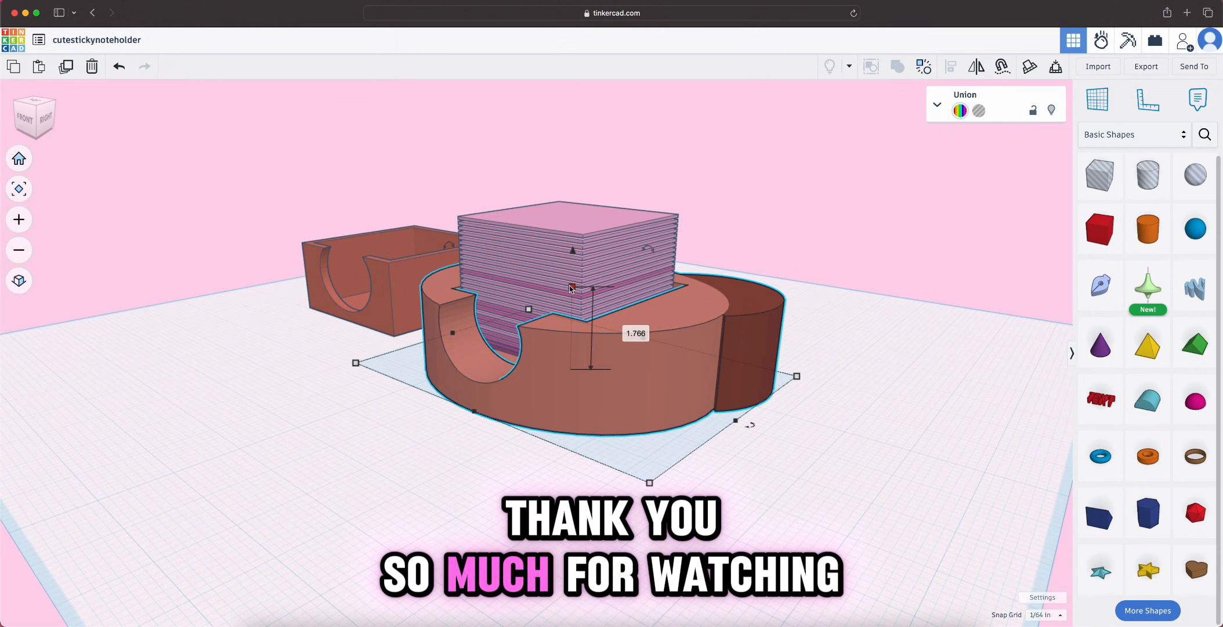
{"action": "left_click_drag", "start_coordinate": [571, 289], "coordinate": [576, 321]}
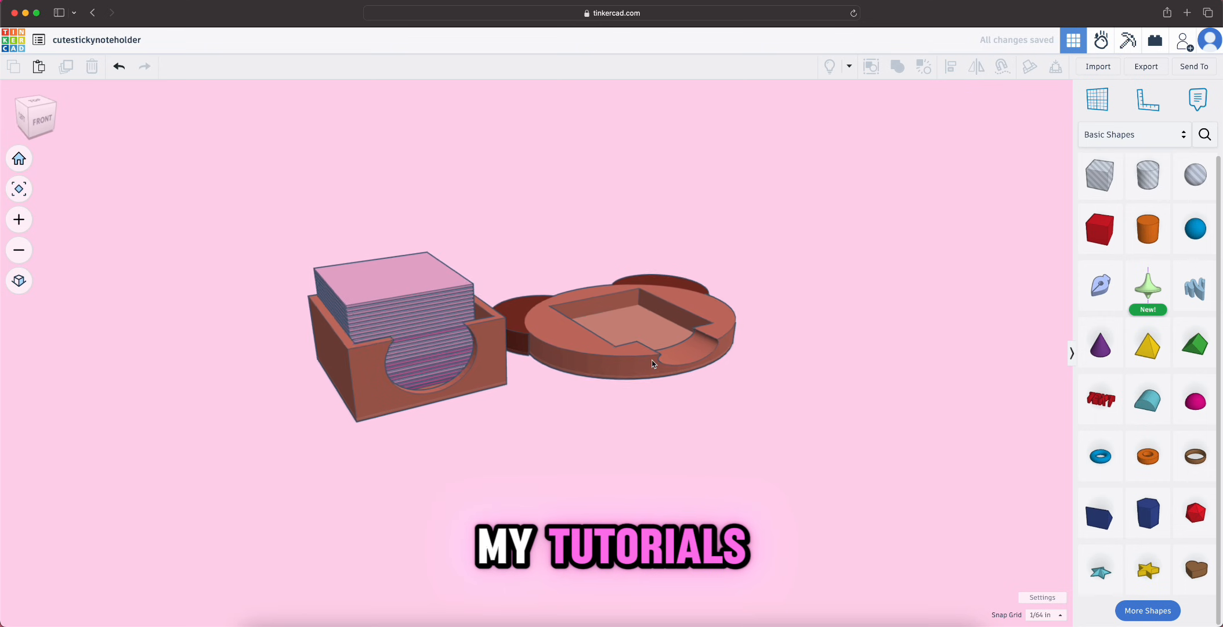
Move the sticky note stack in the square holder about 0.14 in along both horizontal axes
{"action": "scroll", "coordinate": [491, 391], "scroll_direction": "up", "scroll_amount": 2}
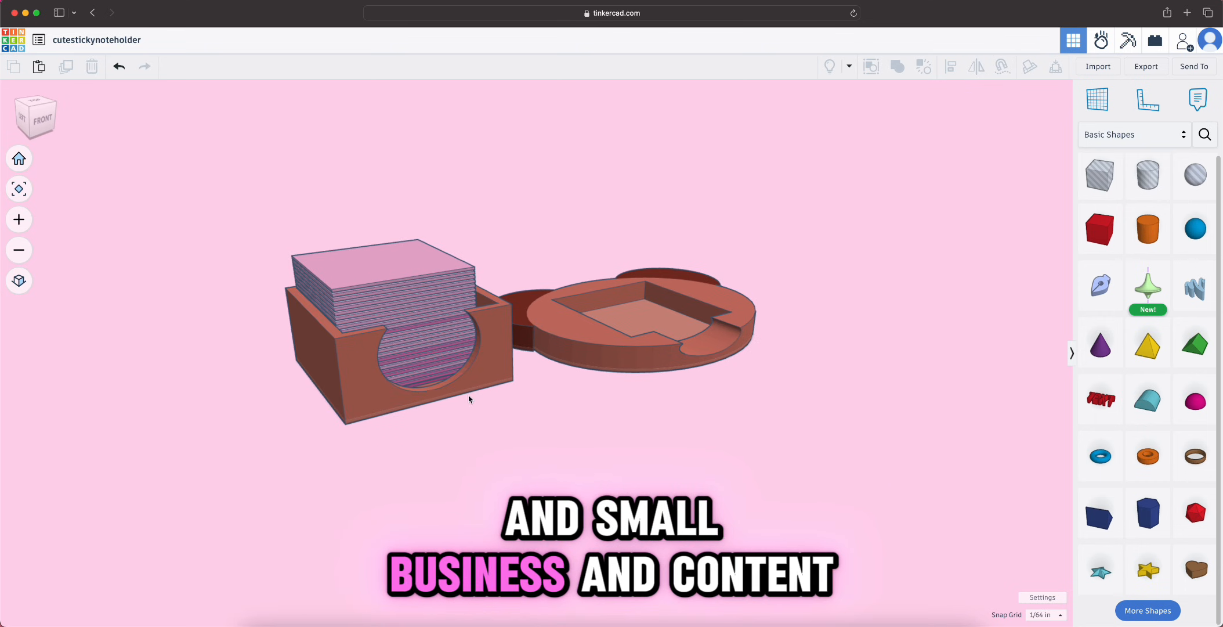
{"action": "left_click", "coordinate": [433, 380]}
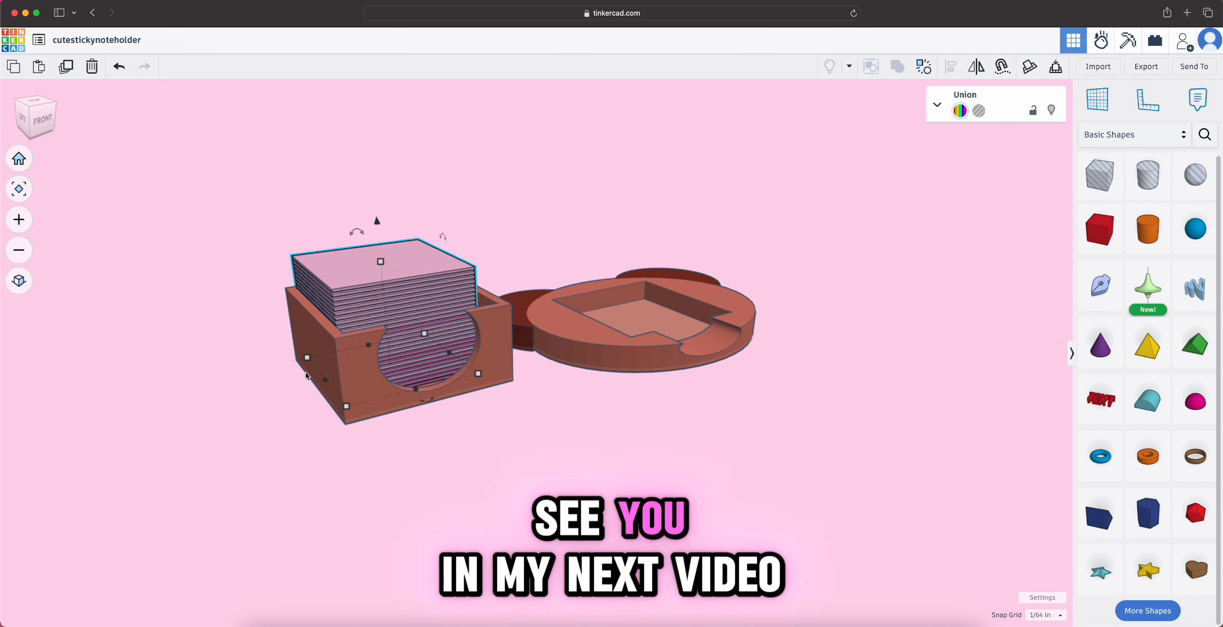
{"action": "left_click_drag", "start_coordinate": [363, 284], "coordinate": [421, 288]}
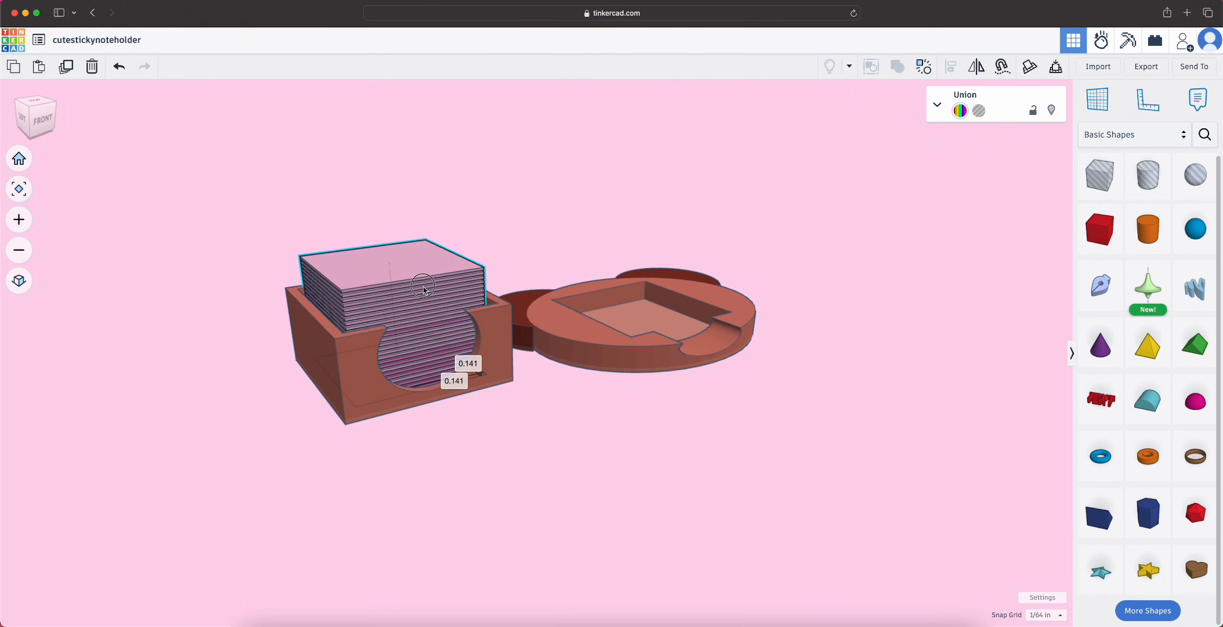